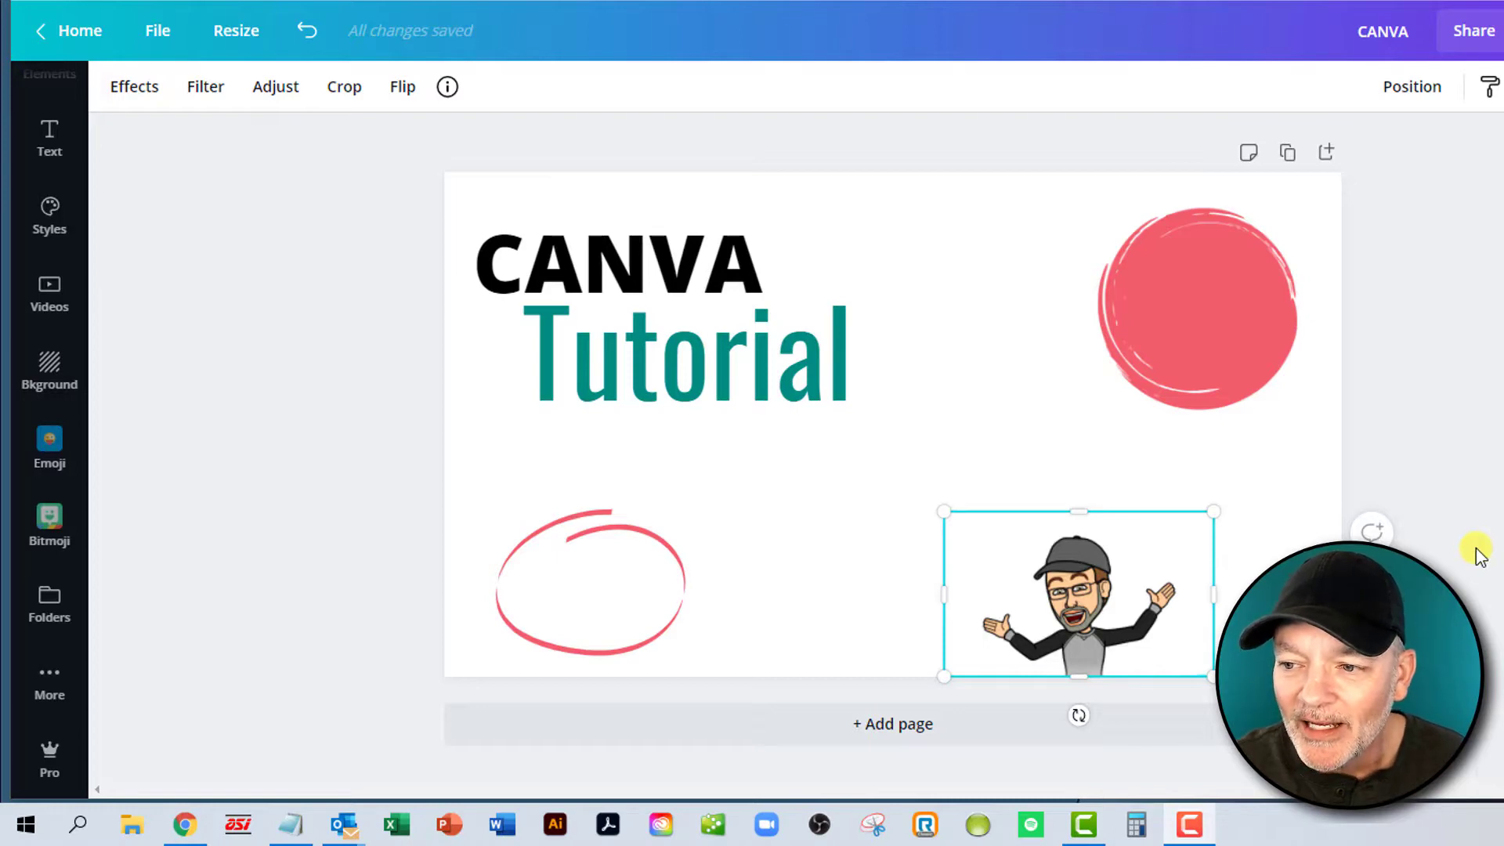
- Undo the last two circle edits, then recolour every red element teal with Change all
key("ctrl+z")
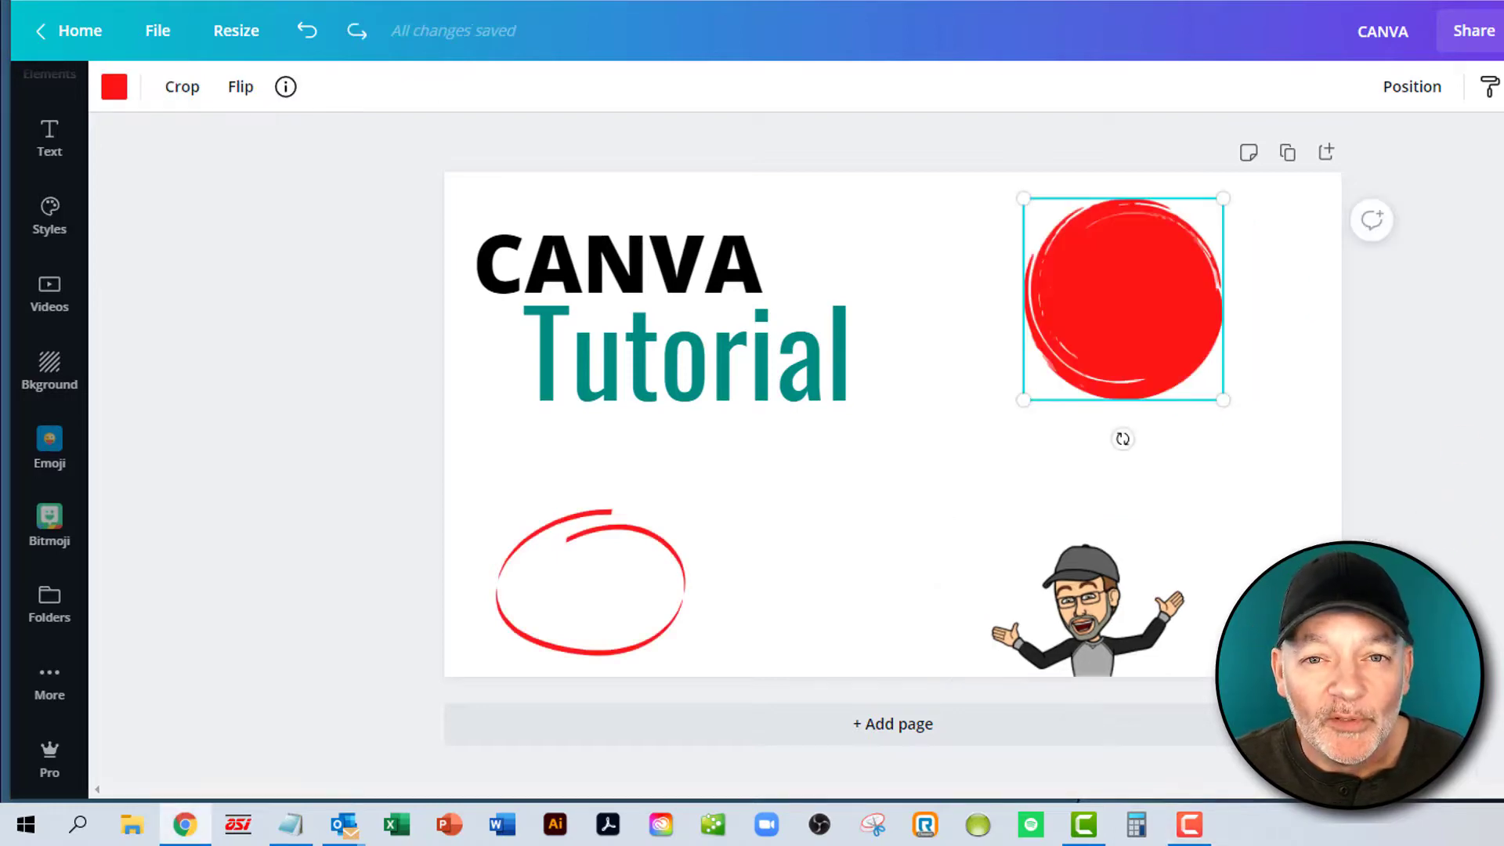
key("Escape")
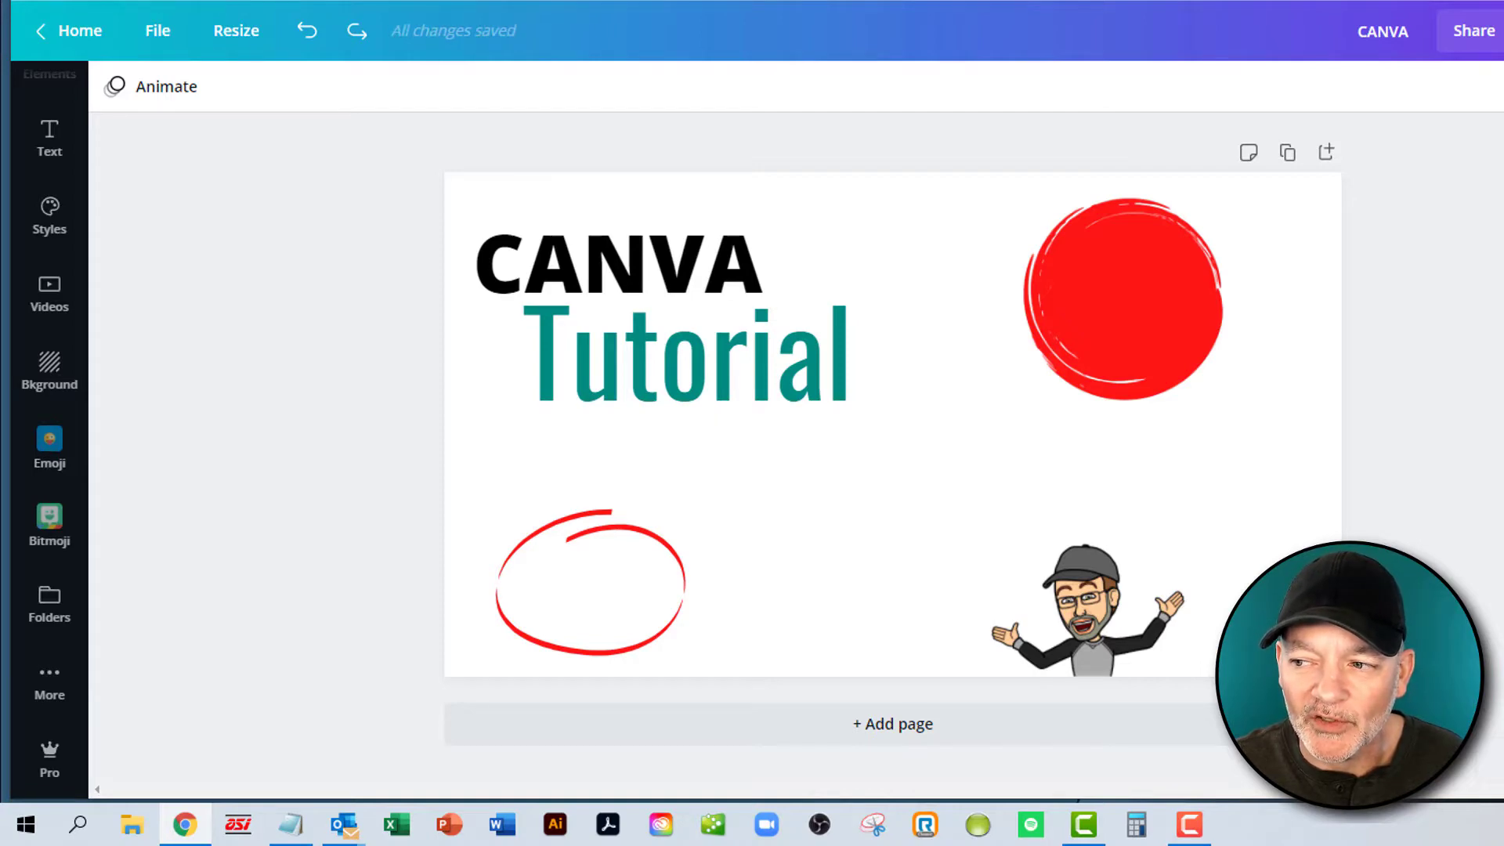
left_click(1106, 308)
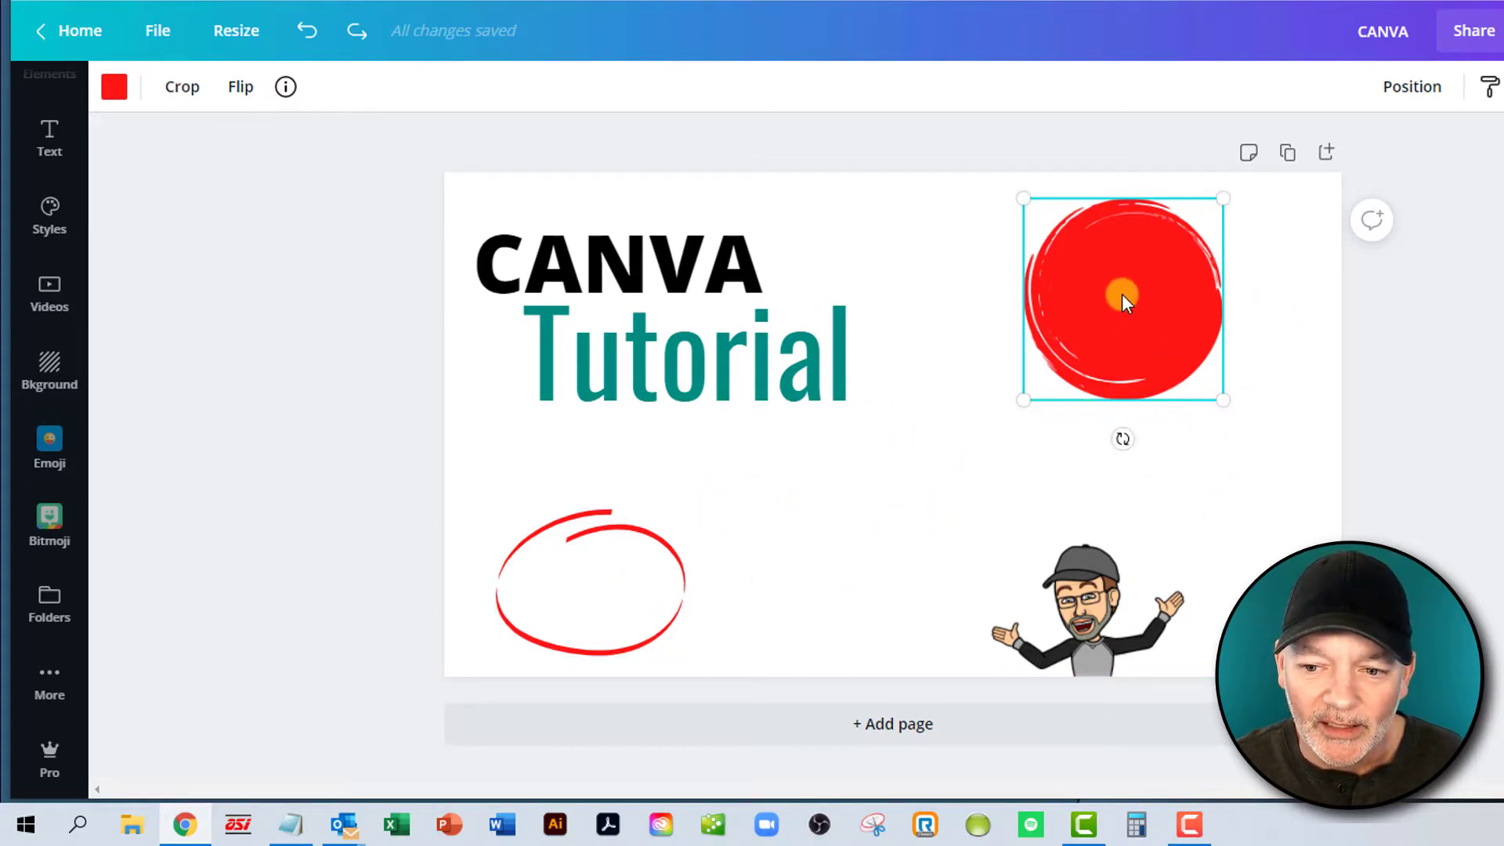
left_click(114, 88)
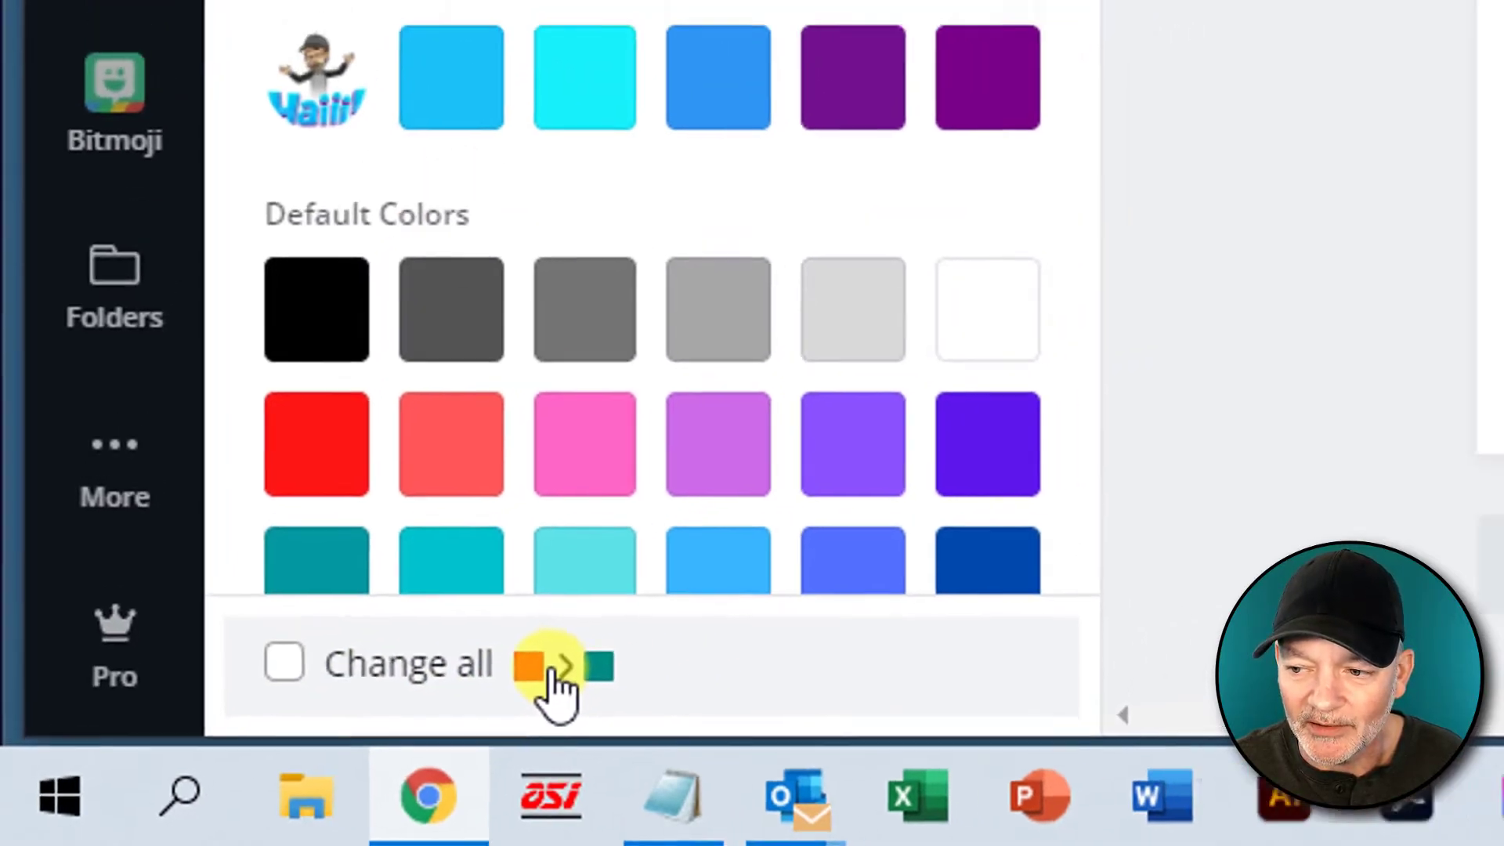
left_click(445, 690)
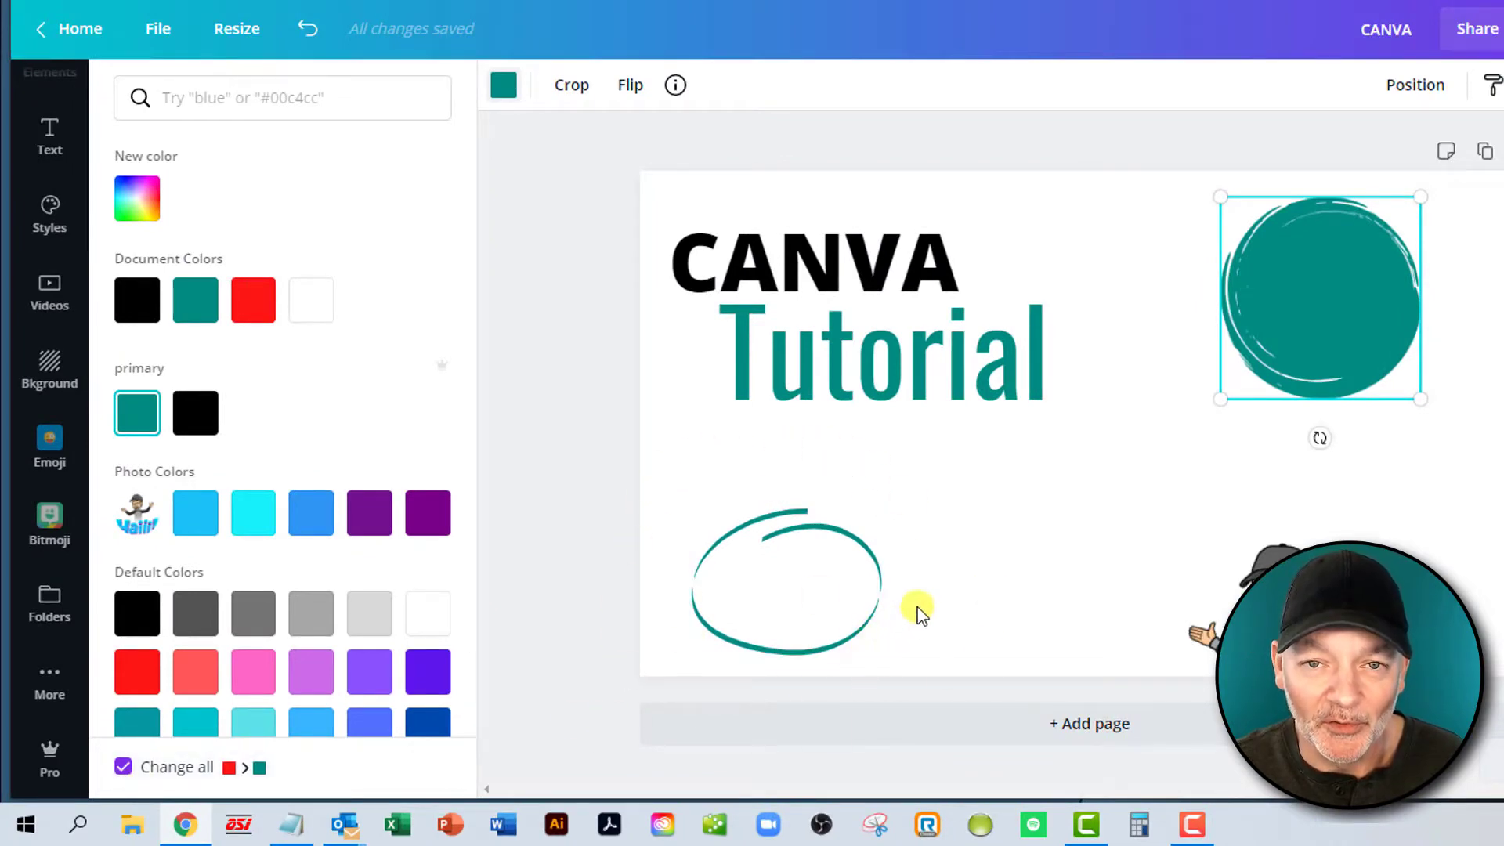
- Copy the Tutorial text's style onto the CANVA heading and move CANVA above Tutorial
key("Escape")
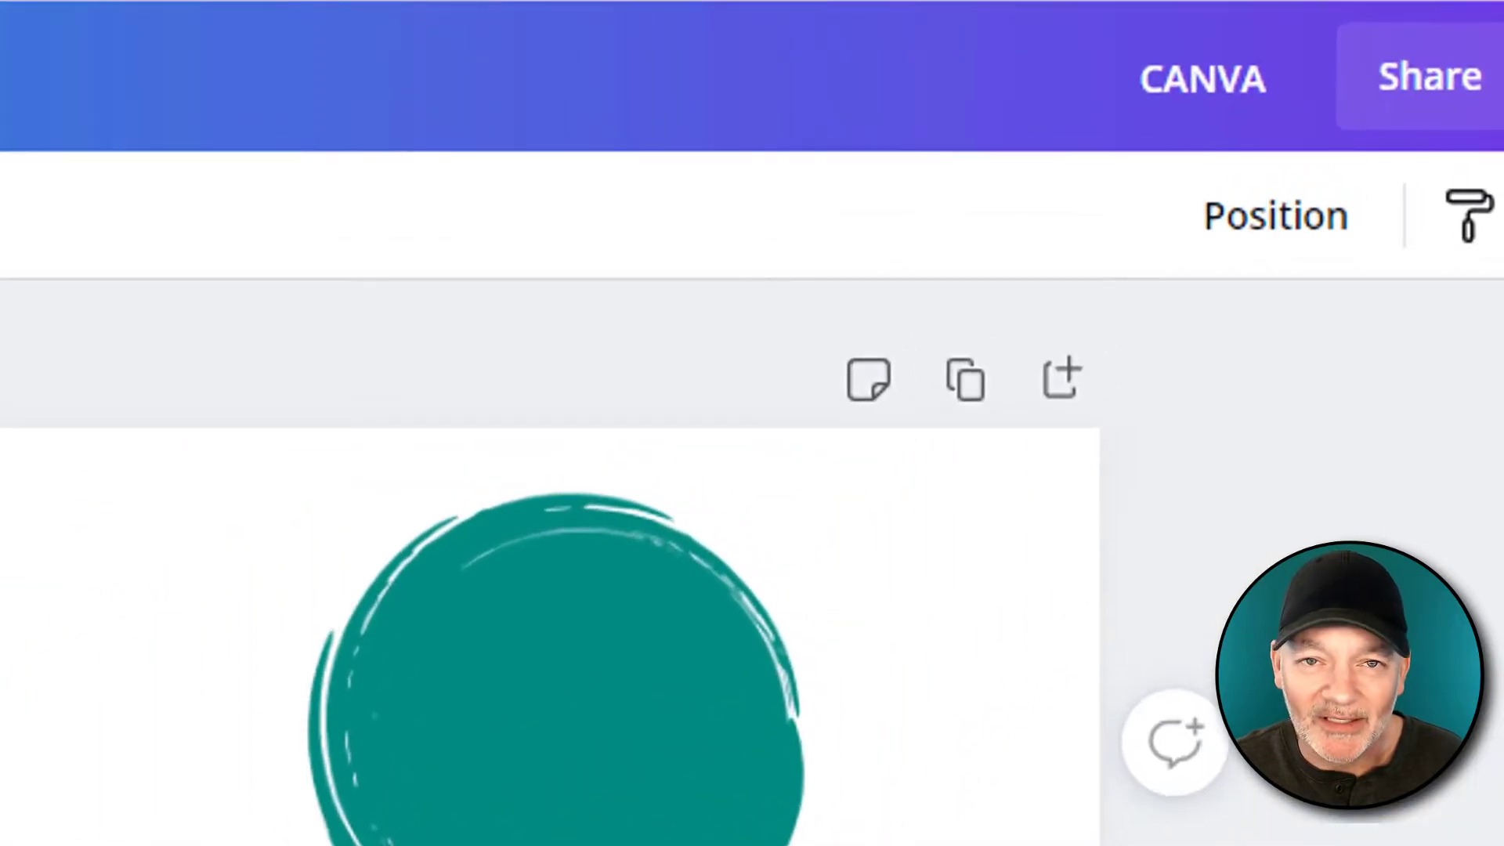
left_click(458, 572)
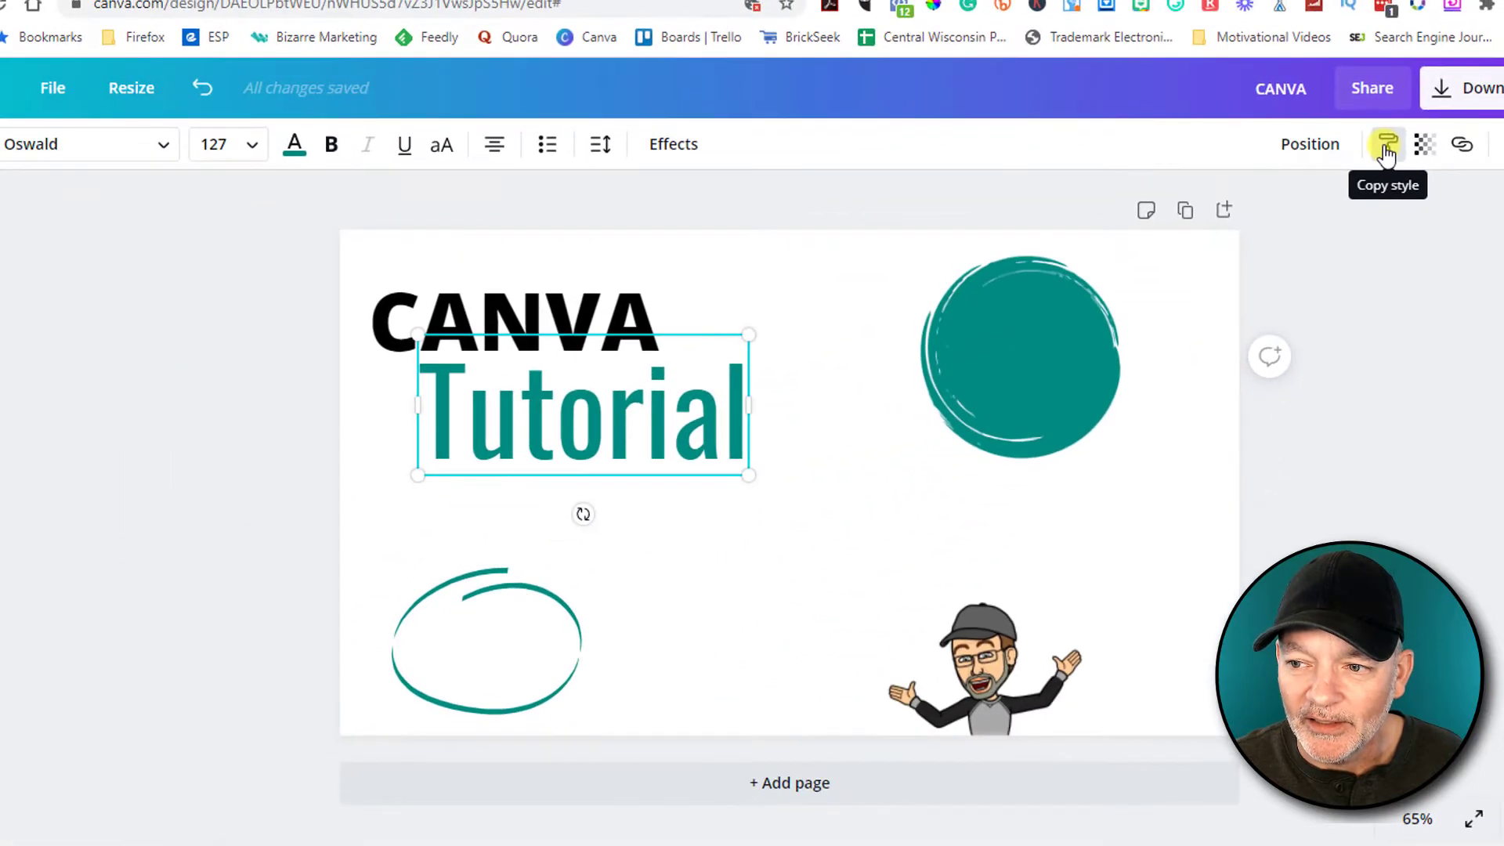
left_click(1385, 151)
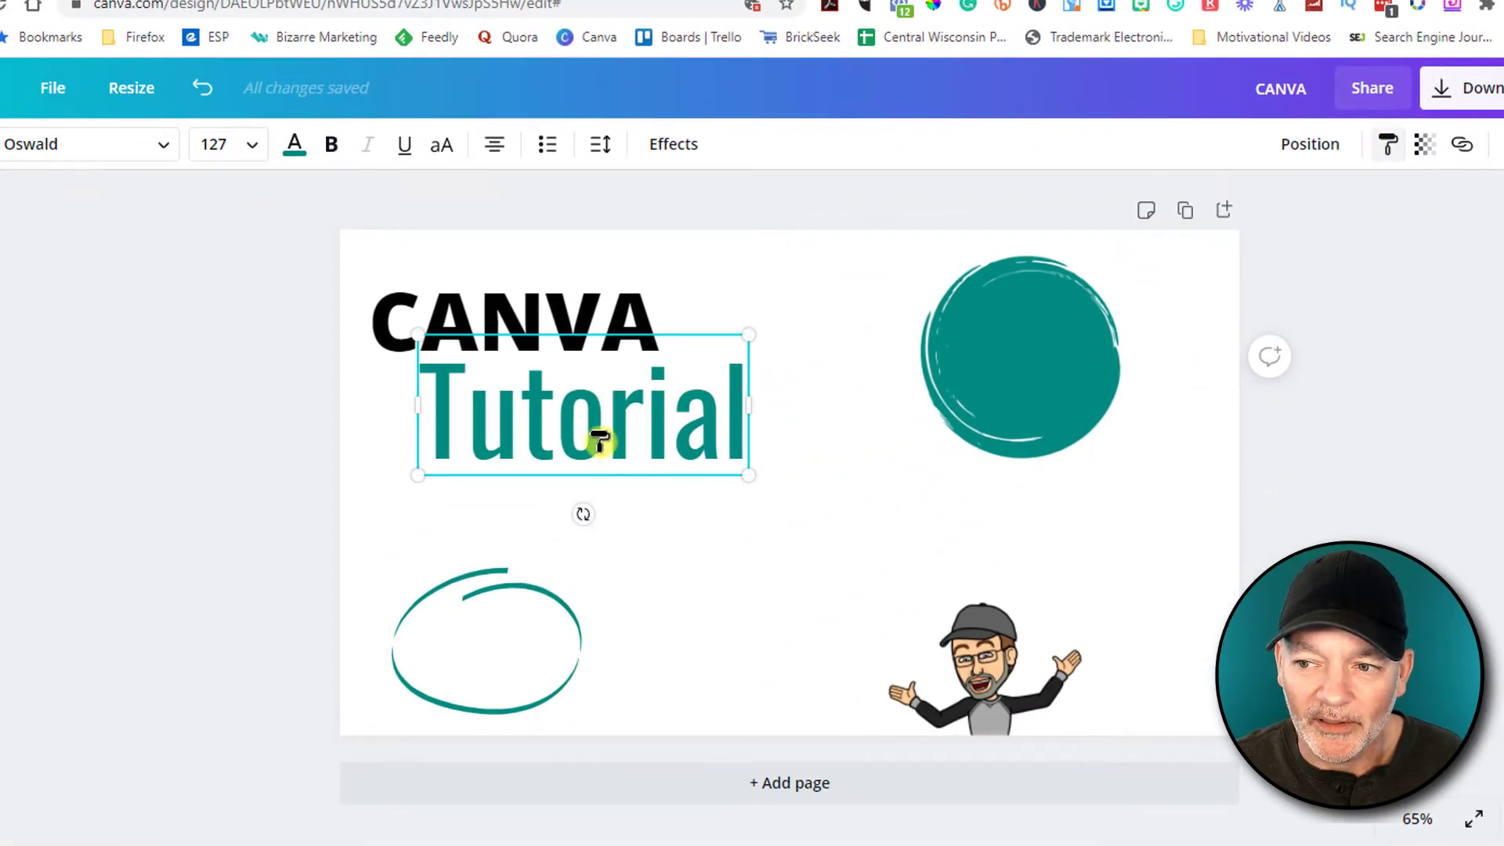
left_click(413, 300)
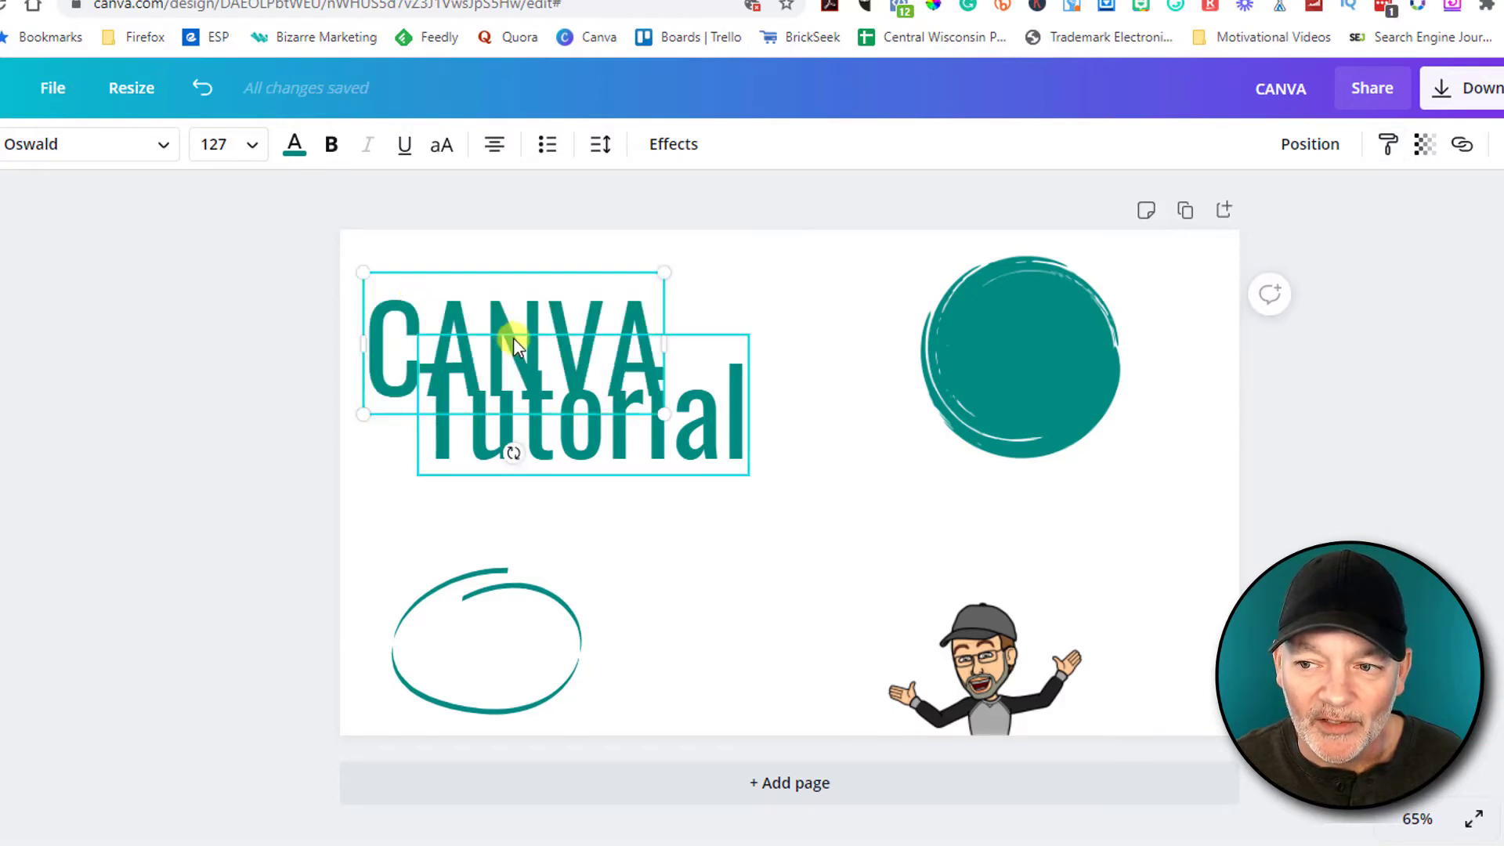
left_click_drag(502, 321, 511, 278)
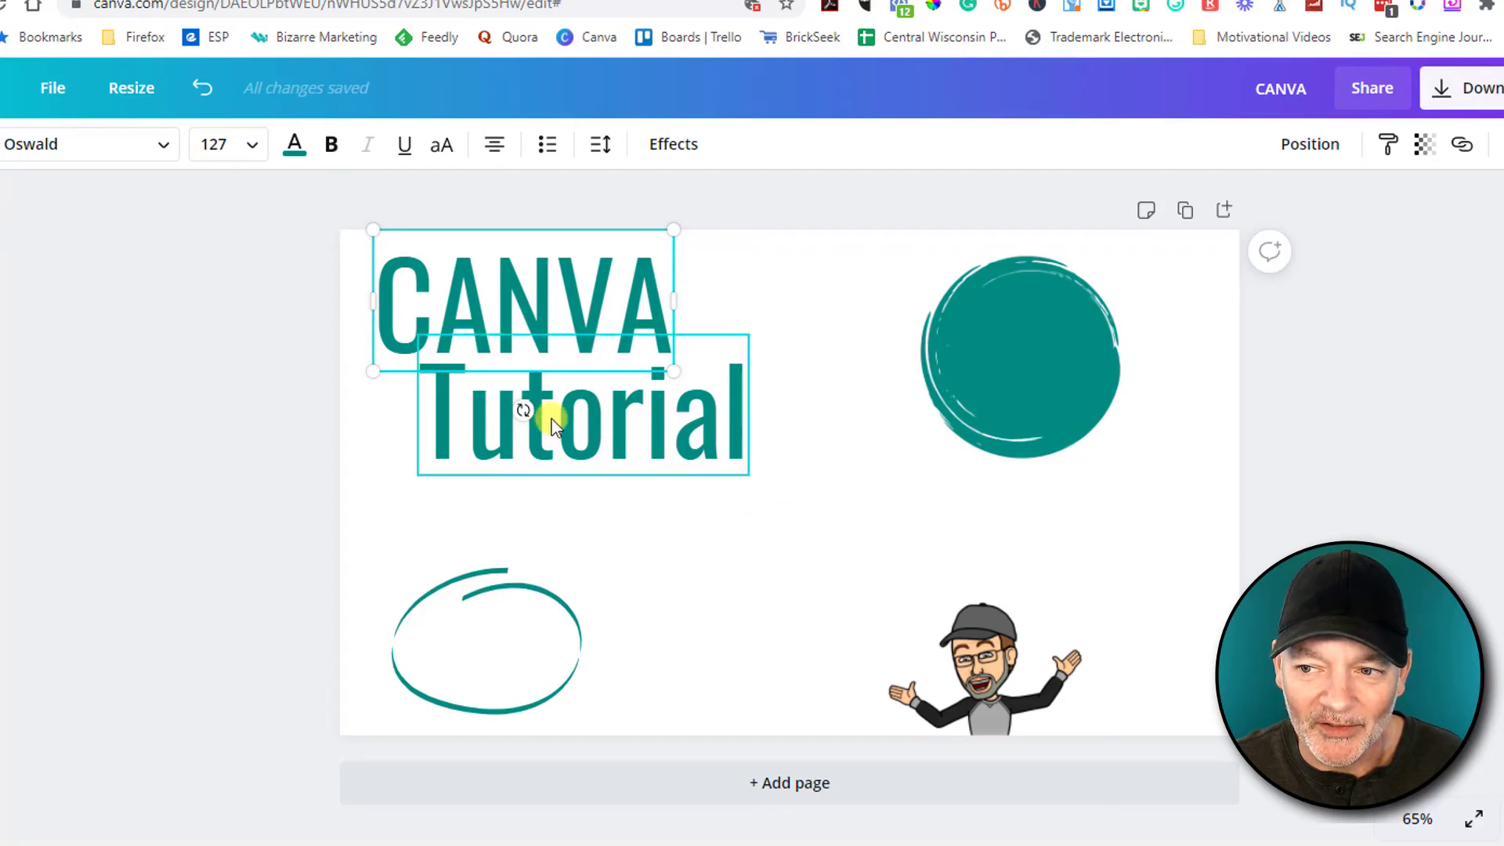
- Undo the move and the style change, then nudge CANVA slightly right and down
left_click(206, 90)
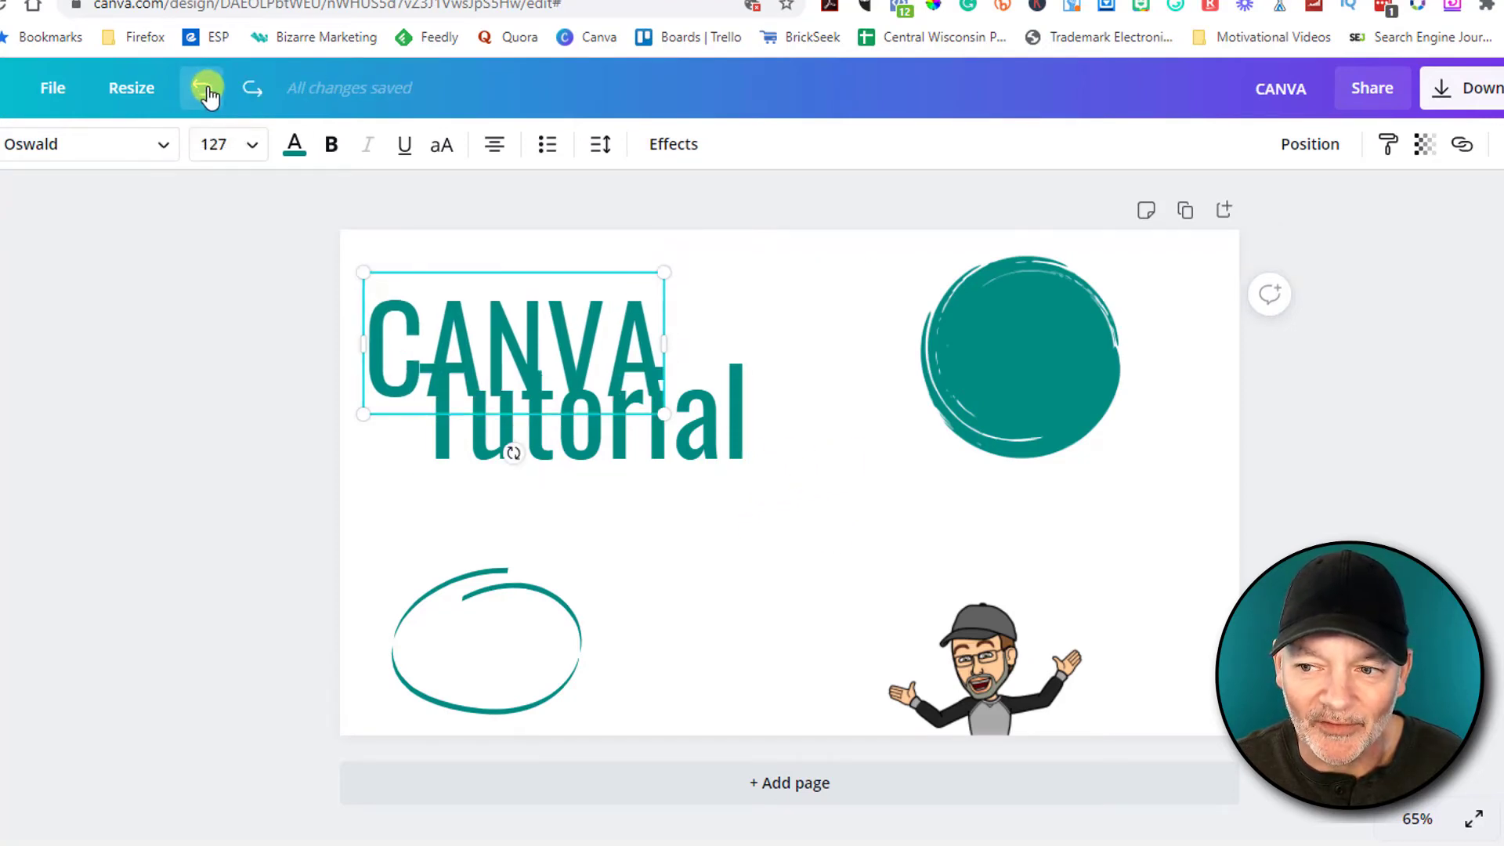
left_click(207, 90)
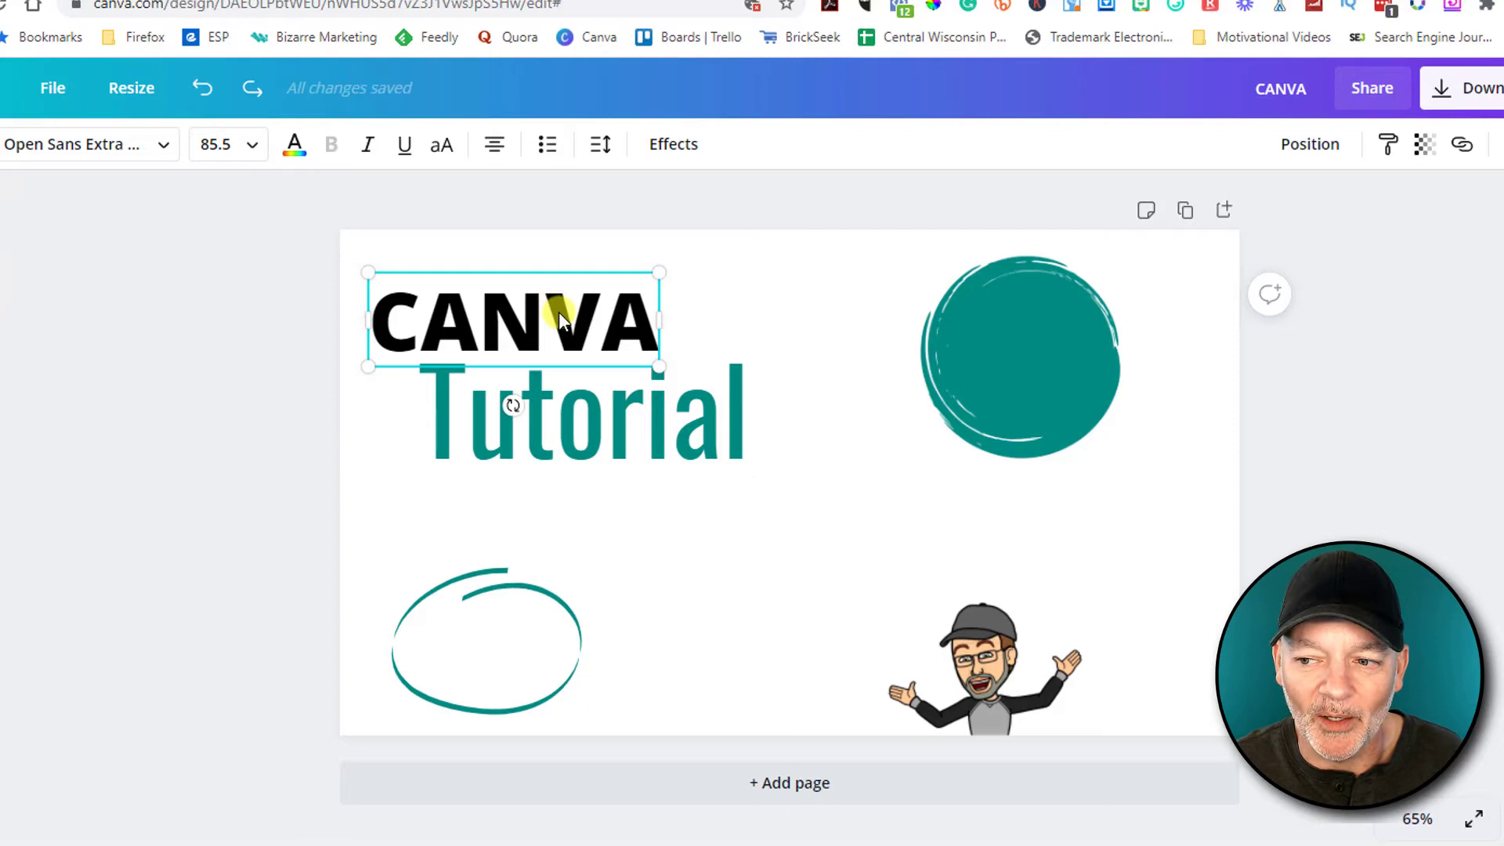
left_click_drag(558, 312, 581, 319)
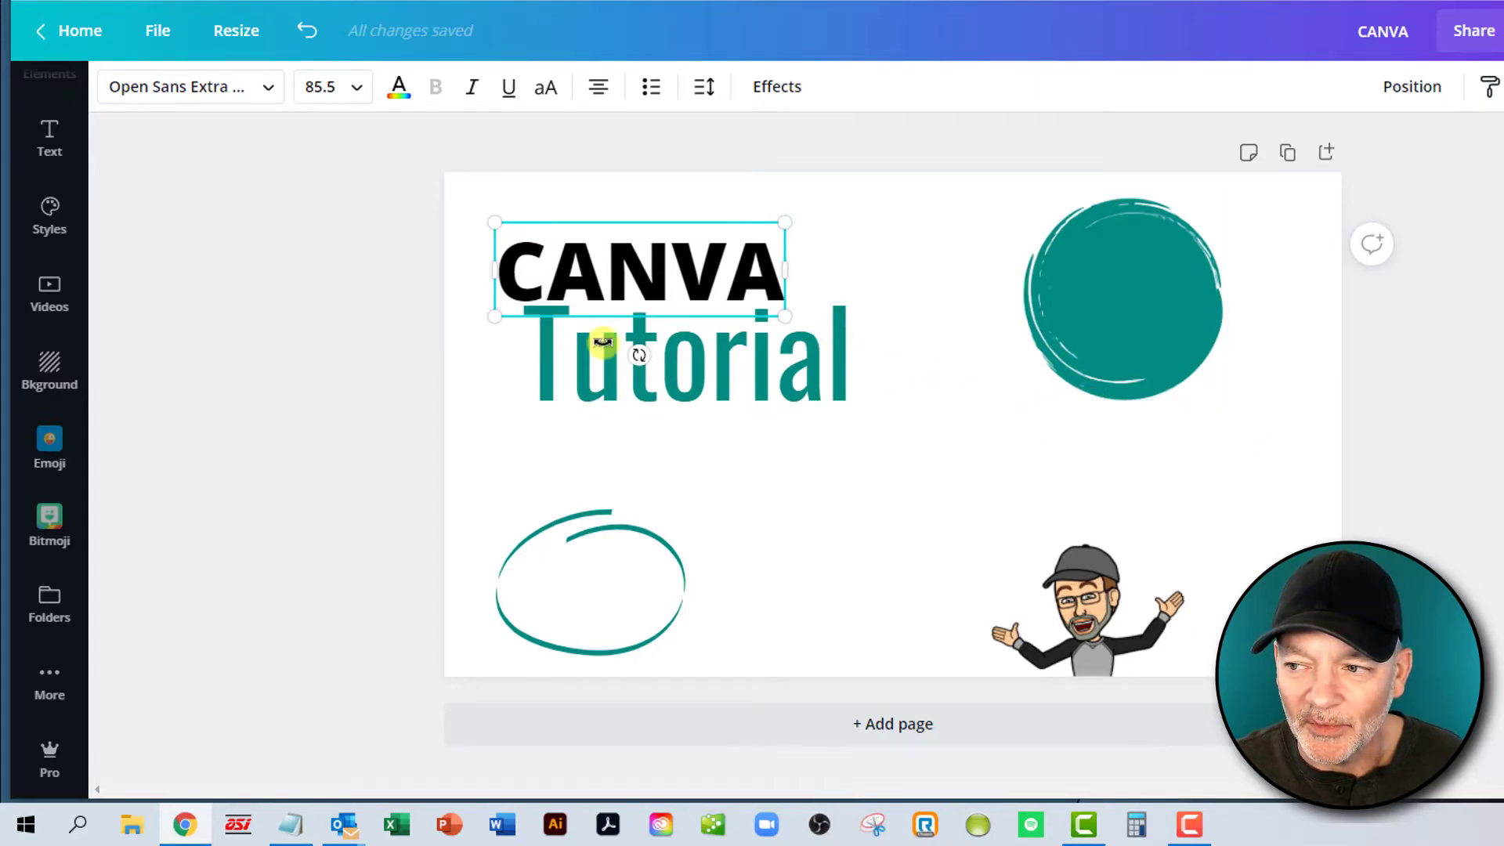
- Shrink the CANVA Tutorial title and duplicate the teal circle twice
left_click_drag(468, 180, 709, 345)
left_click_drag(1015, 302, 866, 322)
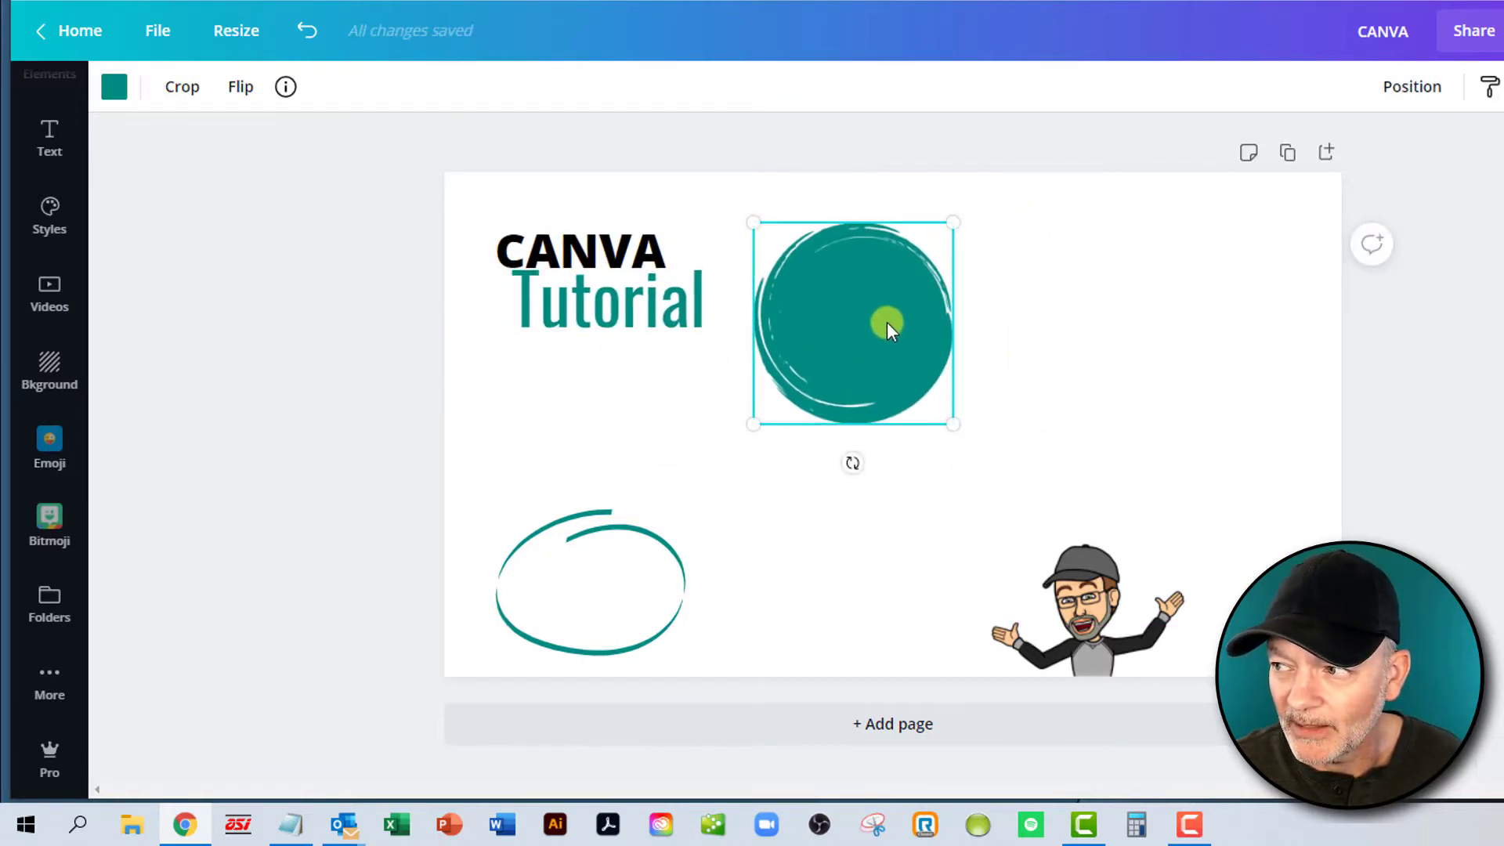
key("ctrl+d")
left_click_drag(927, 332, 1222, 453)
key("ctrl+d")
left_click_drag(780, 400, 564, 510)
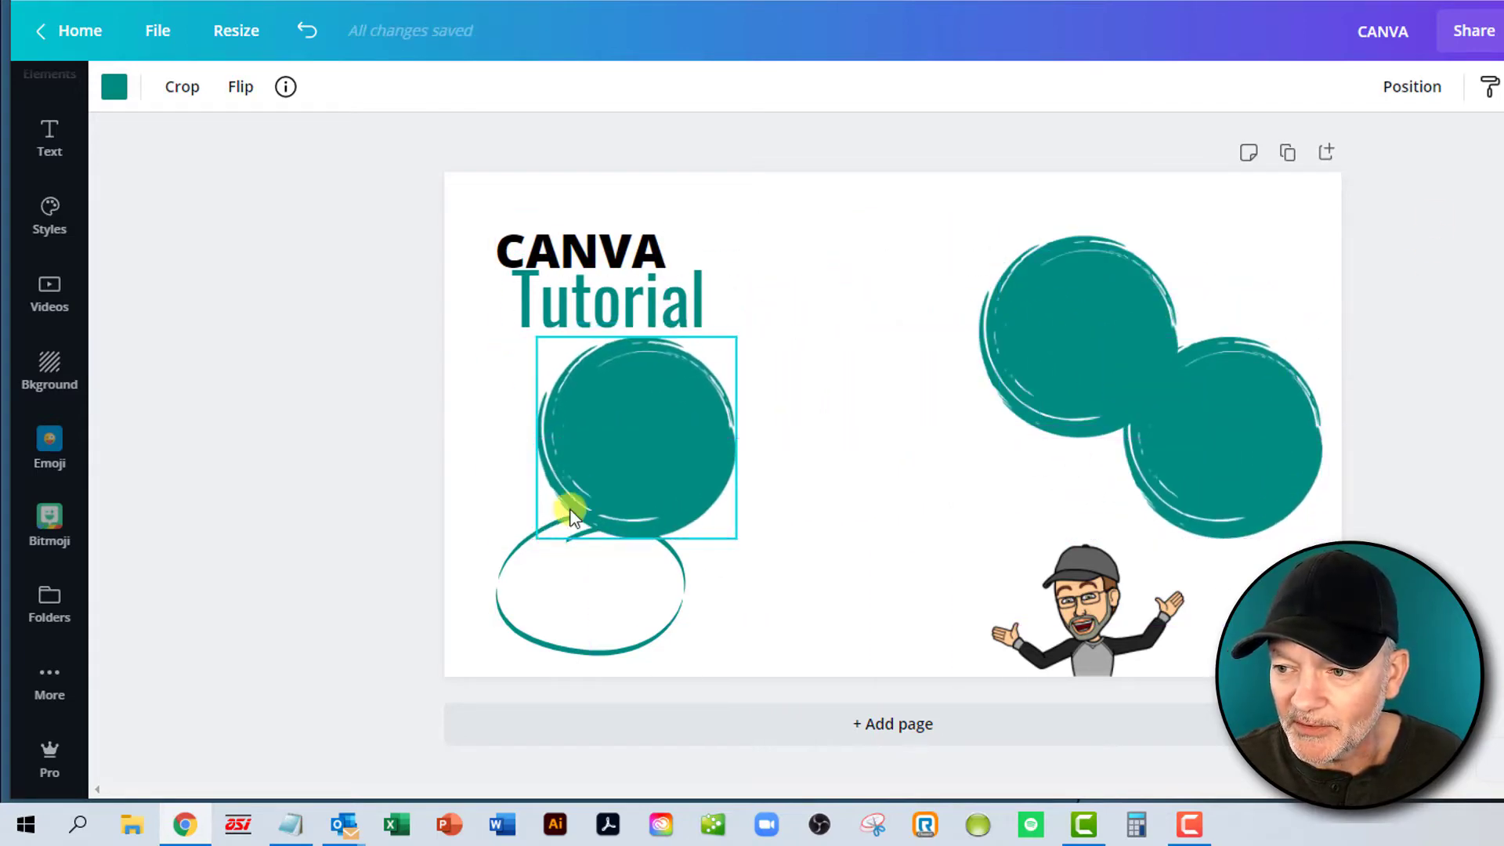
- Delete the ellipse outline and line the three teal circles up in a row on the guides
left_click(557, 608)
key("Delete")
left_click_drag(1034, 366, 866, 433)
left_click_drag(1175, 460, 1144, 440)
left_click_drag(627, 492, 590, 494)
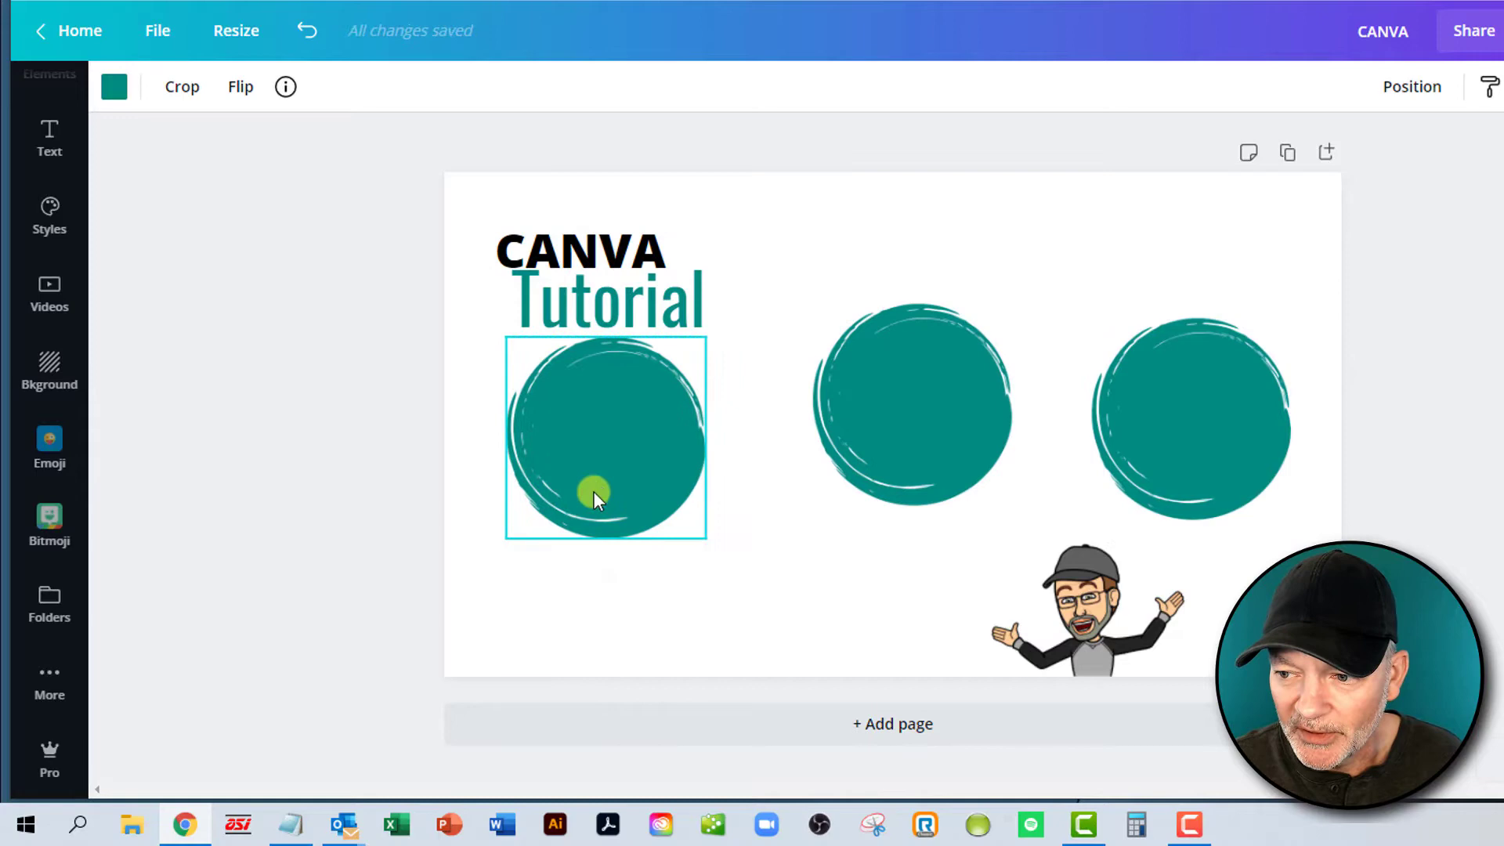
left_click_drag(933, 457, 894, 474)
left_click_drag(1175, 422, 1165, 439)
left_click_drag(1271, 443, 1210, 436)
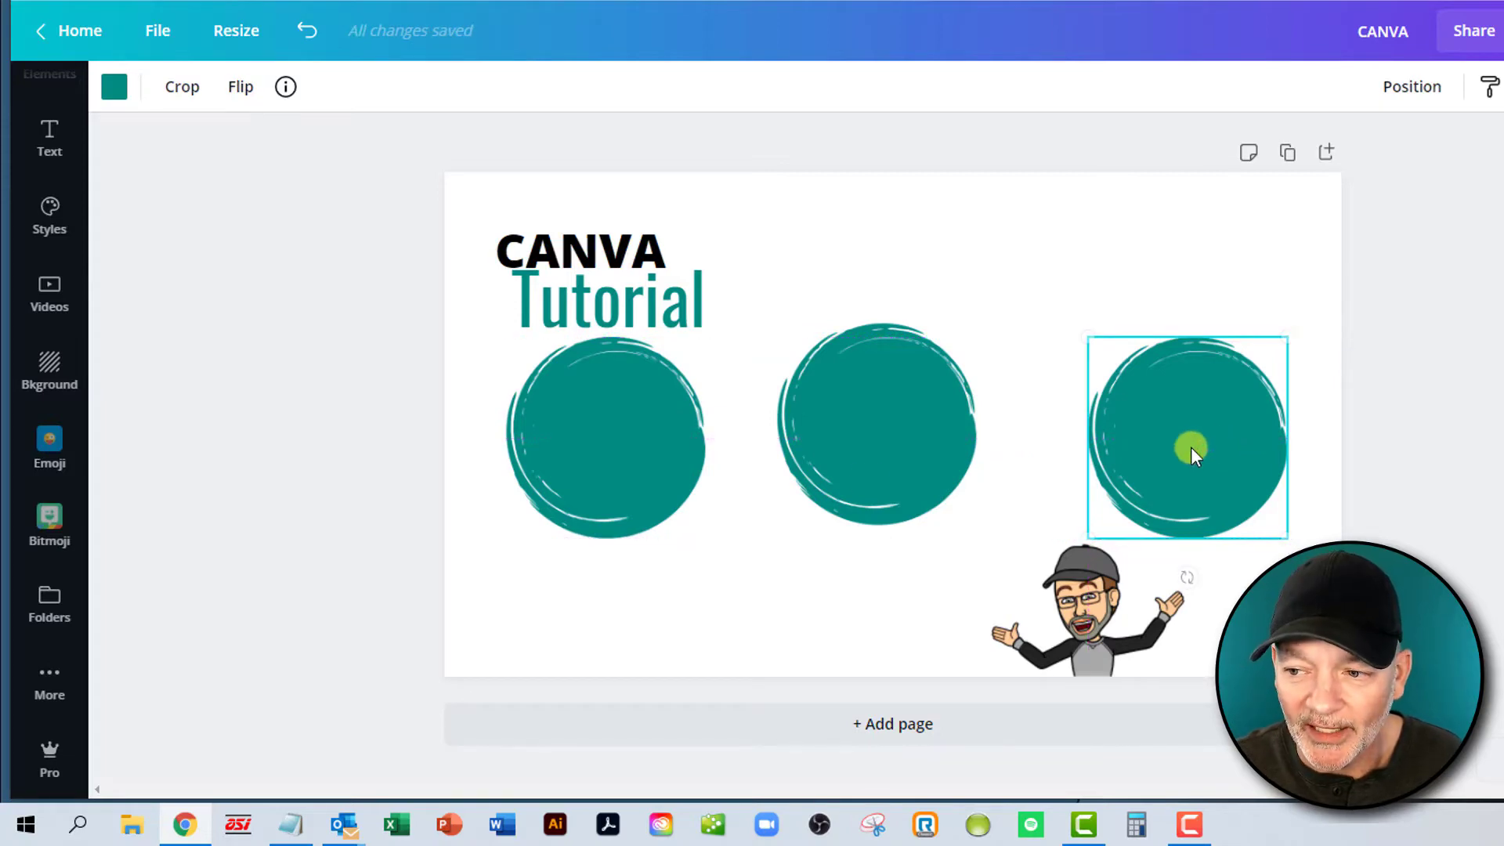
left_click(880, 450)
left_click_drag(879, 450, 947, 448)
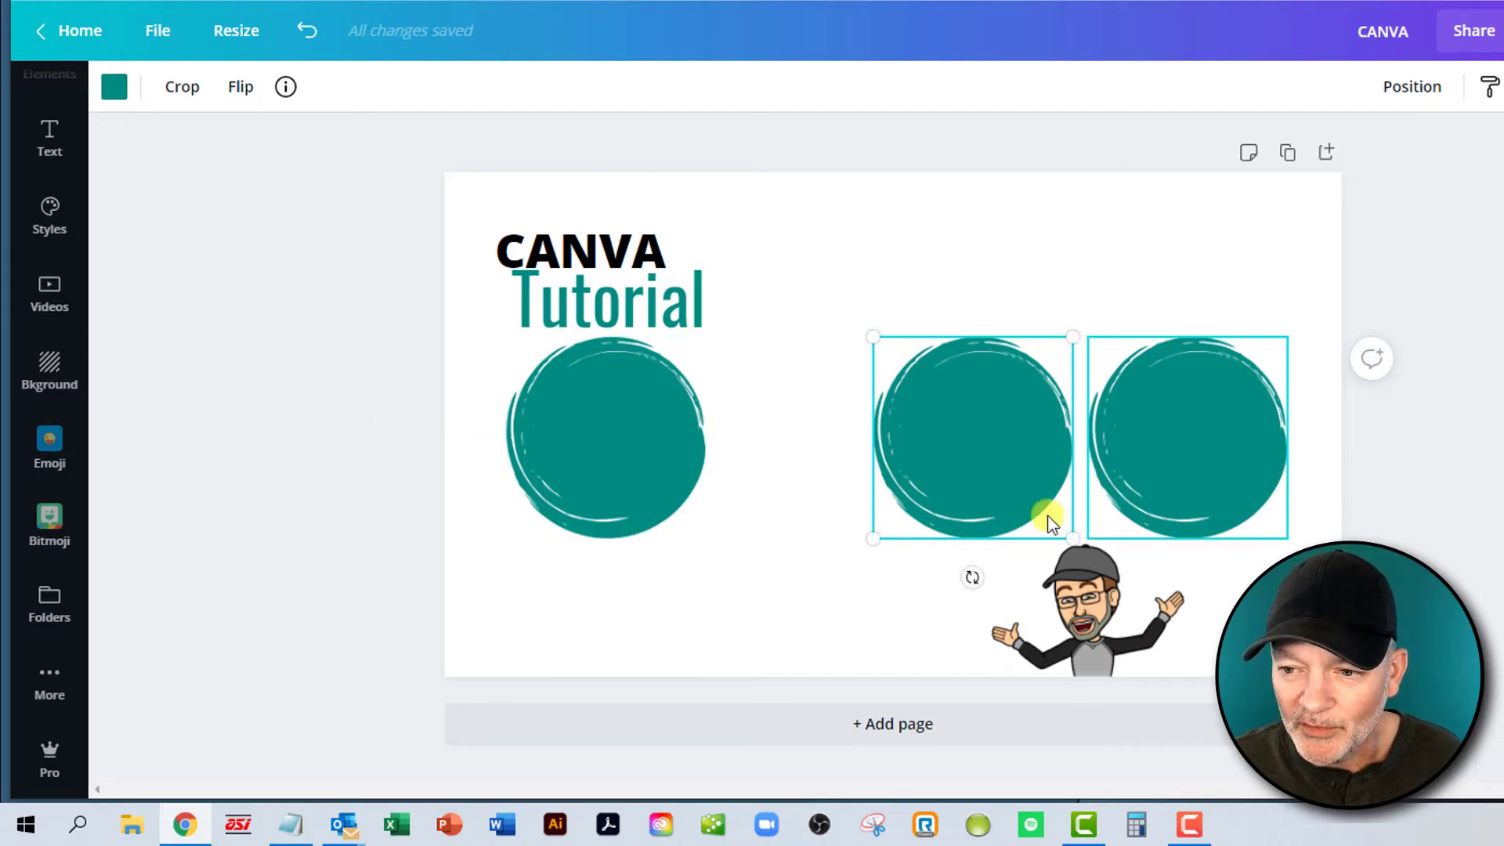
left_click(350, 395)
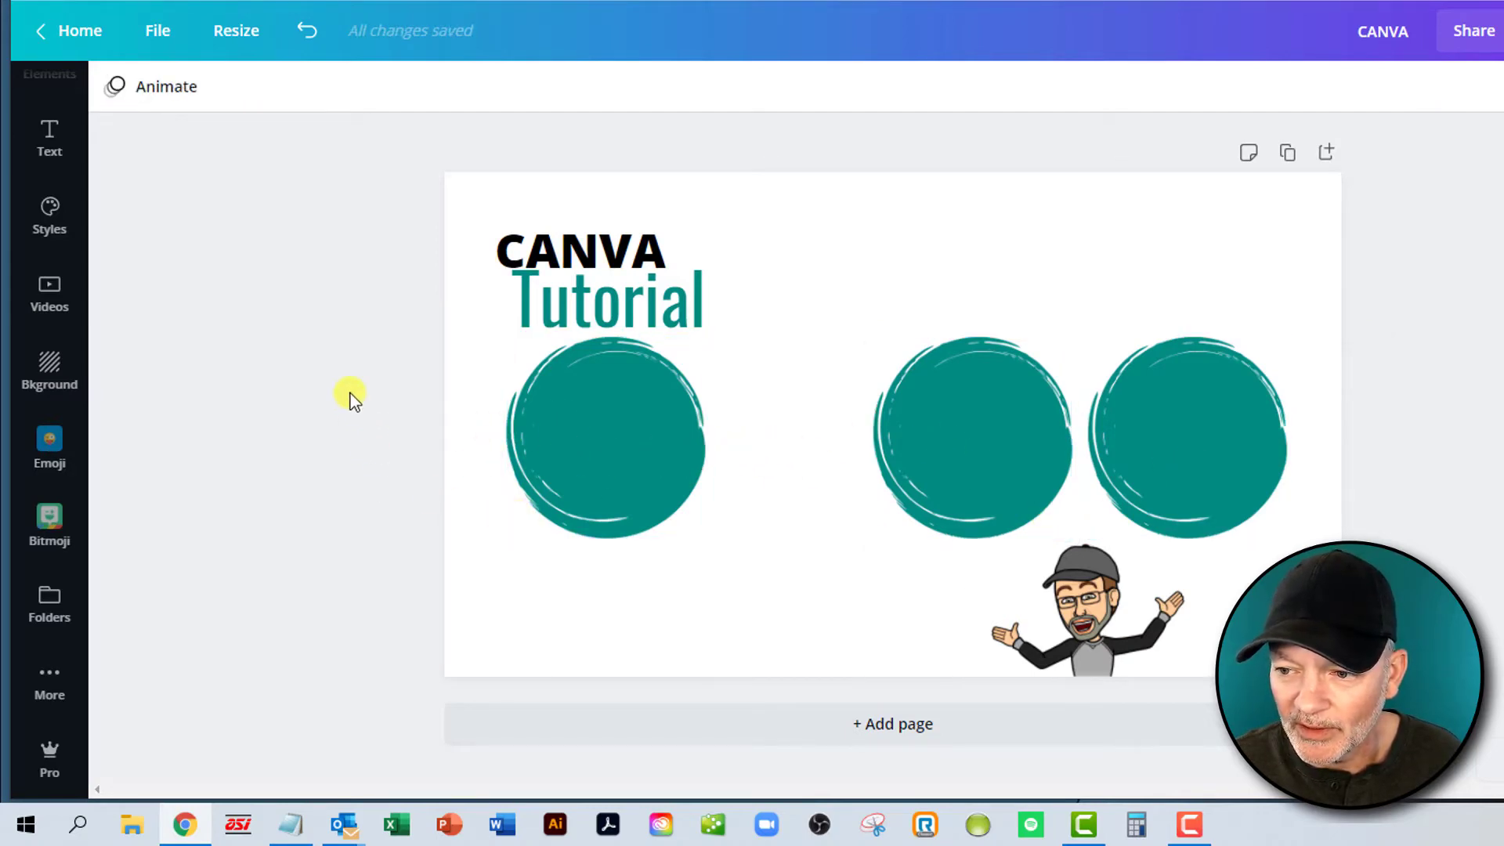
- Space the three teal circles evenly horizontally across the page
left_click_drag(345, 388, 1379, 487)
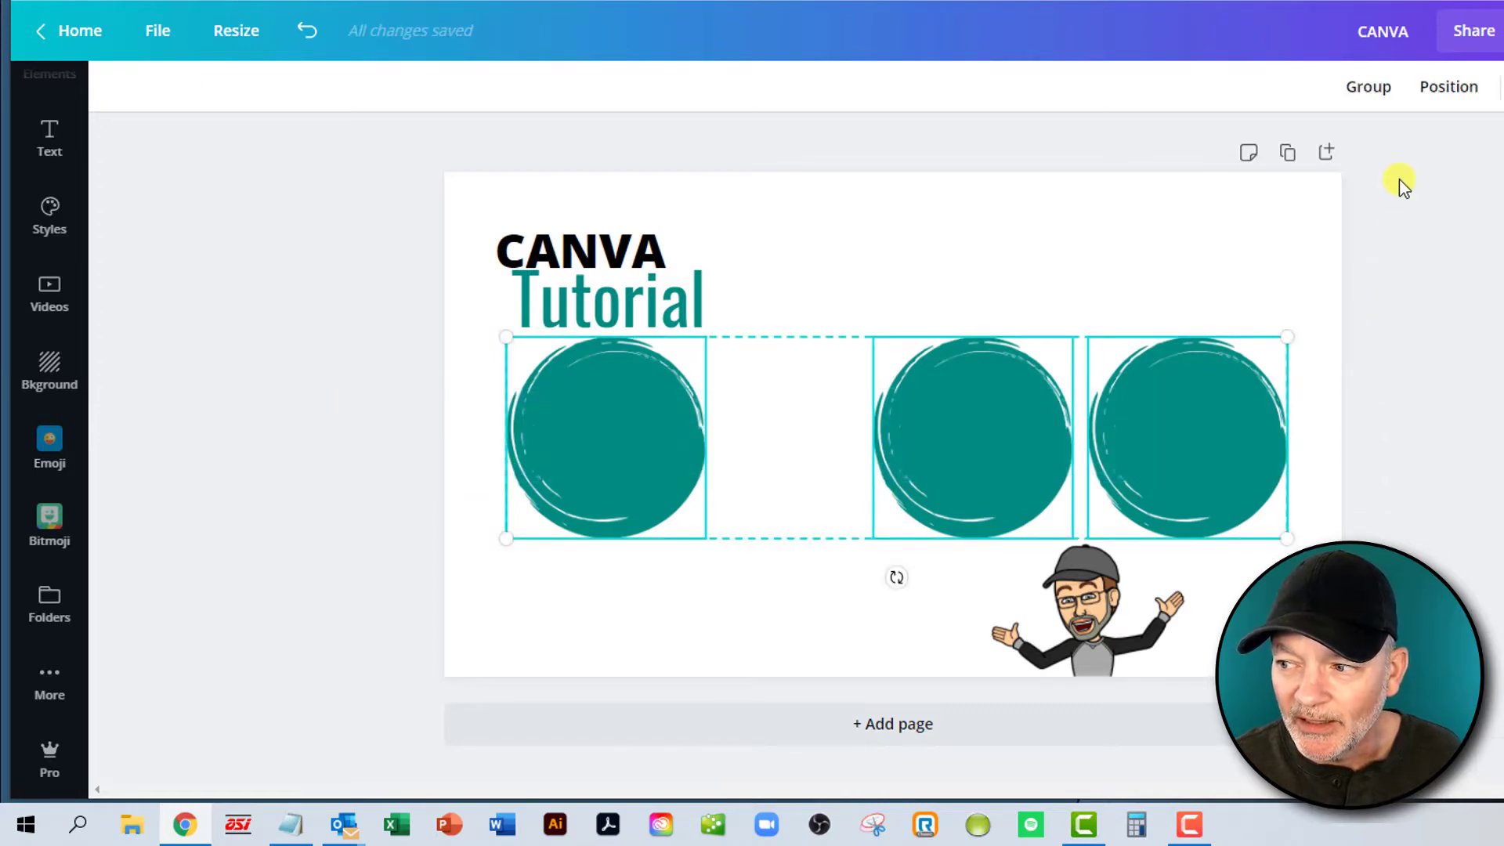
left_click(1450, 90)
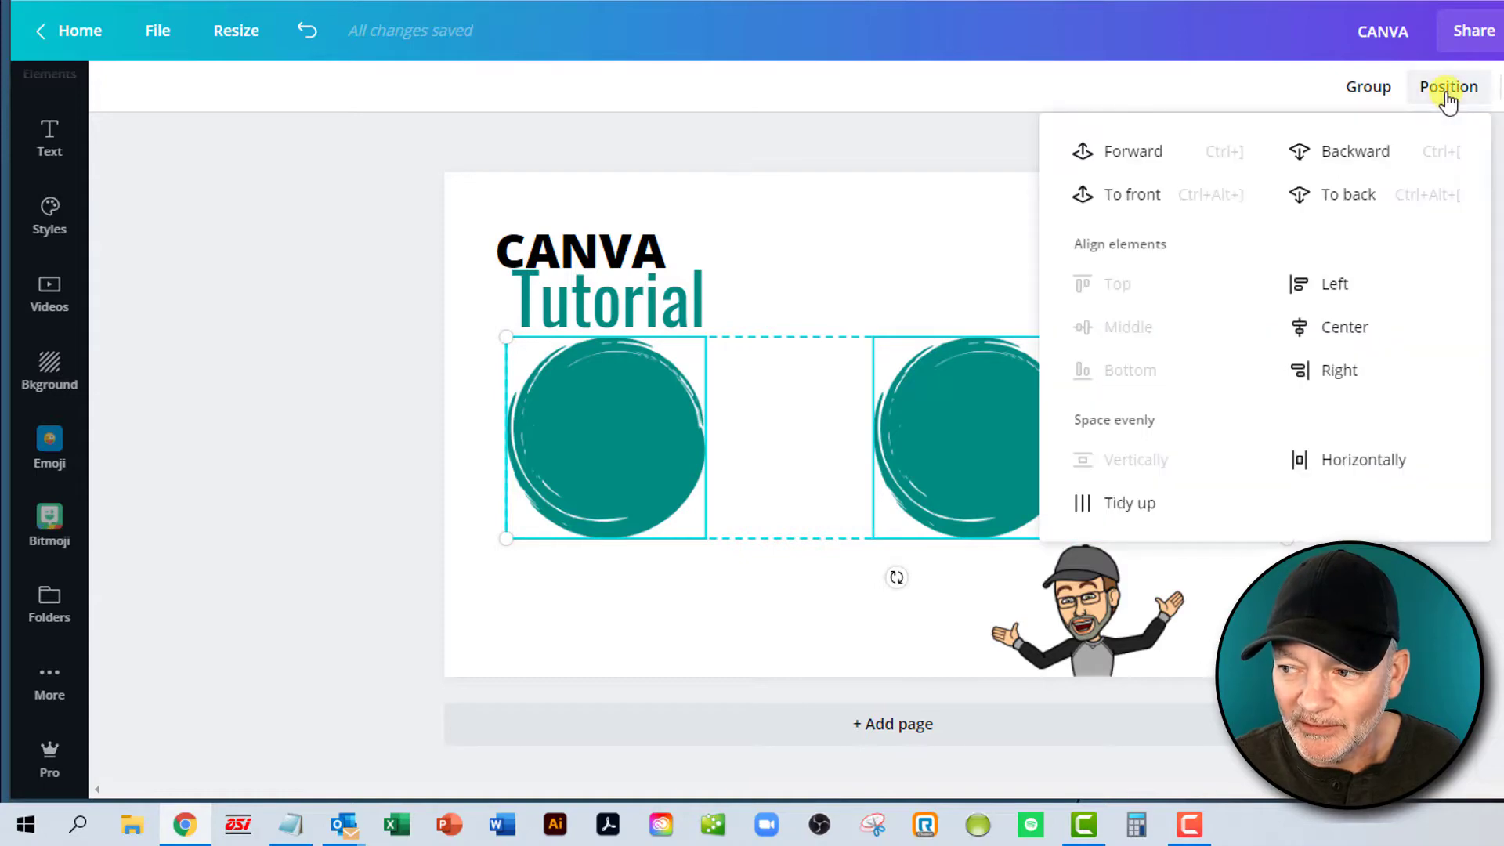
left_click(1342, 470)
left_click(927, 252)
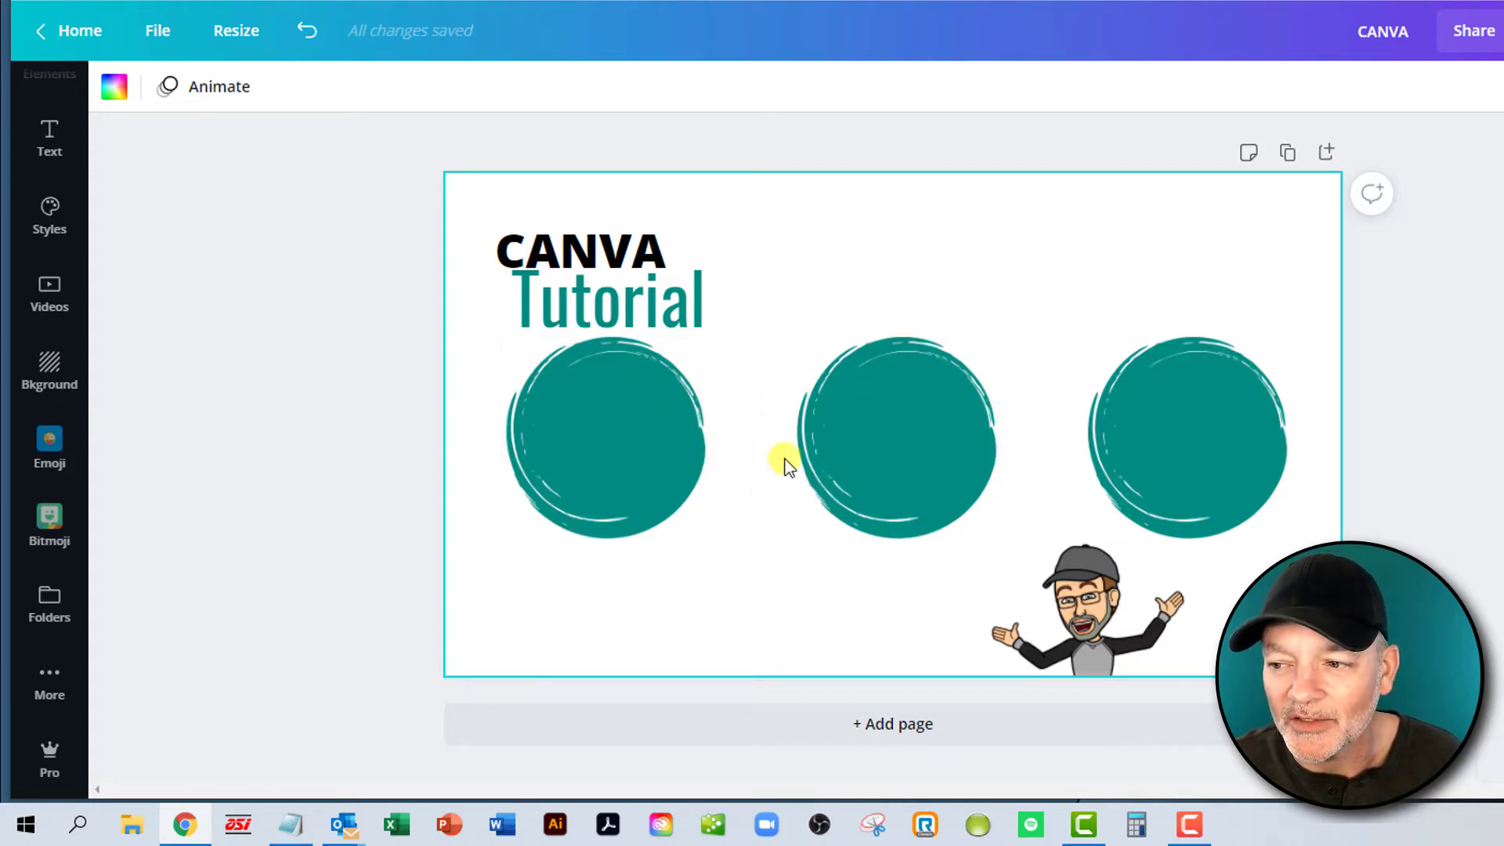
- Raise the middle circle, then space all three circles evenly vertically
left_click_drag(864, 450, 906, 354)
left_click(345, 520)
left_click_drag(354, 424, 1448, 458)
left_click(1436, 94)
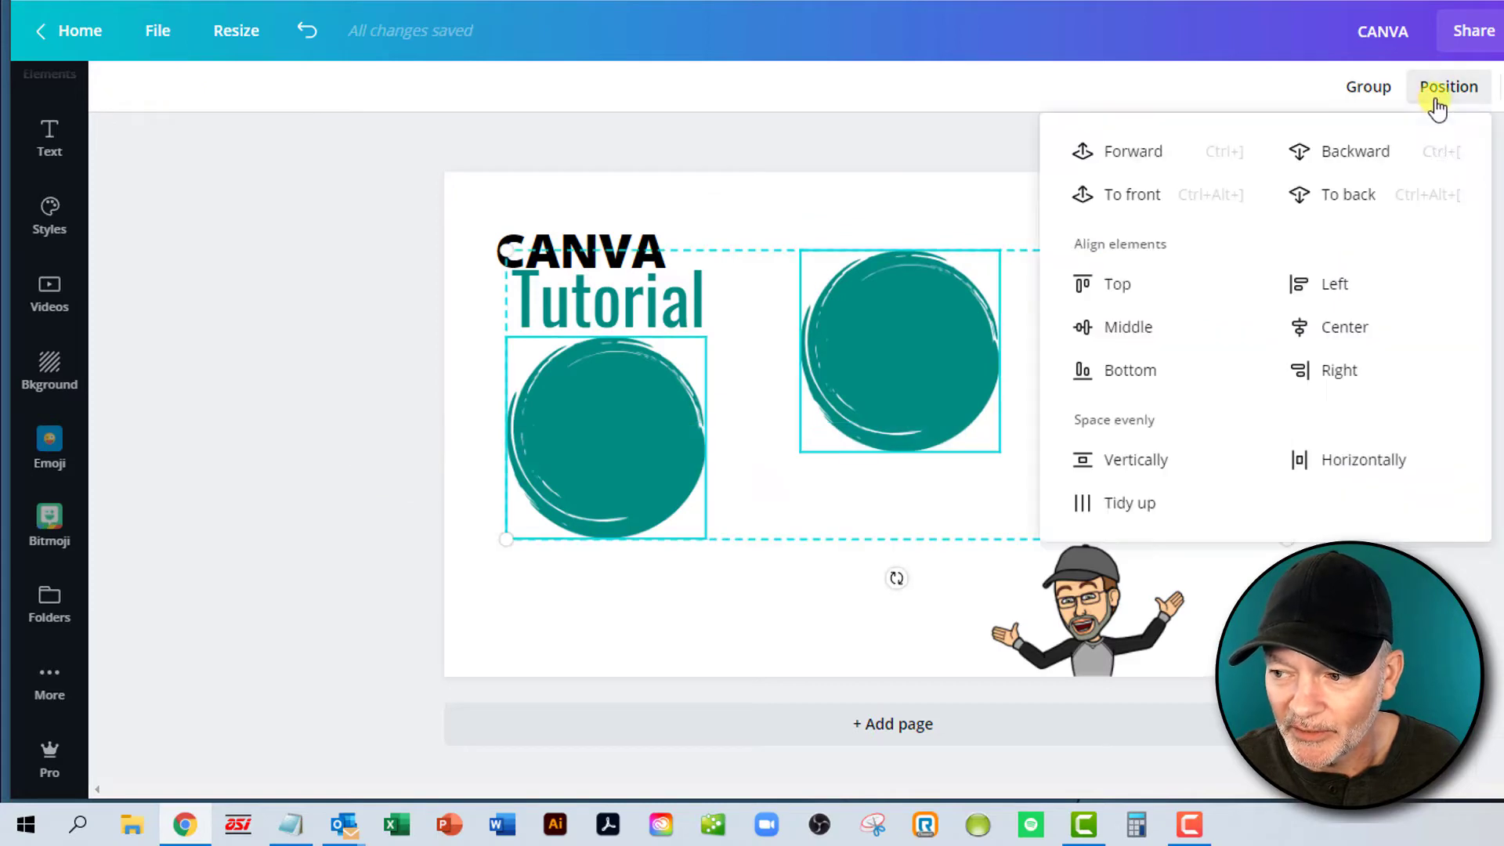
left_click(1117, 470)
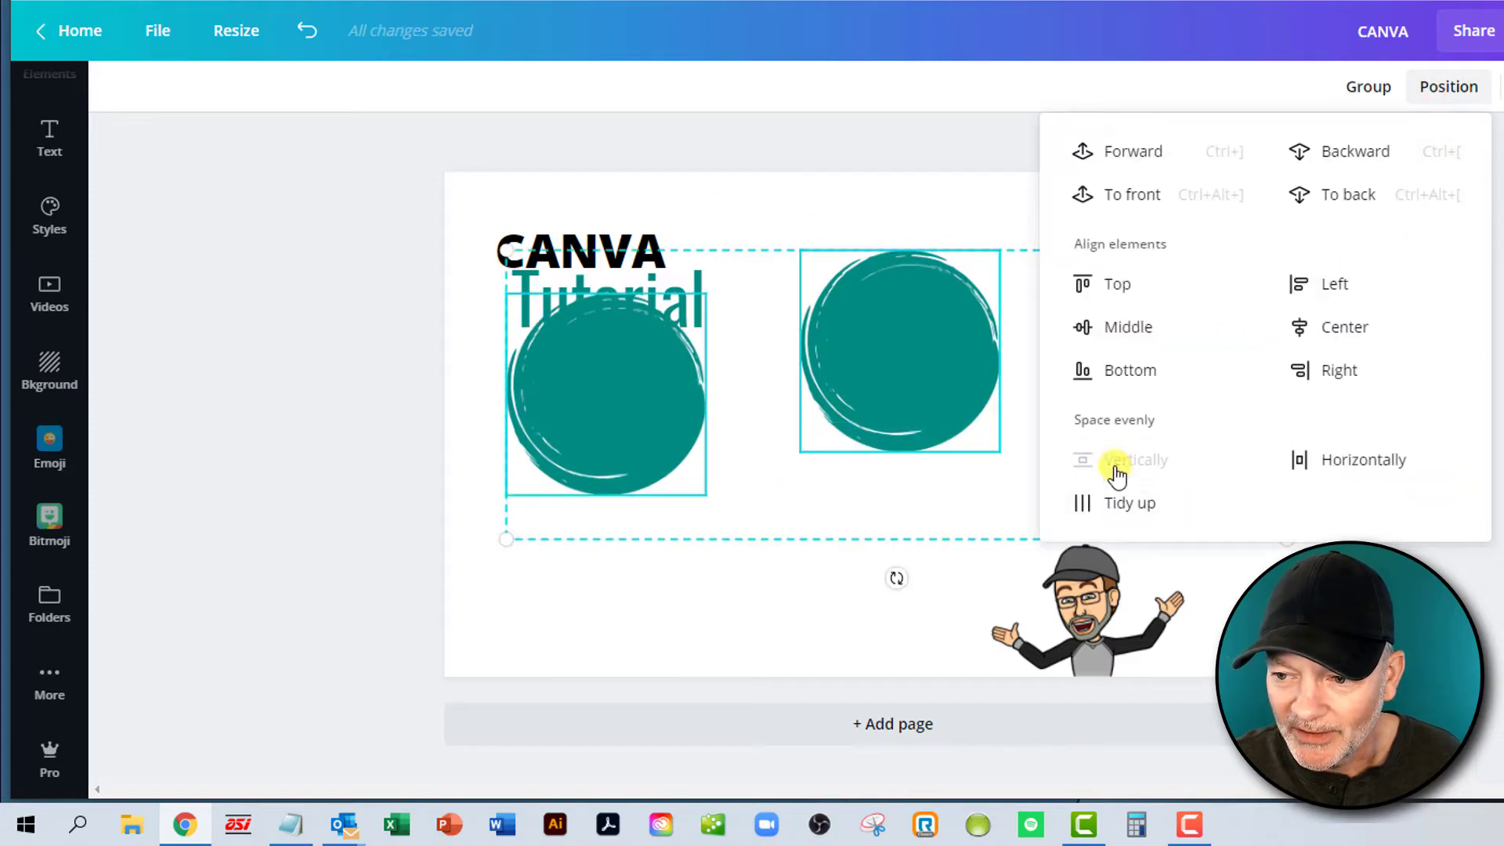
- Rearrange the three teal circles around the page and shrink them together
left_click(1475, 578)
left_click_drag(632, 420, 621, 480)
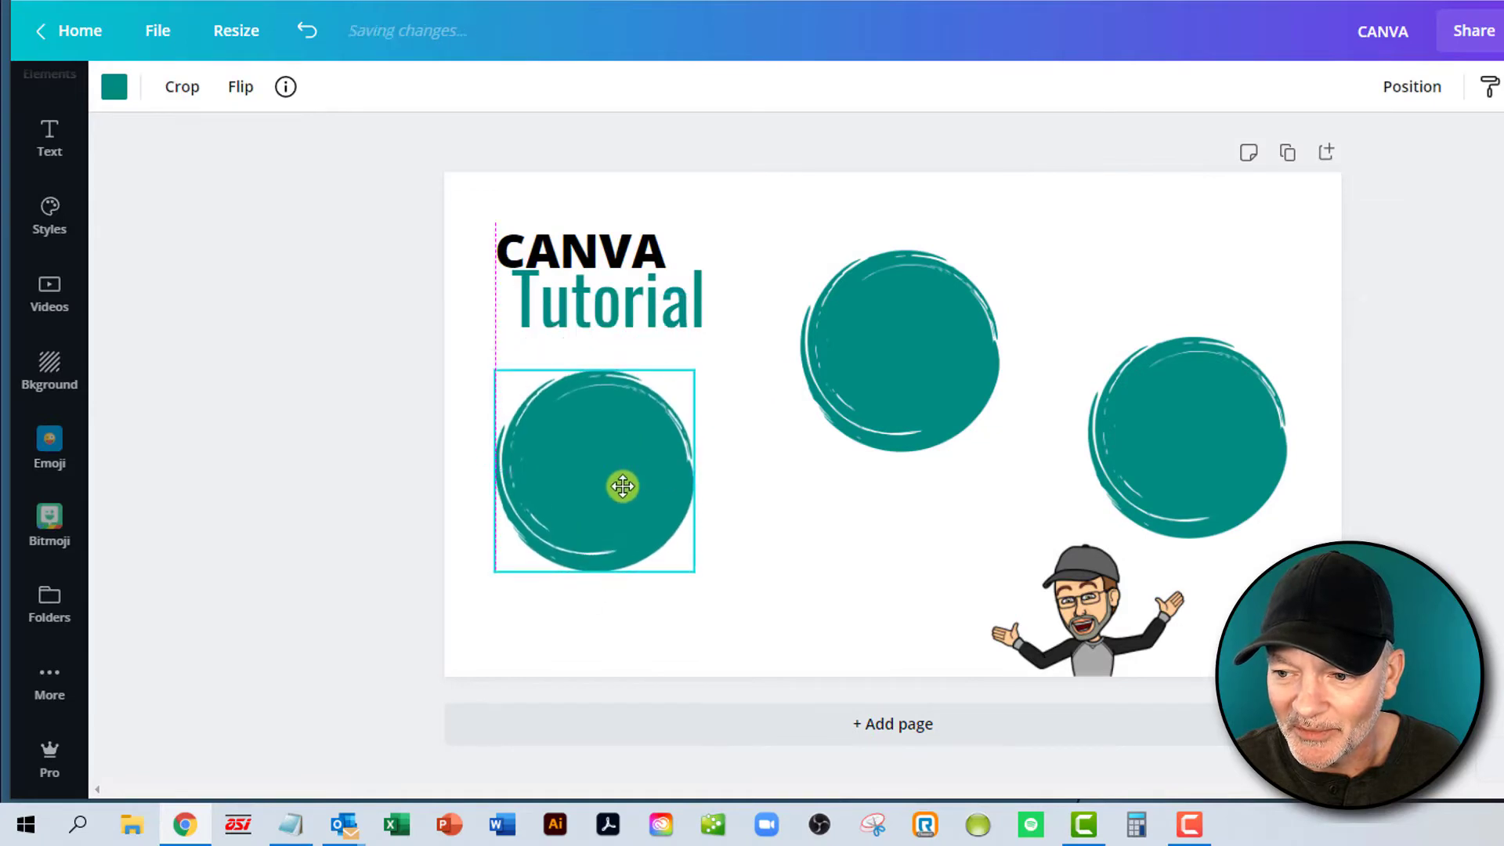
left_click_drag(900, 393, 896, 466)
left_click_drag(640, 489, 632, 459)
left_click_drag(529, 451, 833, 259)
left_click_drag(835, 392, 854, 460)
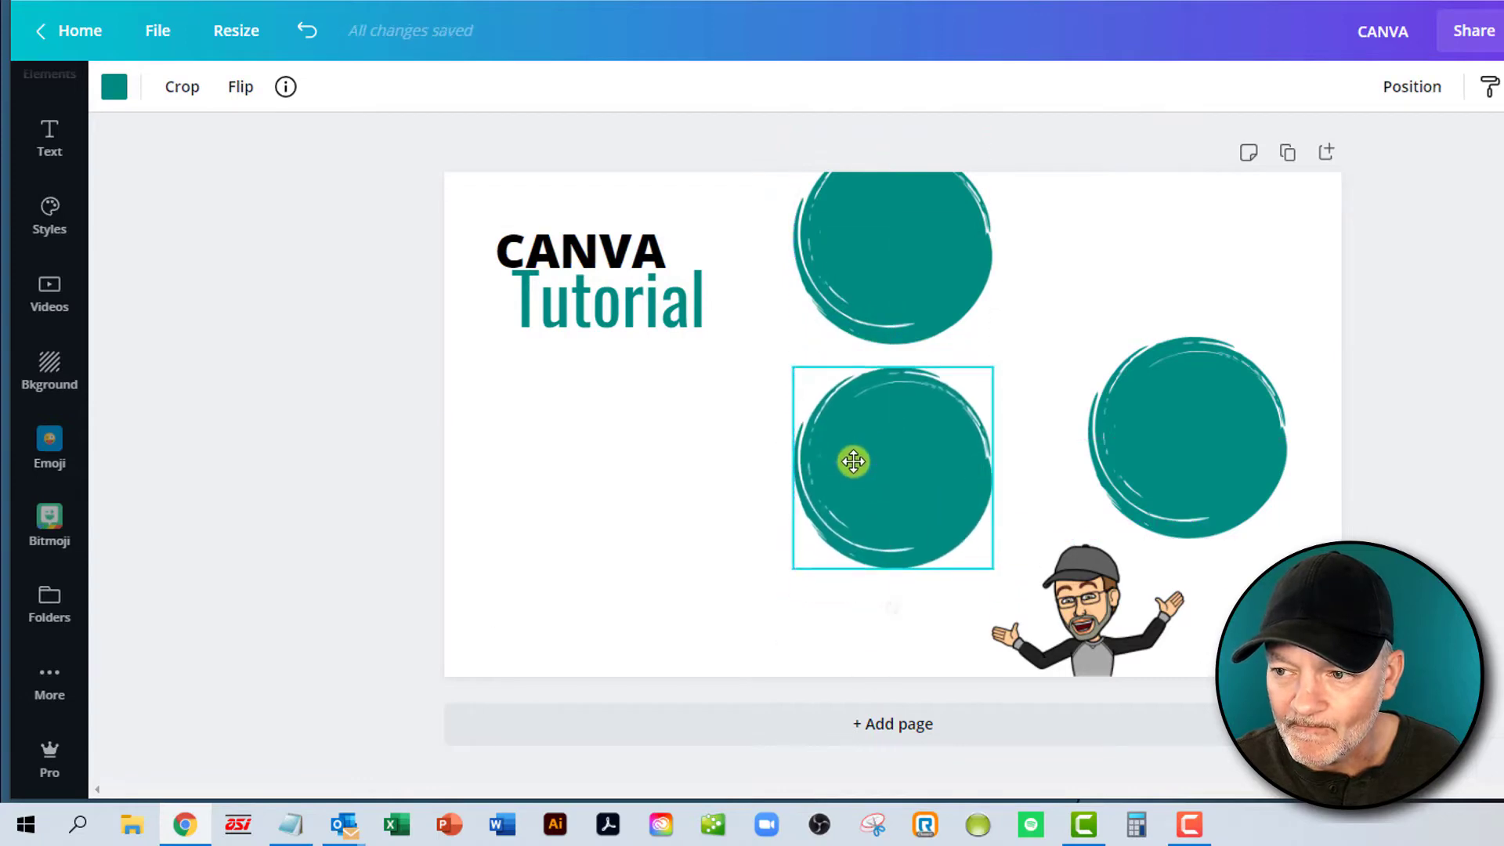
left_click_drag(1158, 462, 722, 544)
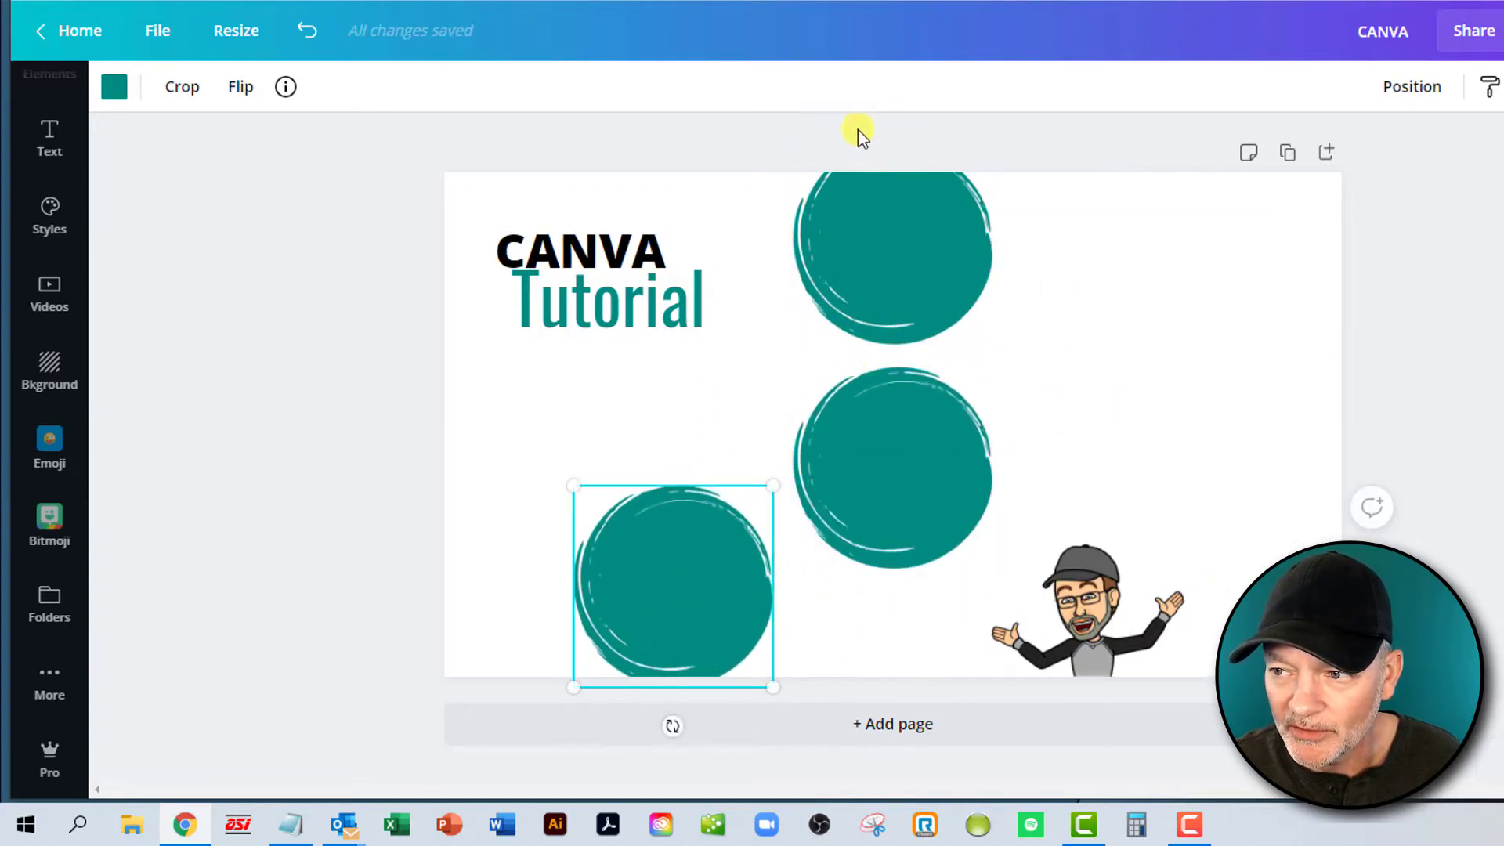
left_click_drag(812, 155, 730, 603)
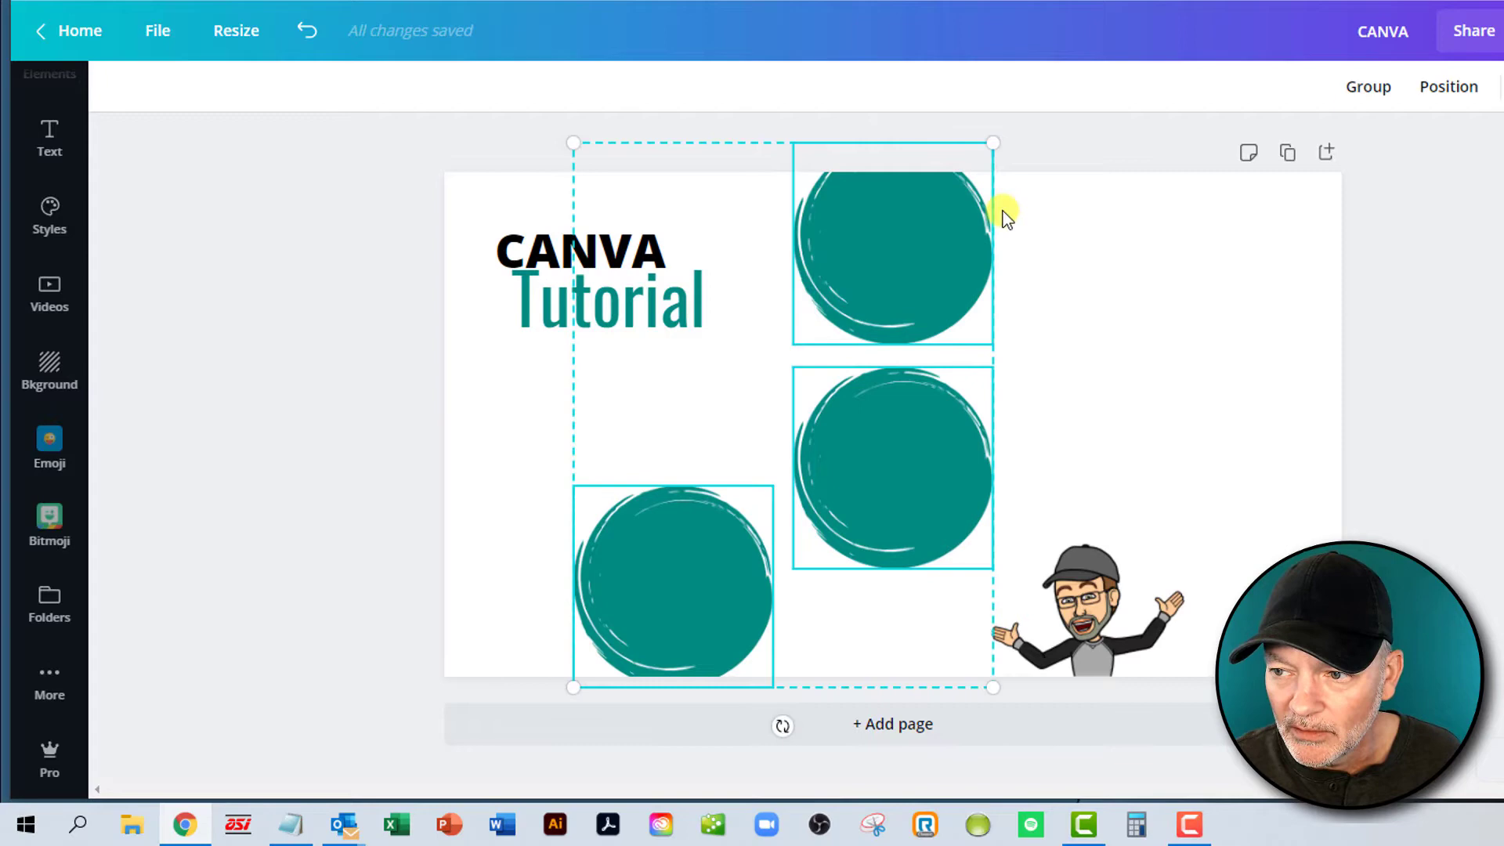
left_click_drag(991, 143, 880, 360)
left_click(831, 376)
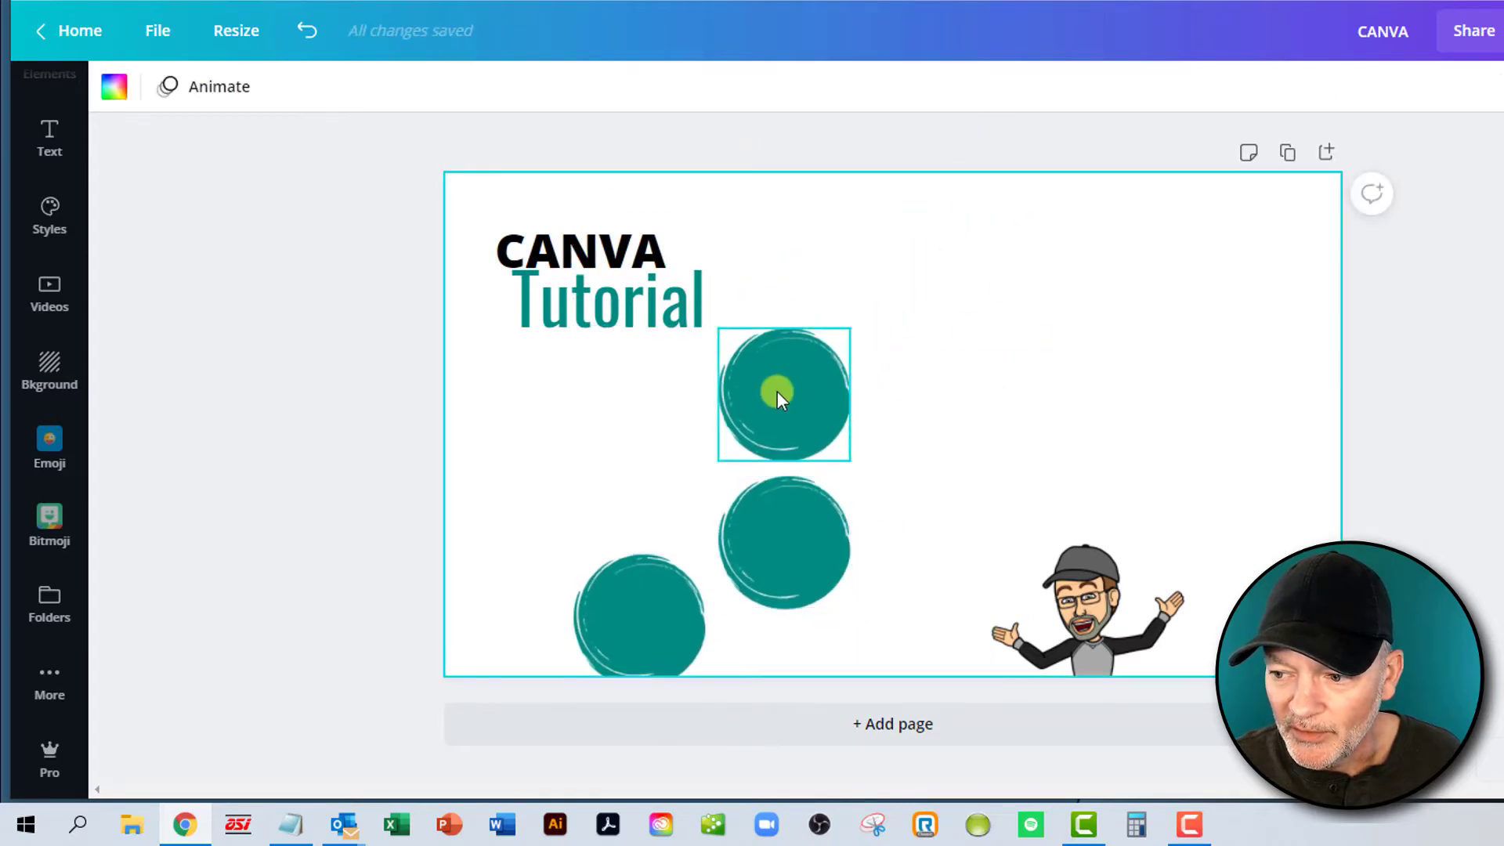
- Stack the three circles in a vertical column
left_click_drag(775, 392, 914, 271)
left_click_drag(767, 513, 903, 418)
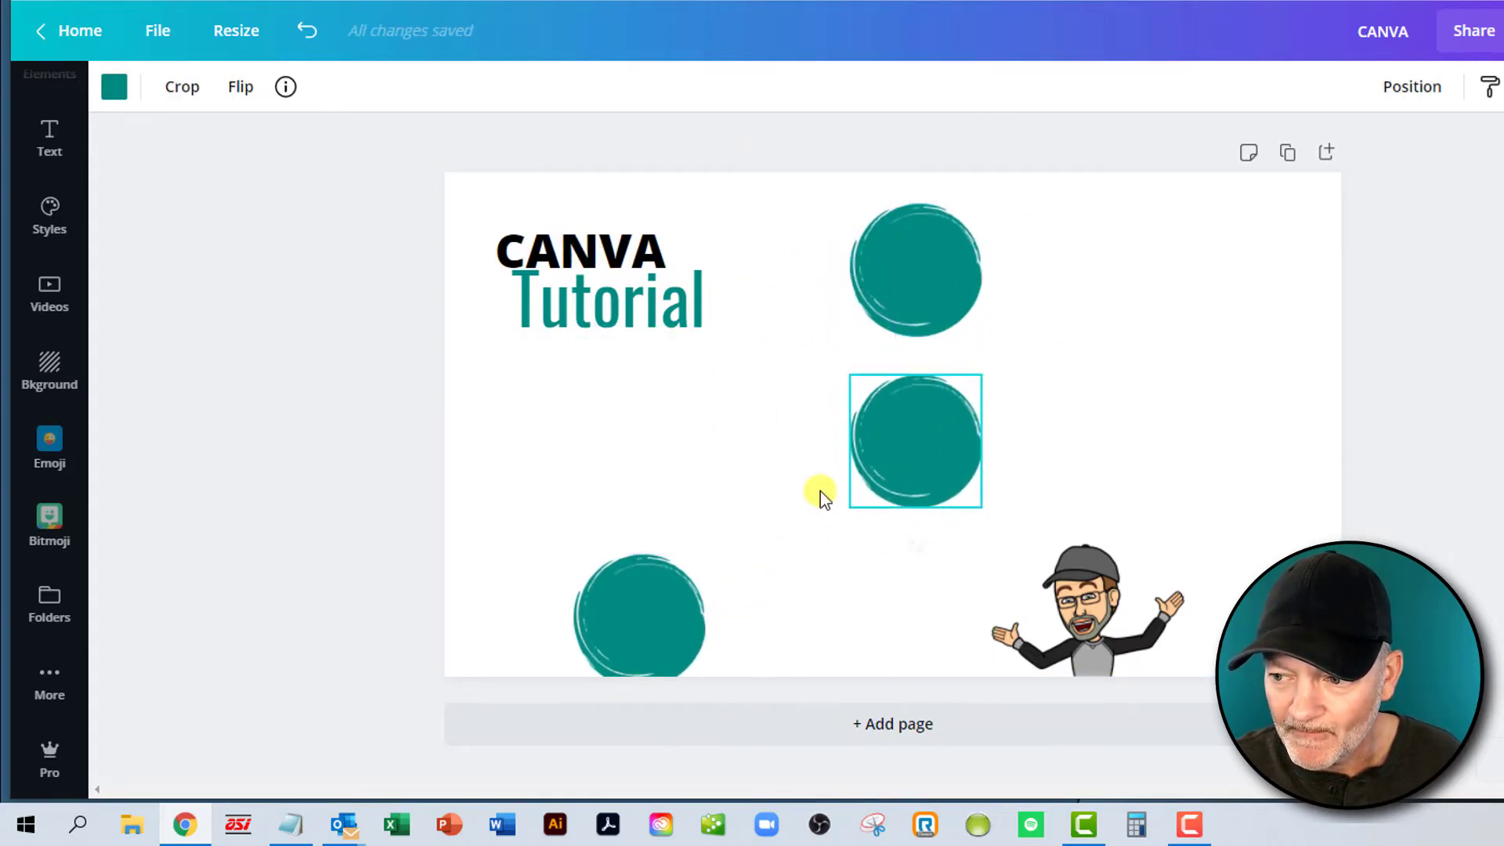
left_click_drag(630, 608, 880, 594)
left_click_drag(887, 433, 886, 465)
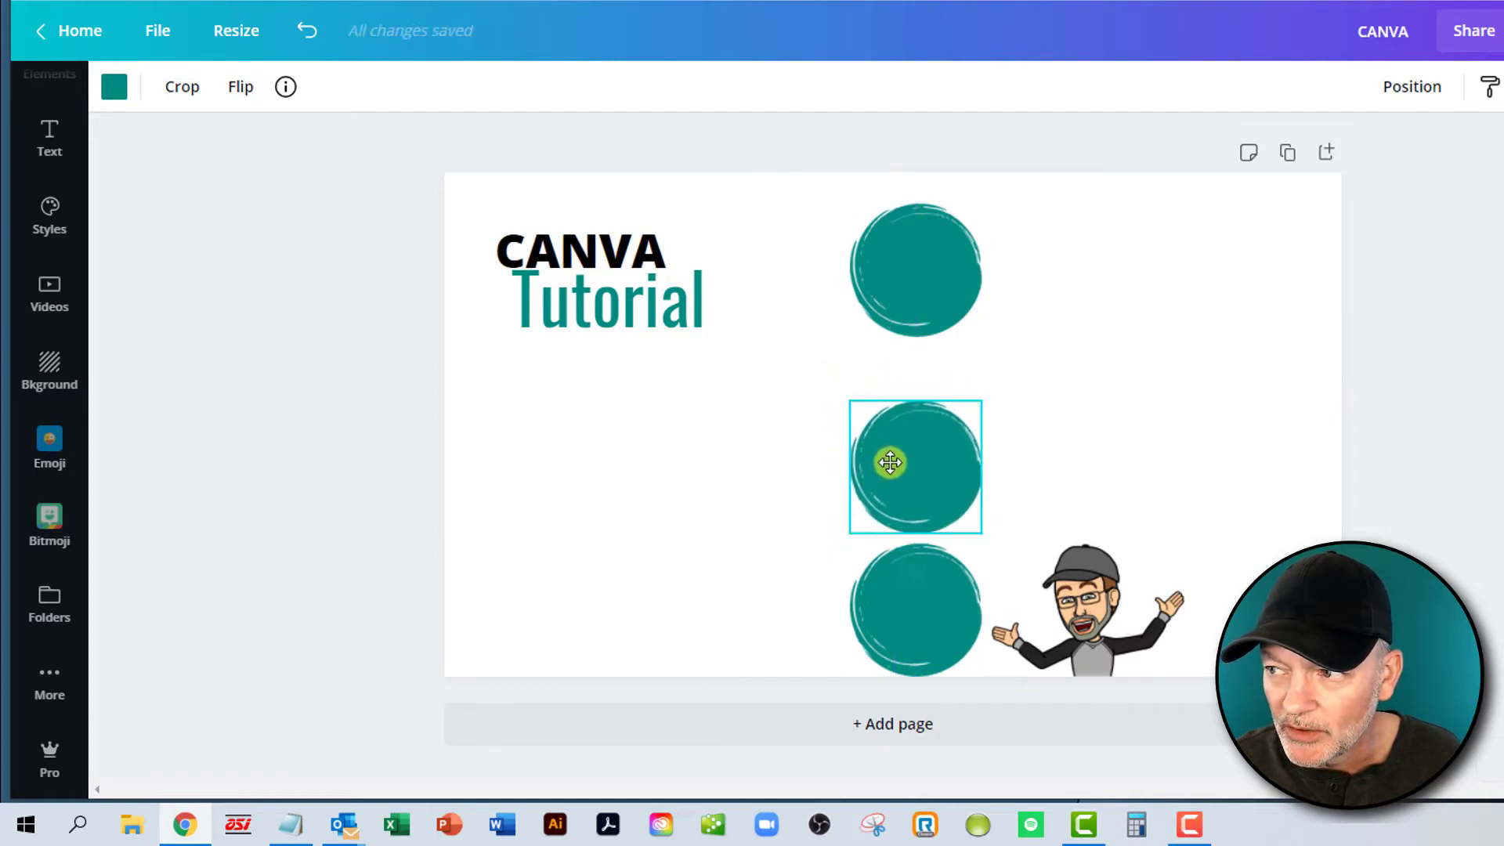
left_click(867, 161)
- Try aligning the circles to the middle, undo it, and space them evenly vertically instead
left_click_drag(884, 244, 901, 675)
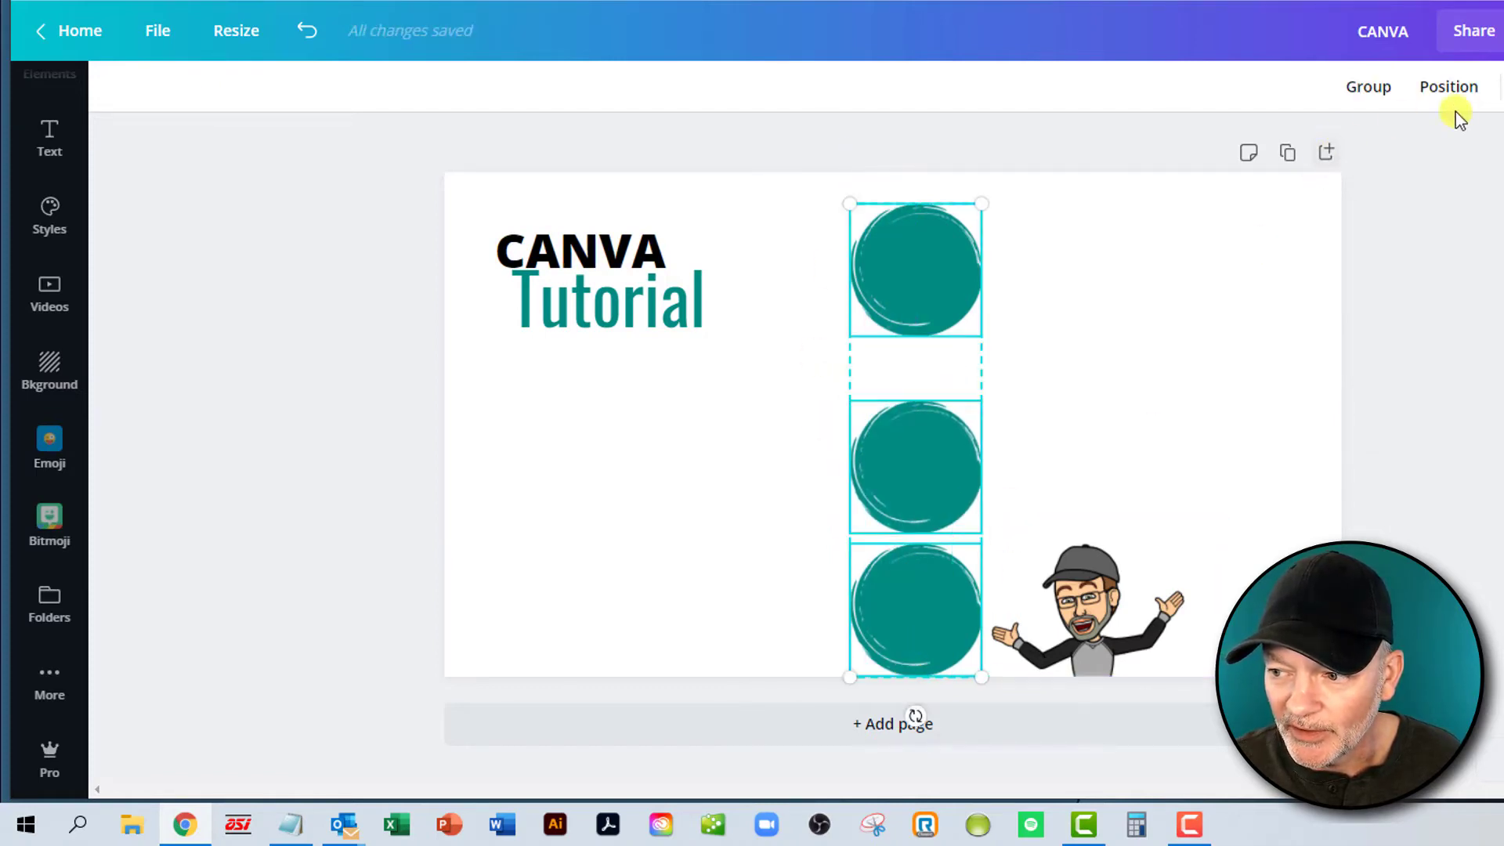
left_click(1451, 89)
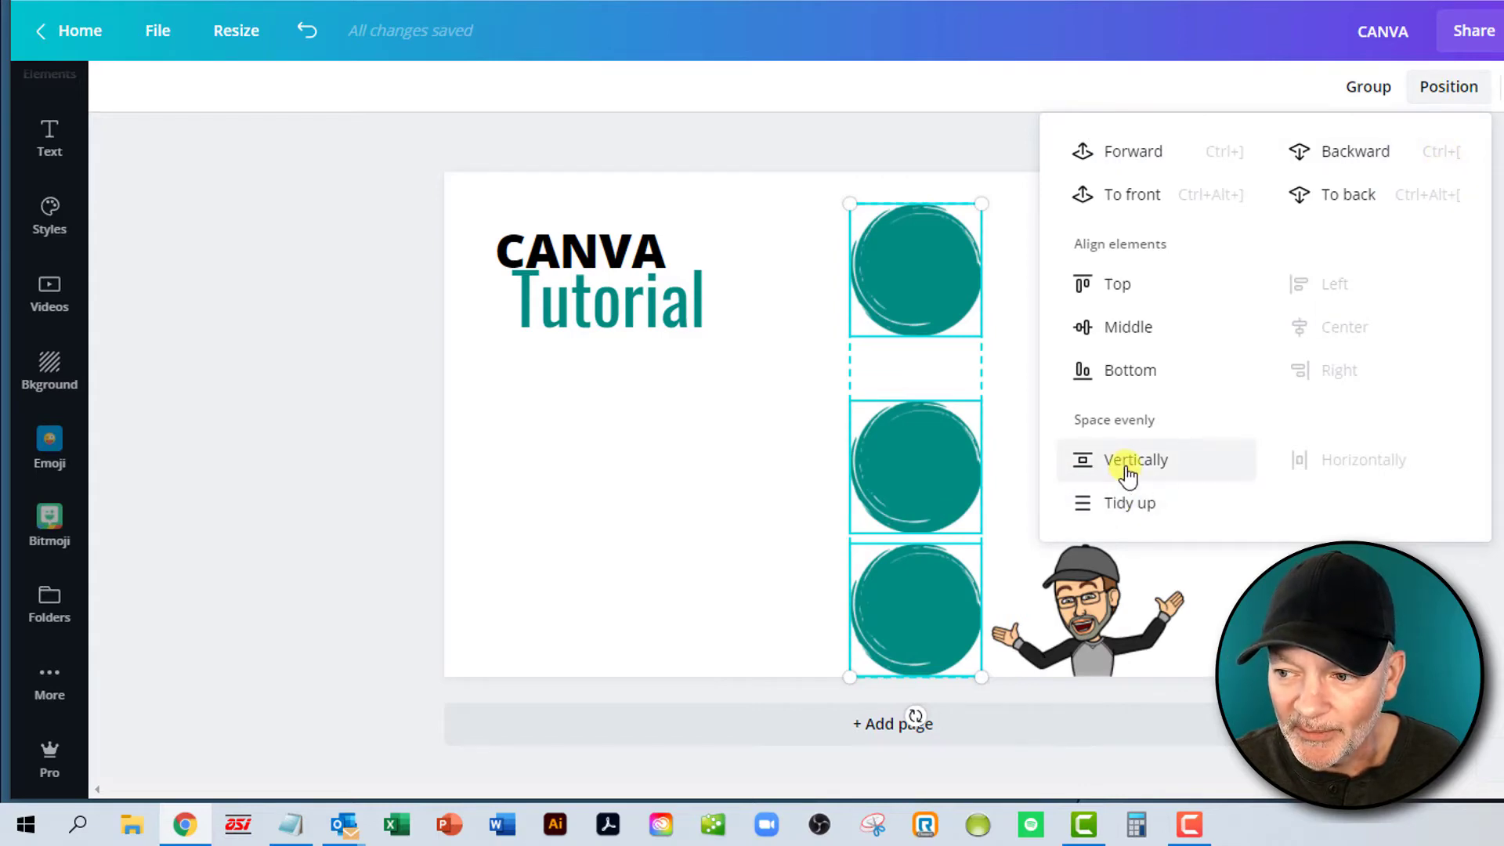
left_click(1123, 335)
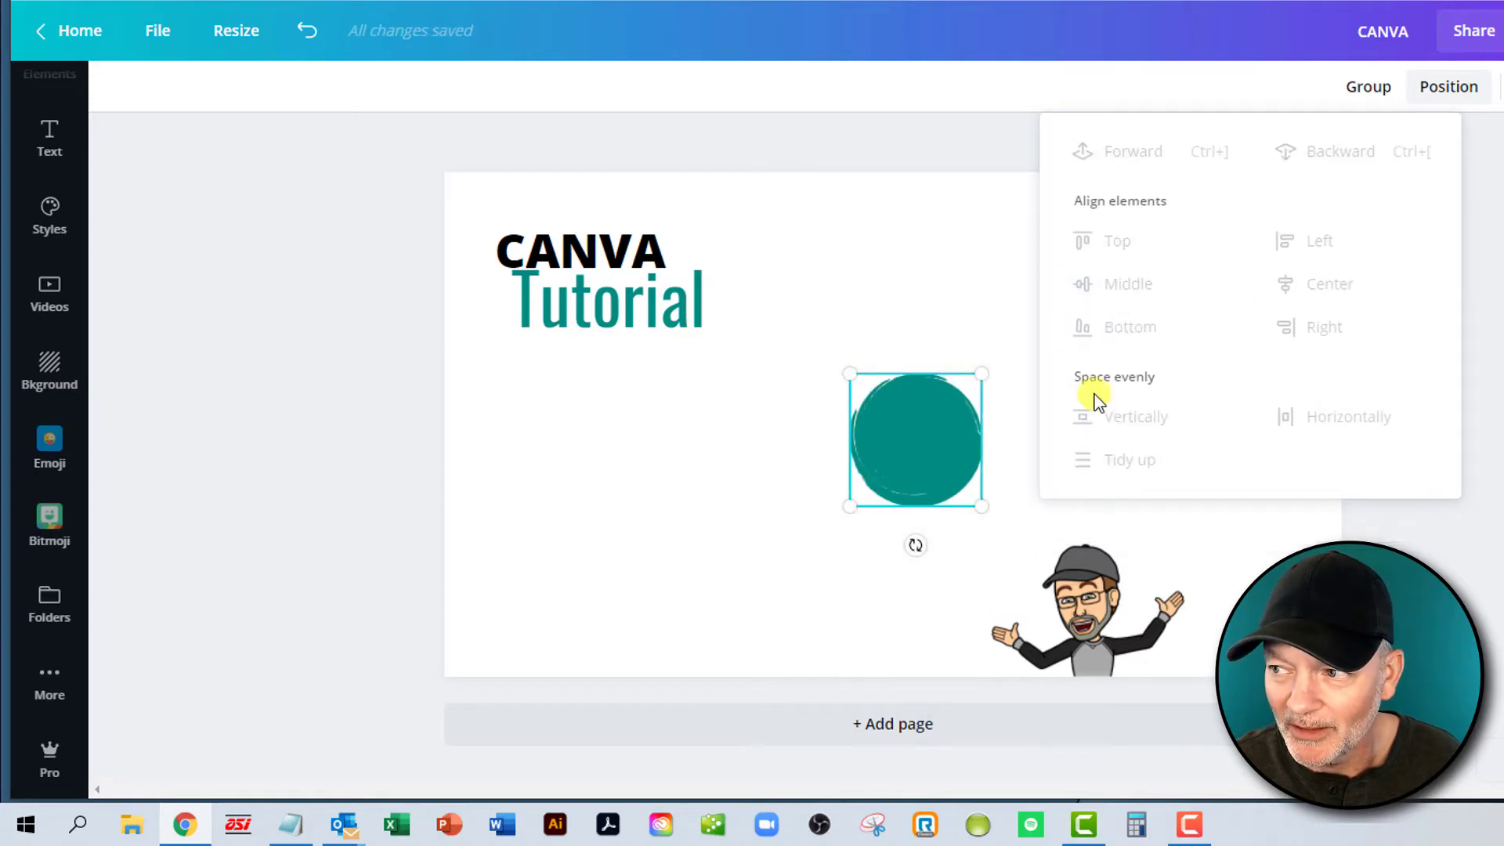
left_click(307, 31)
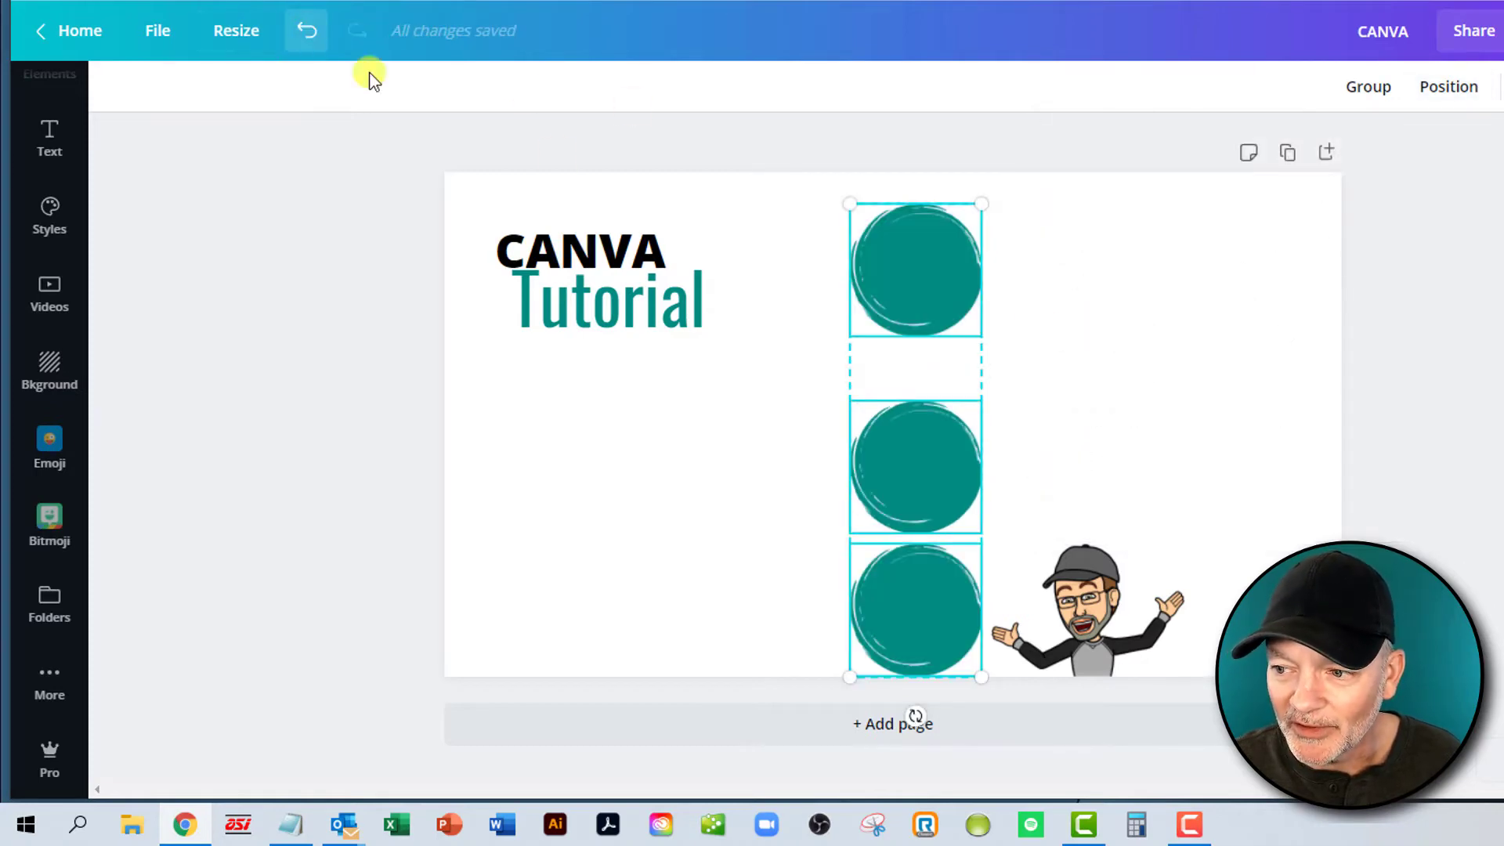
left_click(1449, 87)
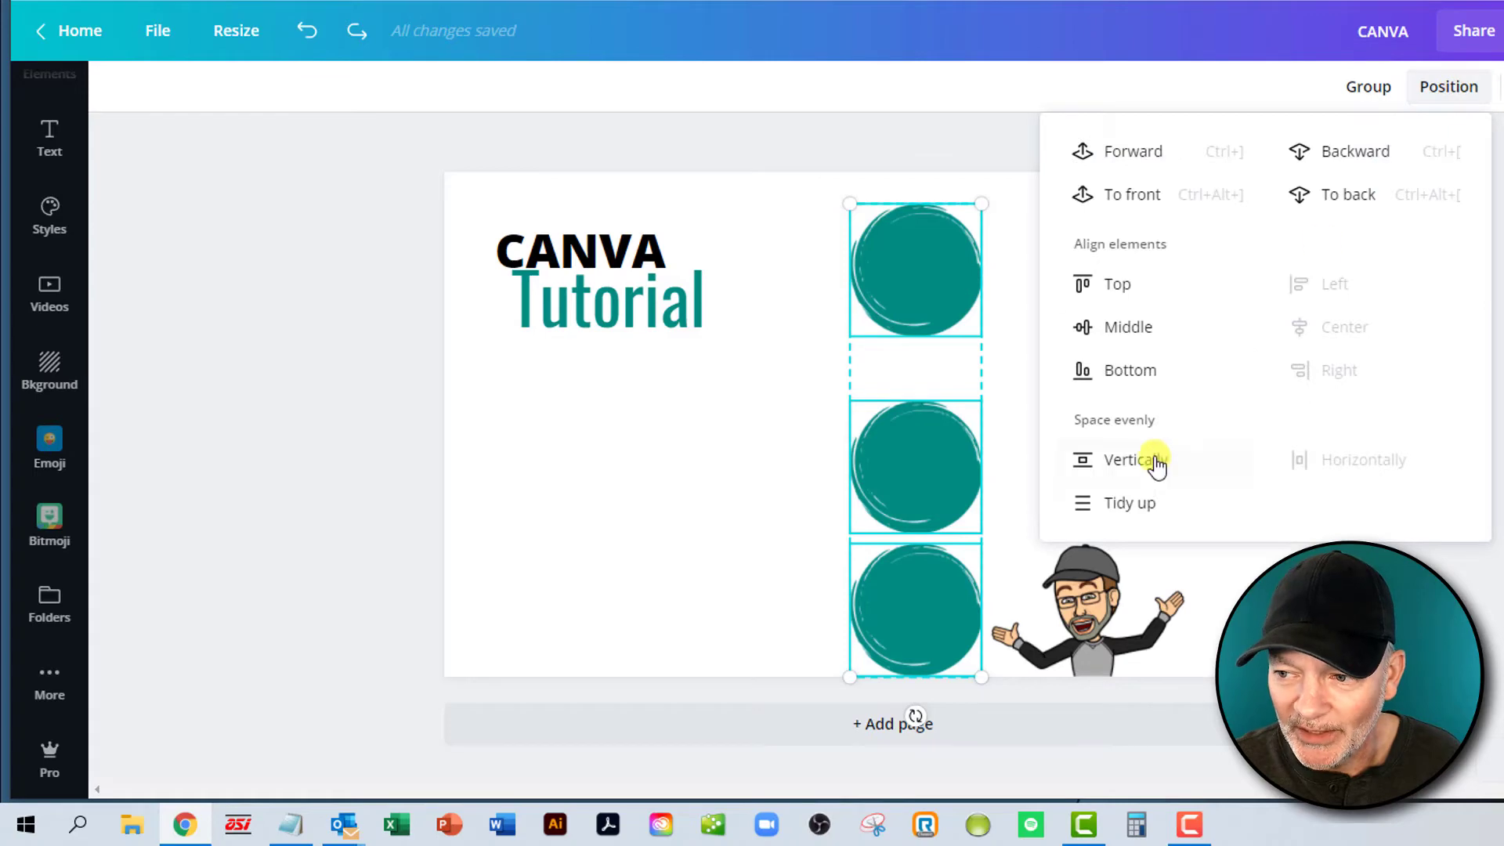
left_click(1125, 469)
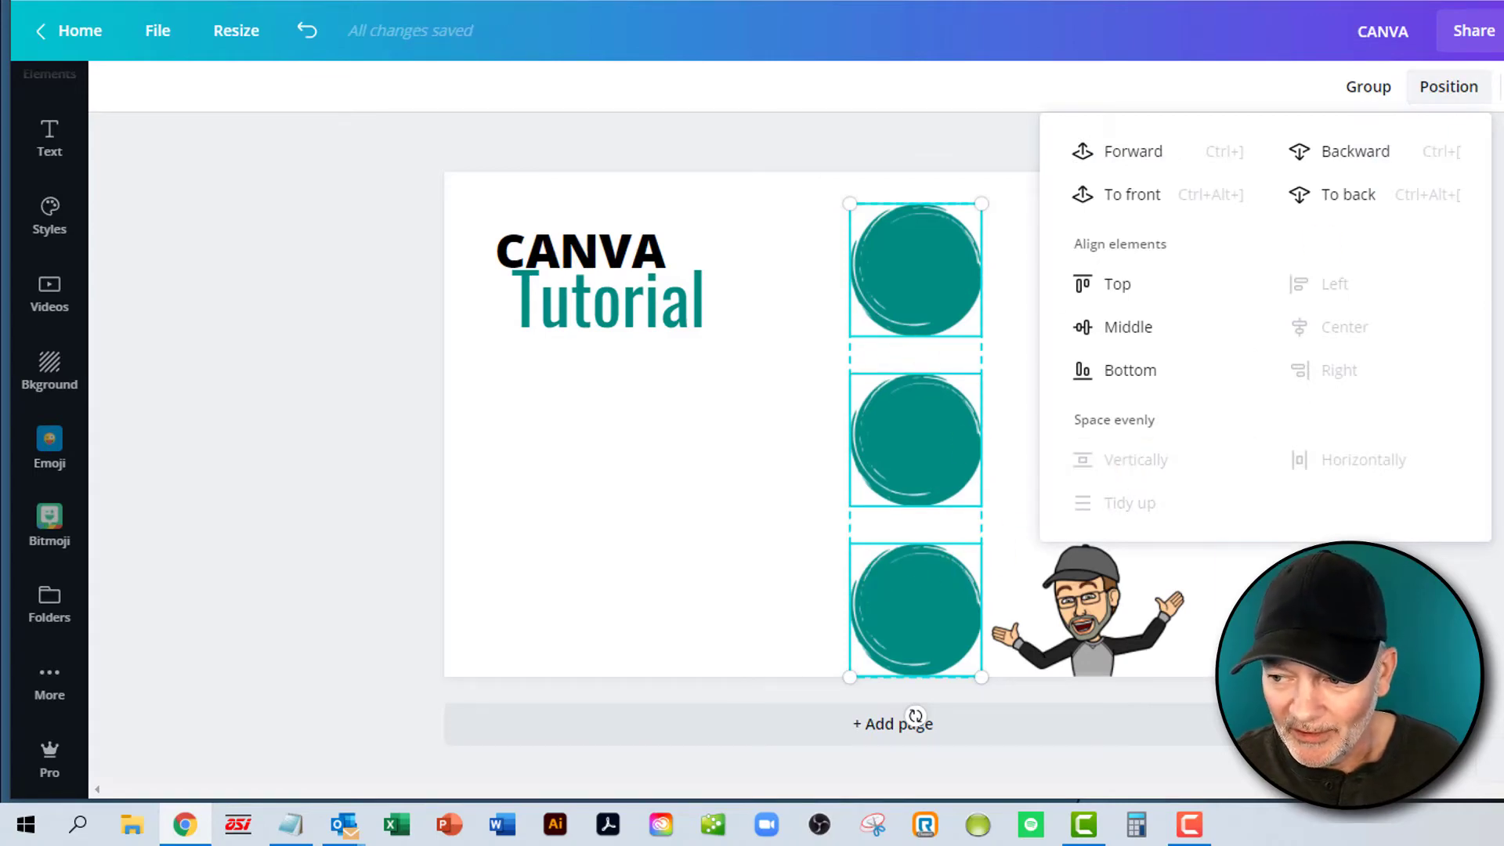
left_click(1229, 603)
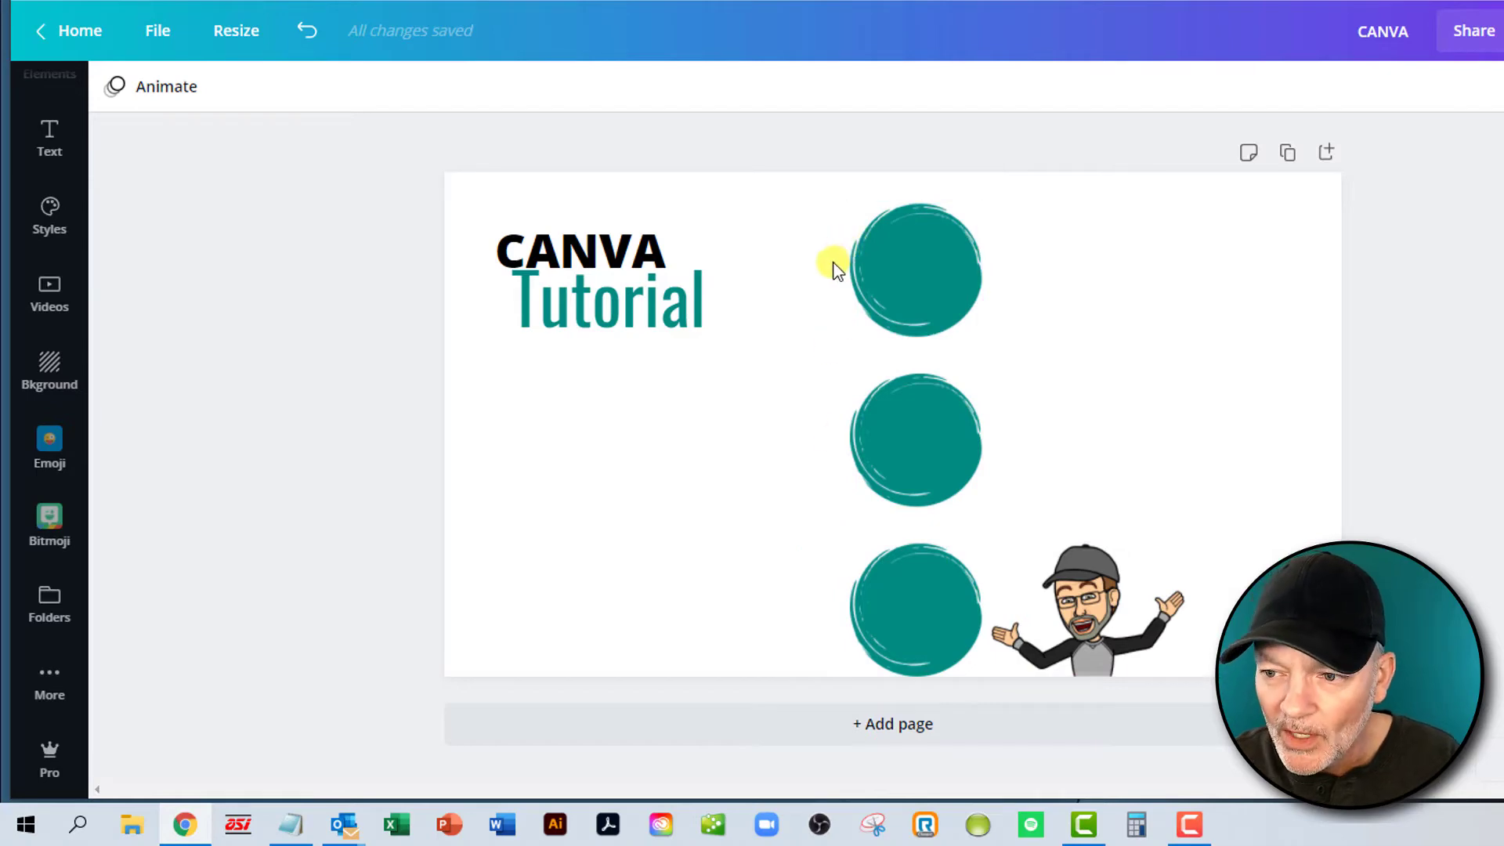
- Delete all three circles and move the Tutorial text down the page
left_click_drag(835, 271, 911, 628)
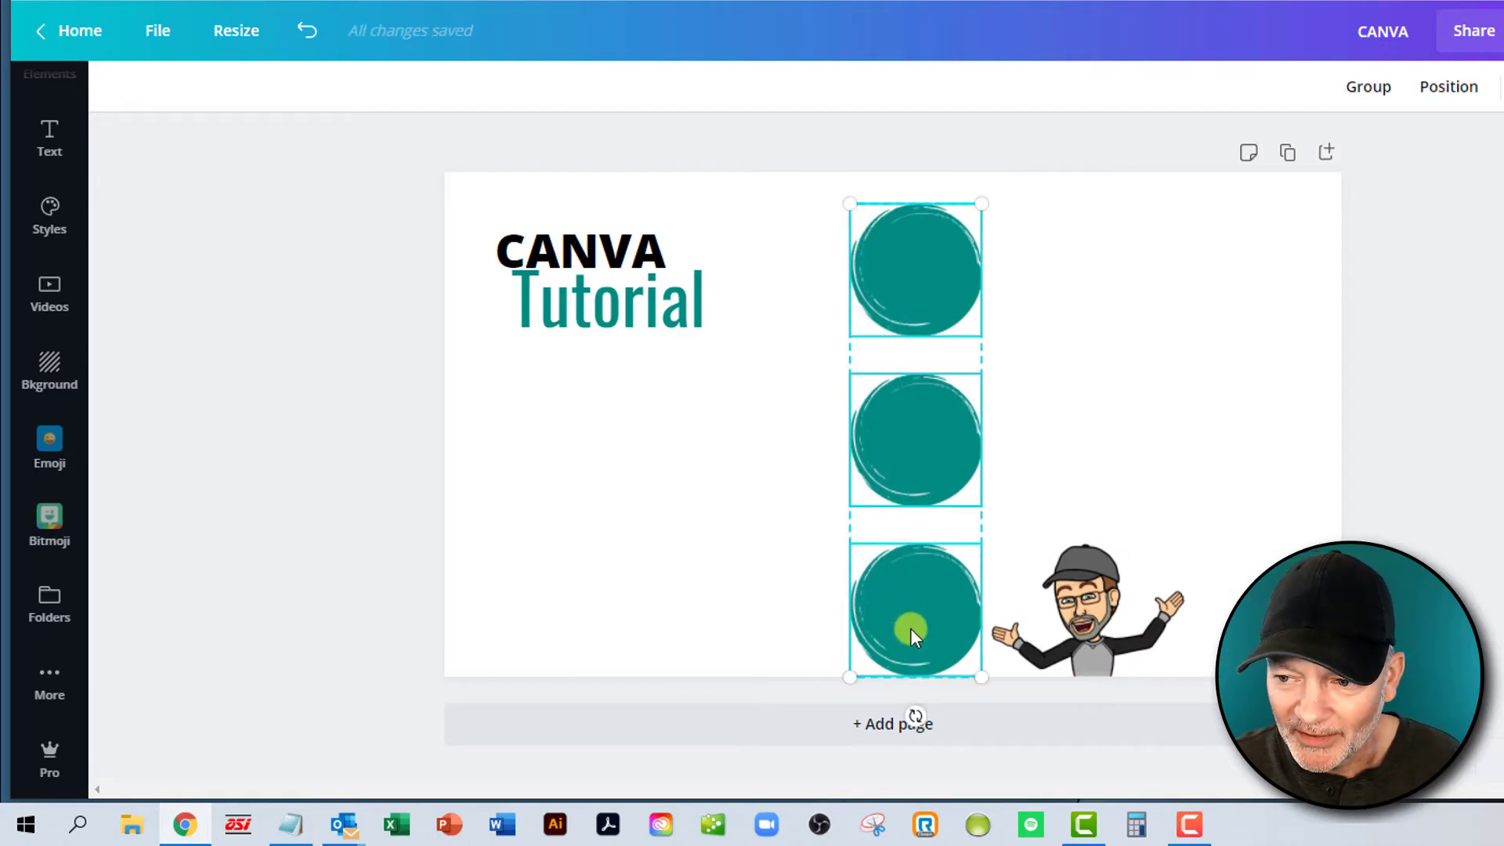
key("Delete")
left_click_drag(644, 304, 650, 419)
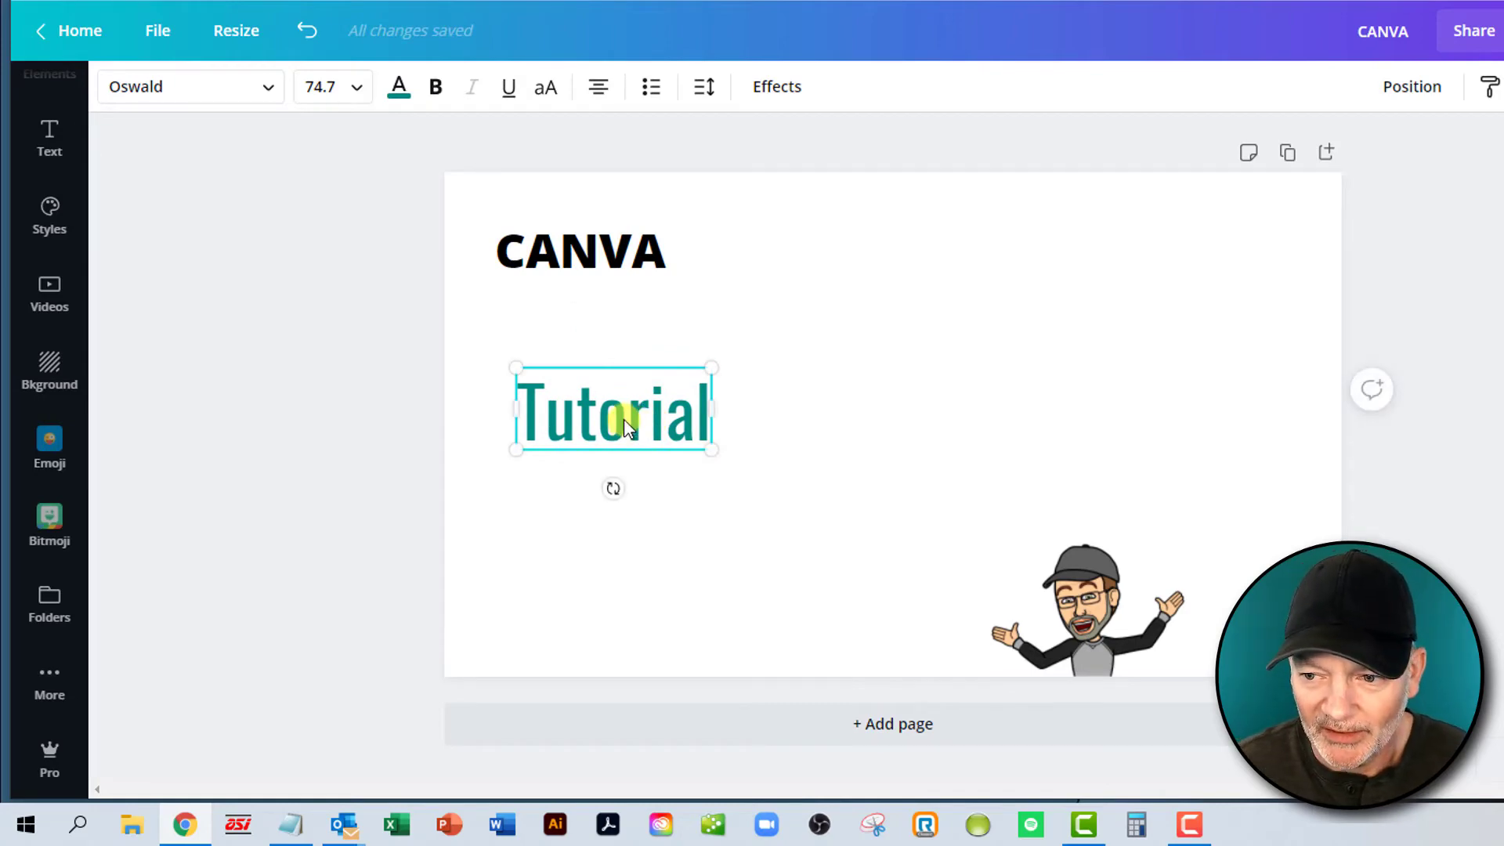
- Replace the Tutorial text with 'SOCIAL MEDIA MARKEING'
double_click(623, 420)
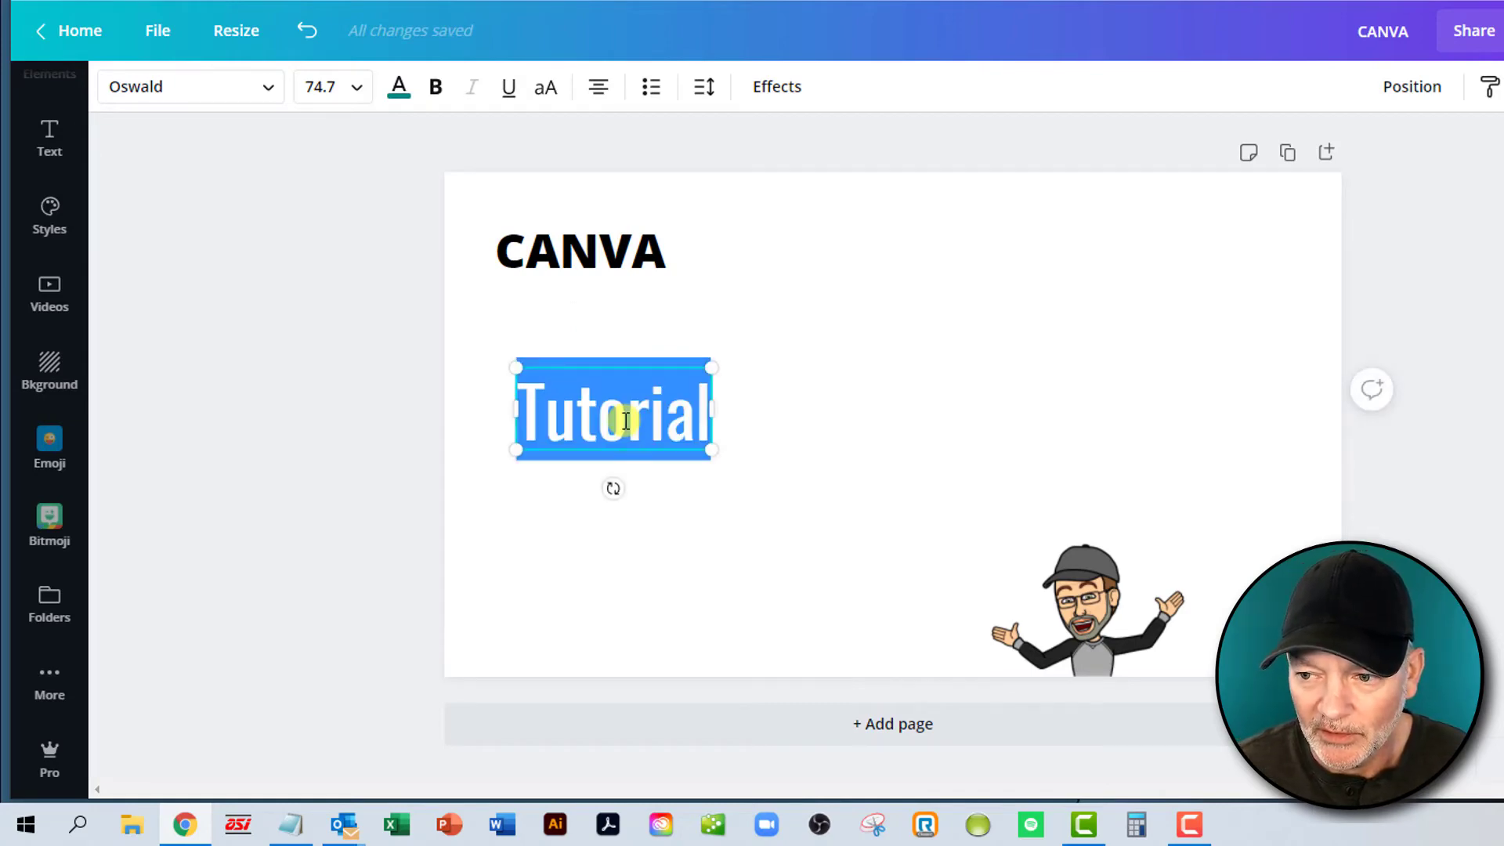
type("SOIC")
key("BackSpace")
key("BackSpace")
type("CIAL MEA")
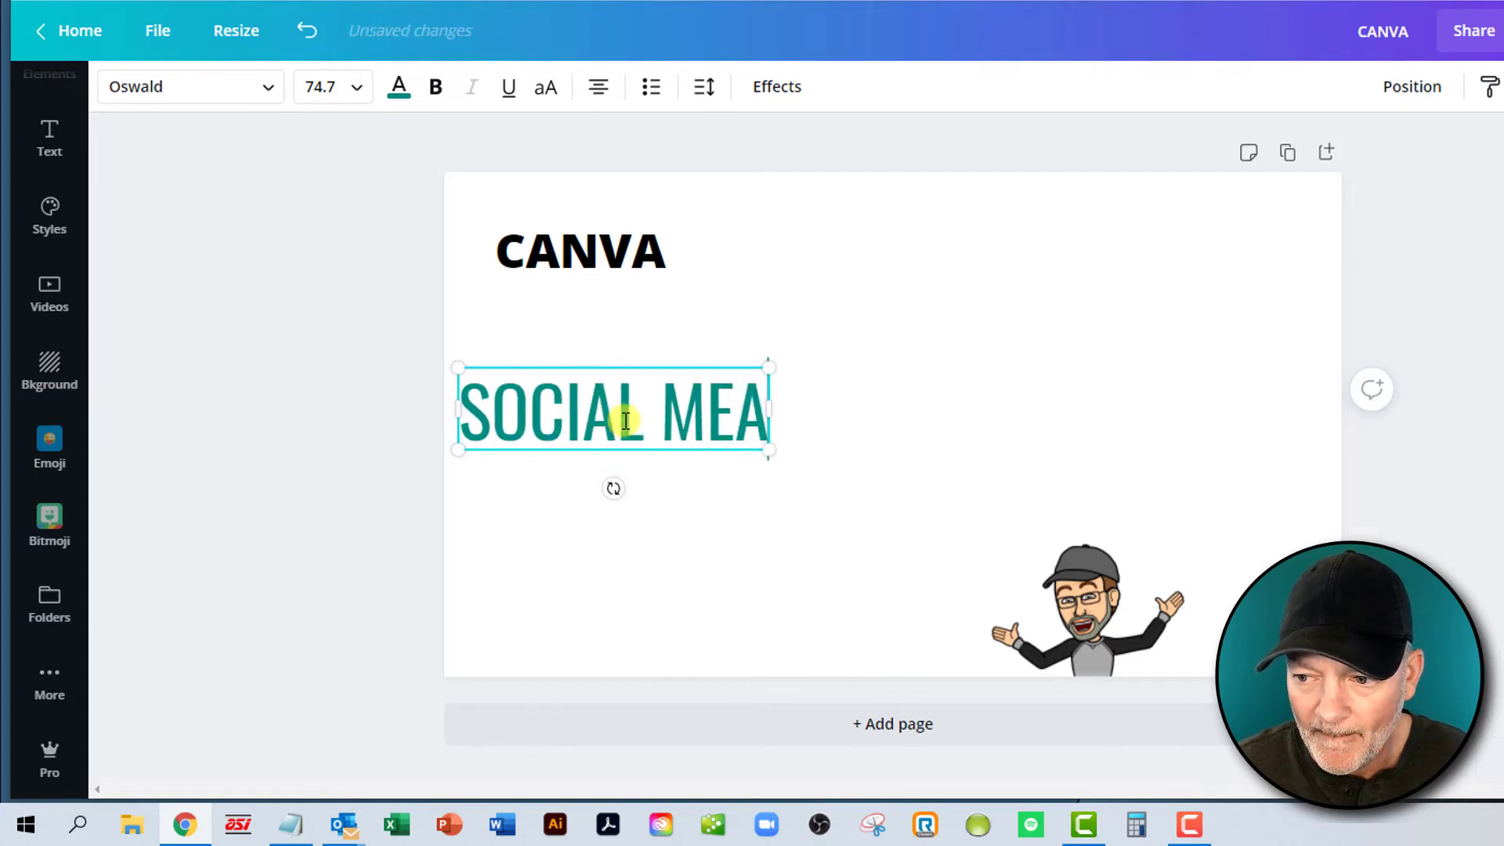
key("BackSpace")
type("DIA MA")
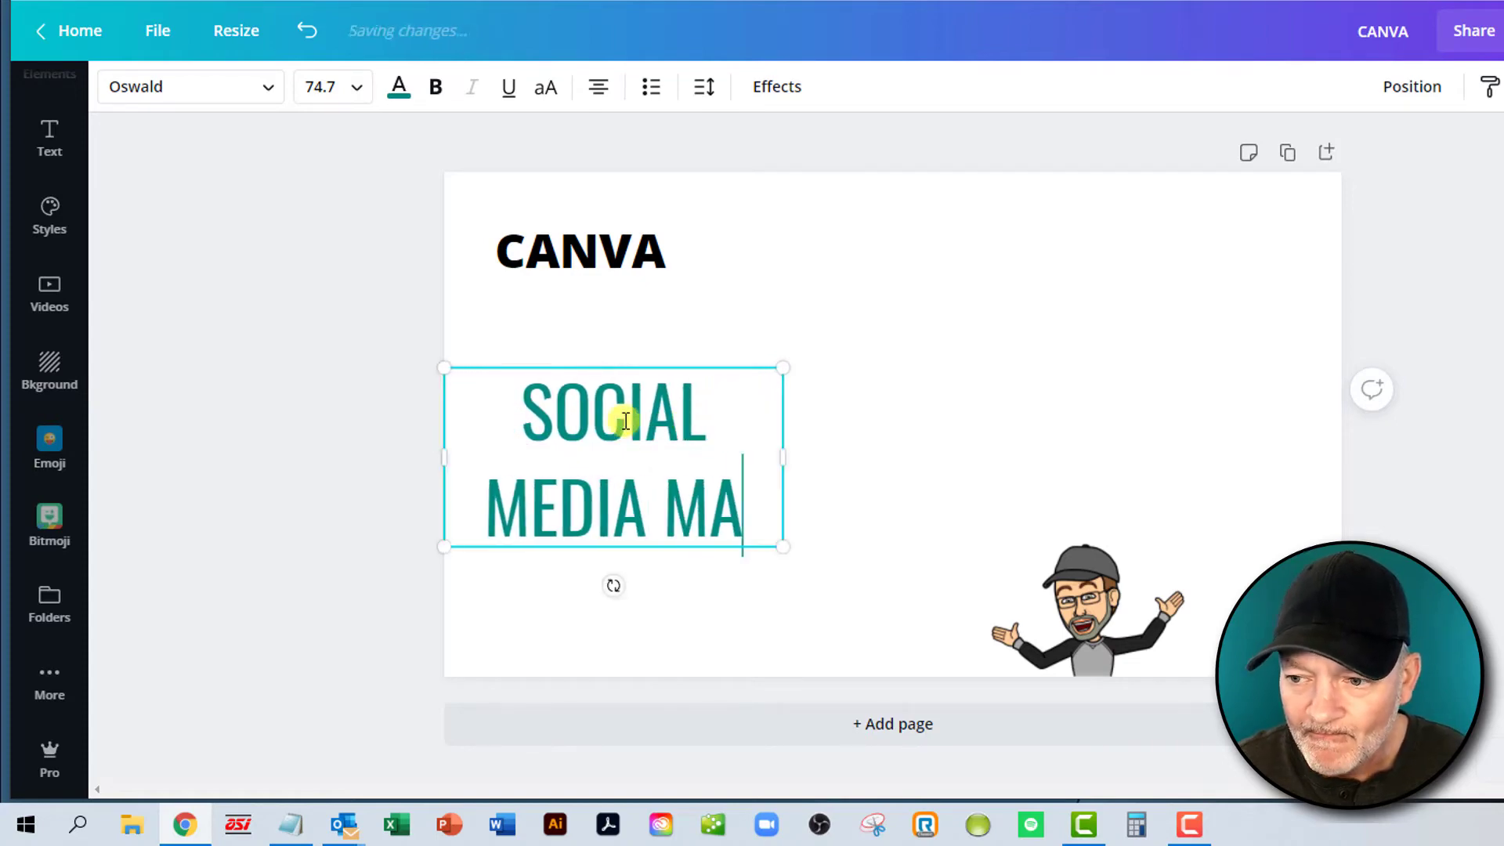
type("RKEING")
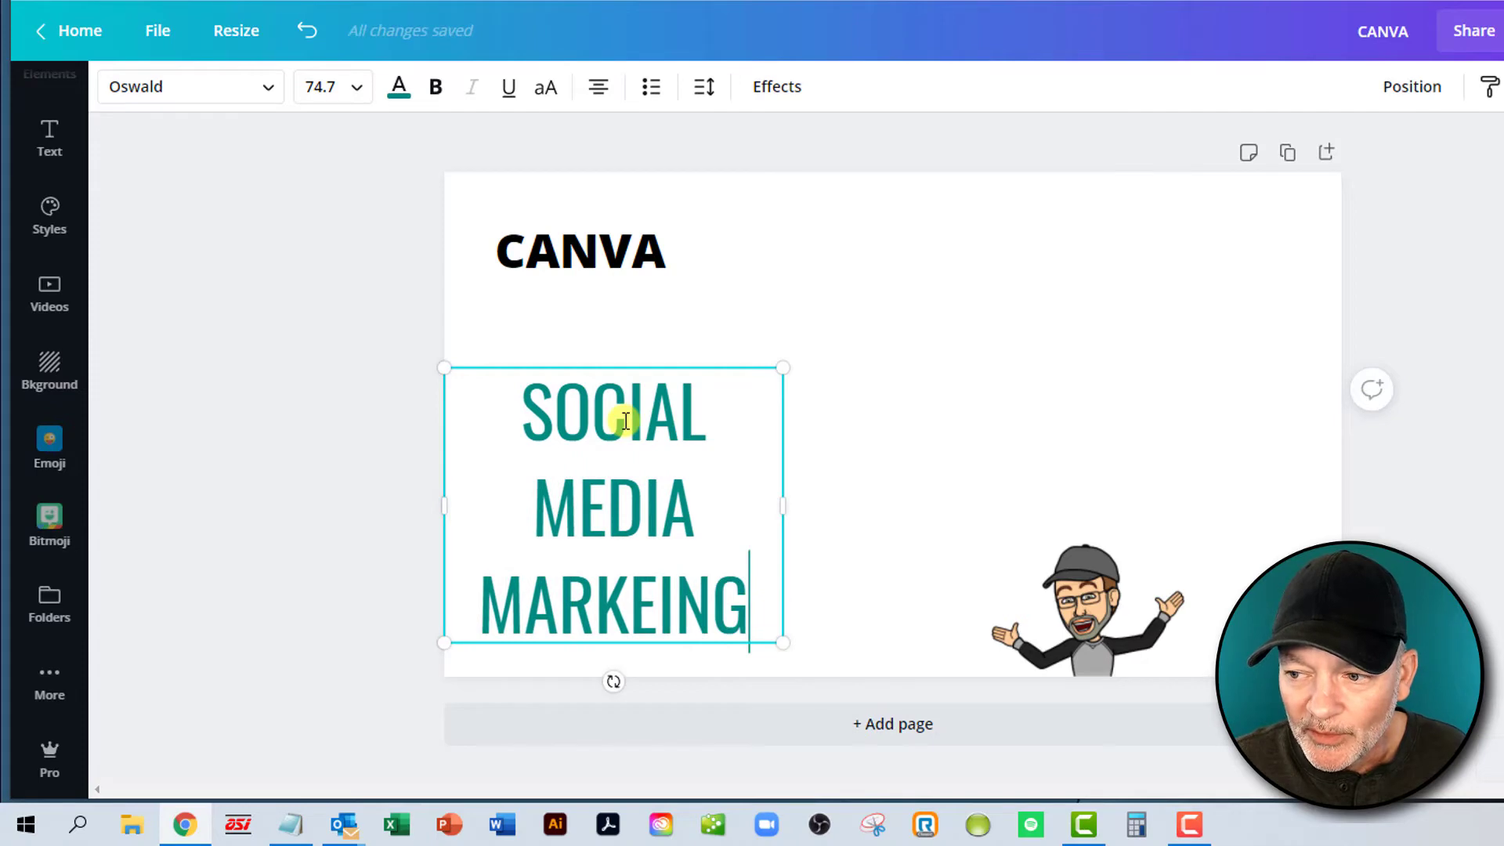
- Widen the text box so the phrase fits on one line, and centre it horizontally
left_click_drag(810, 503, 1145, 487)
left_click_drag(799, 362, 895, 340)
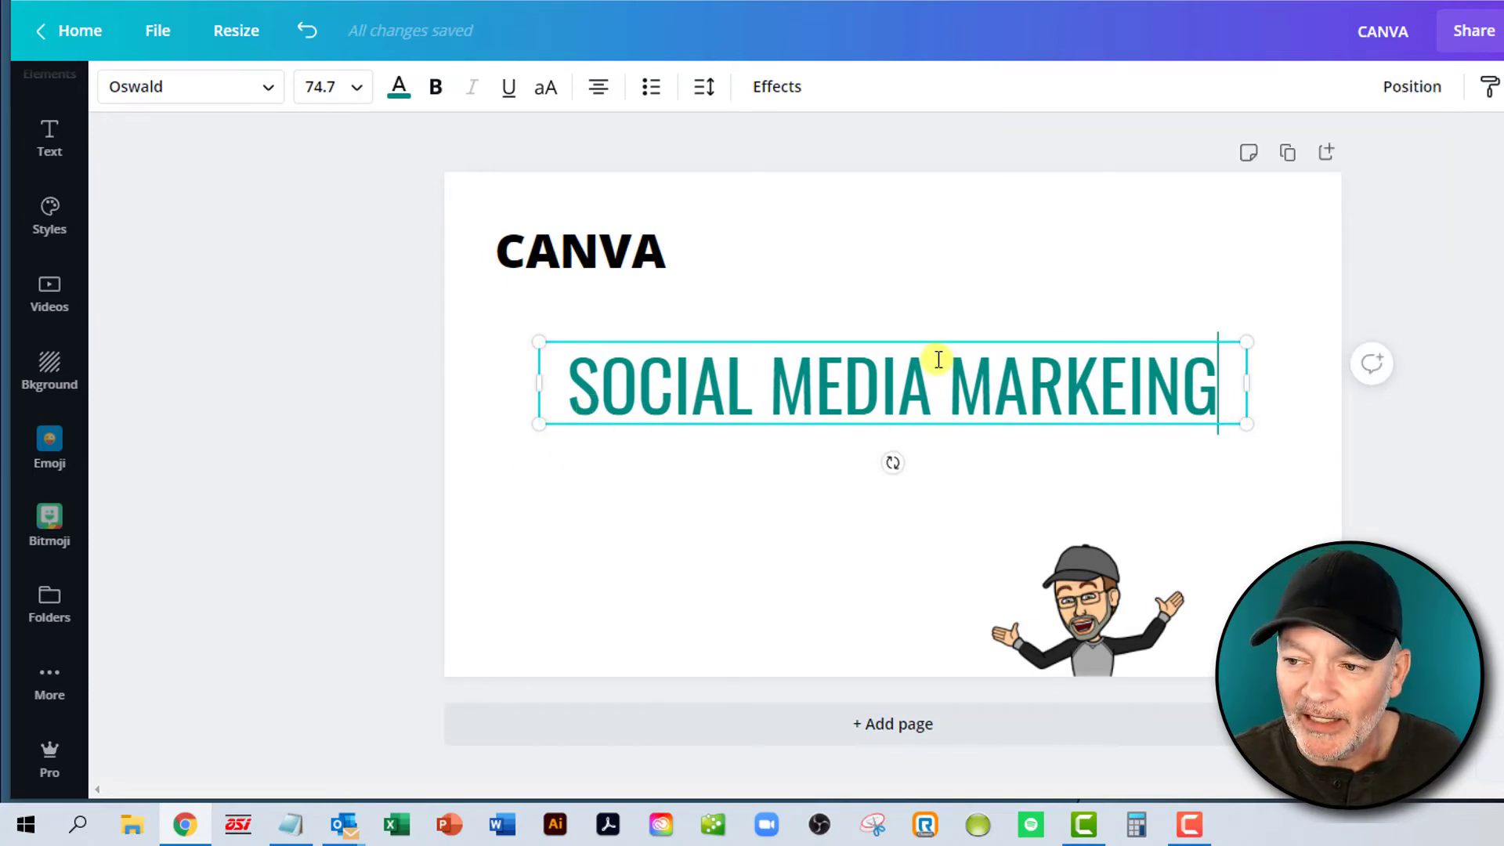
left_click_drag(934, 340, 934, 337)
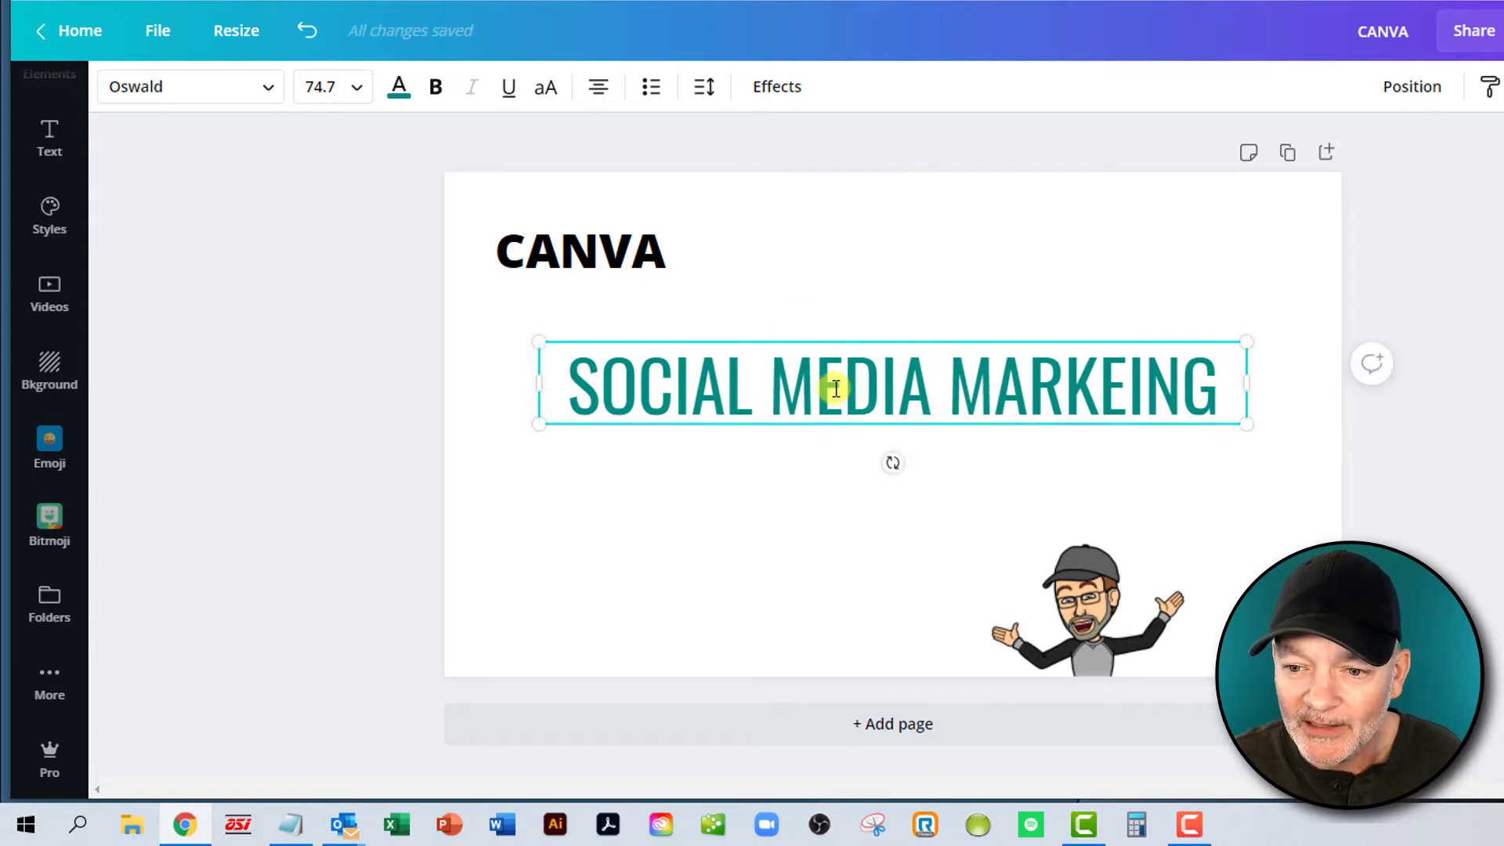
- Apply the Curve effect to the SOCIAL MEDIA MARKEING text and move it up
left_click(777, 96)
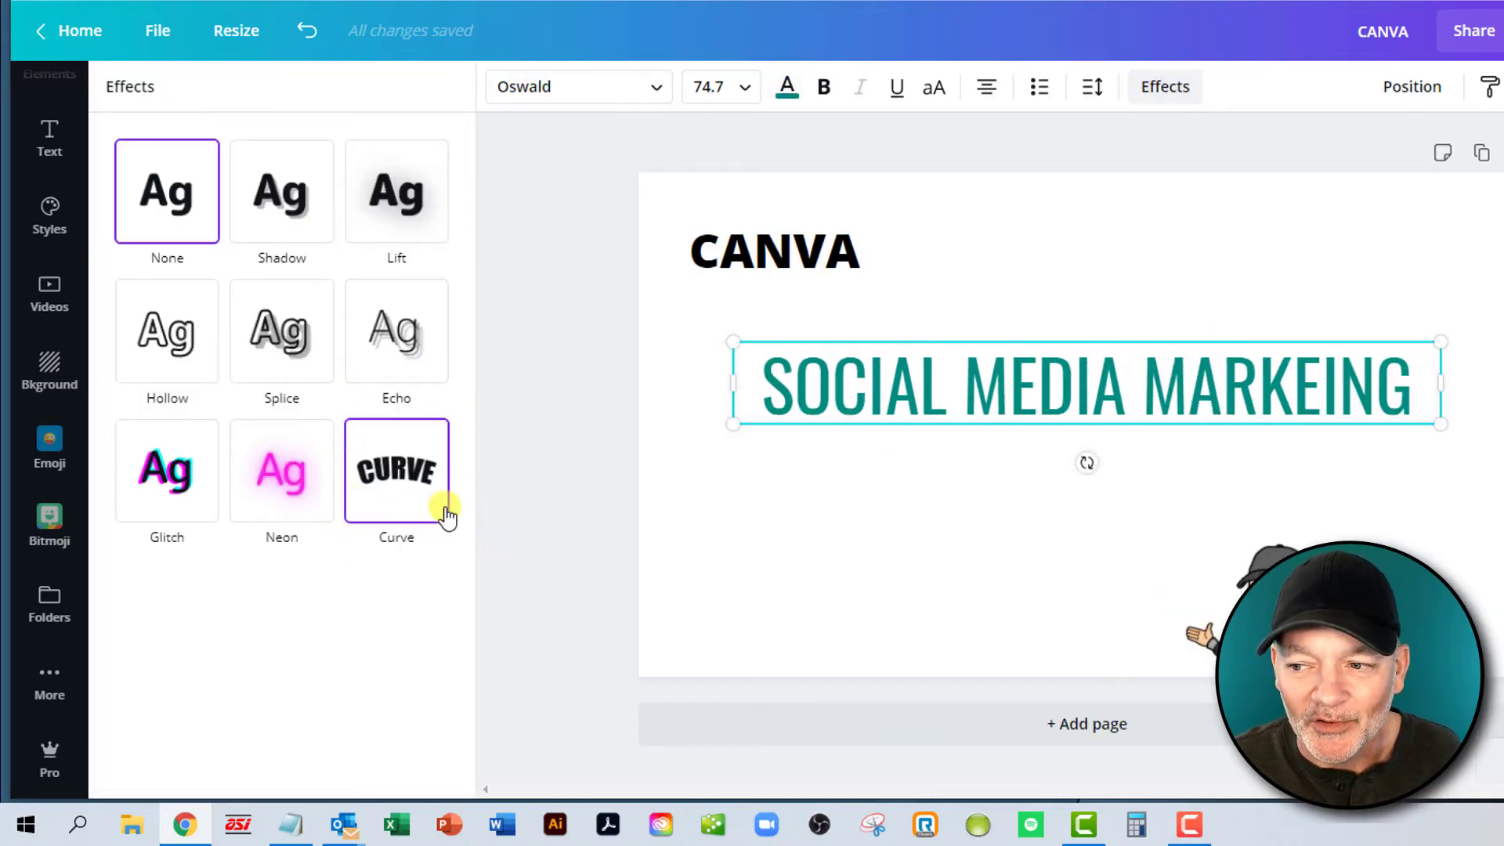
left_click(407, 484)
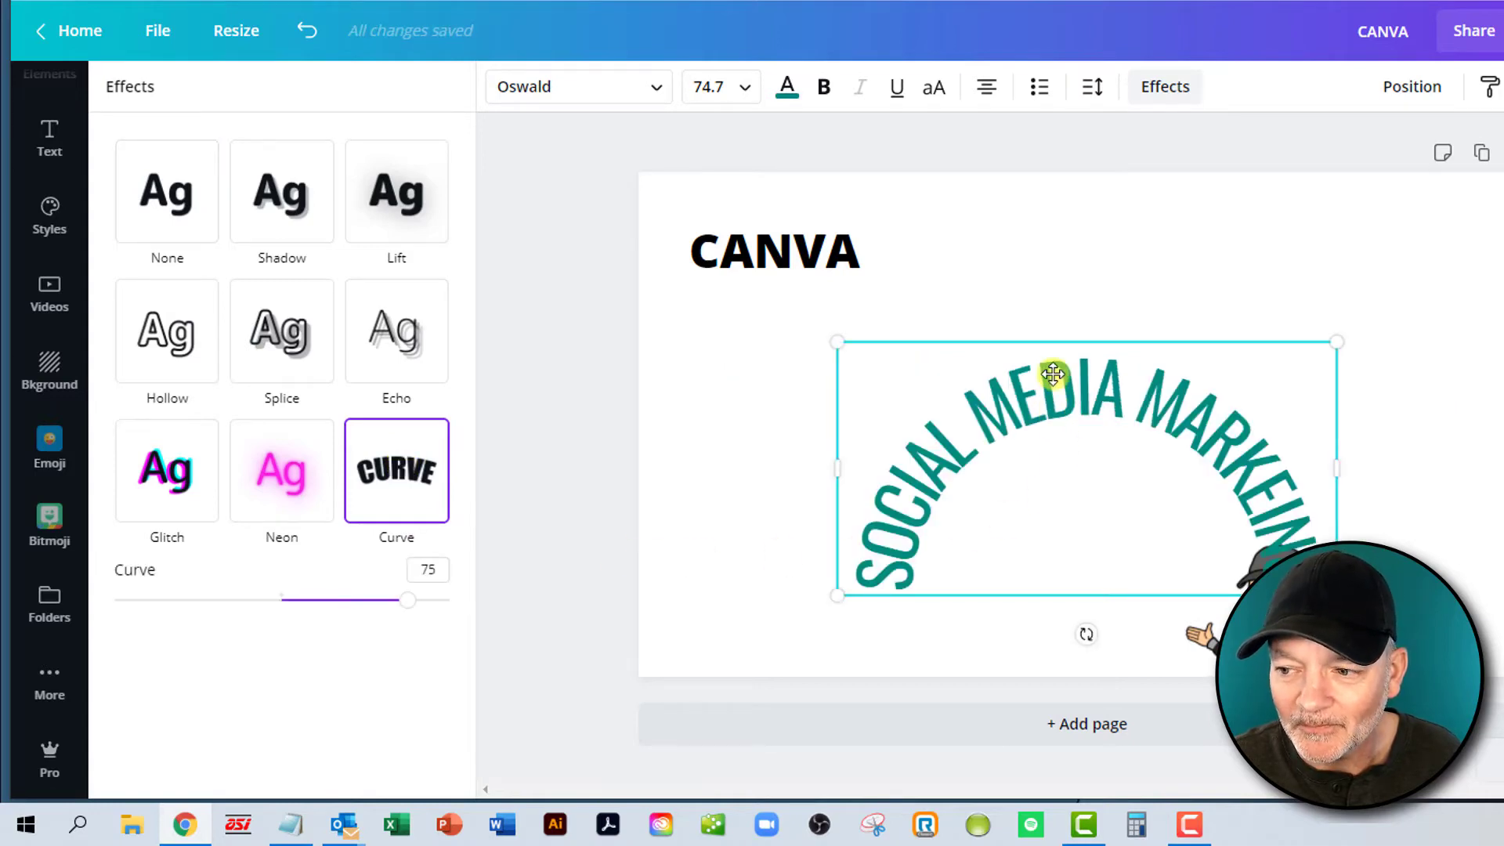
left_click_drag(1052, 374, 1051, 337)
- Move the Bitmoji figure to the page's horizontal centre
left_click(1199, 619)
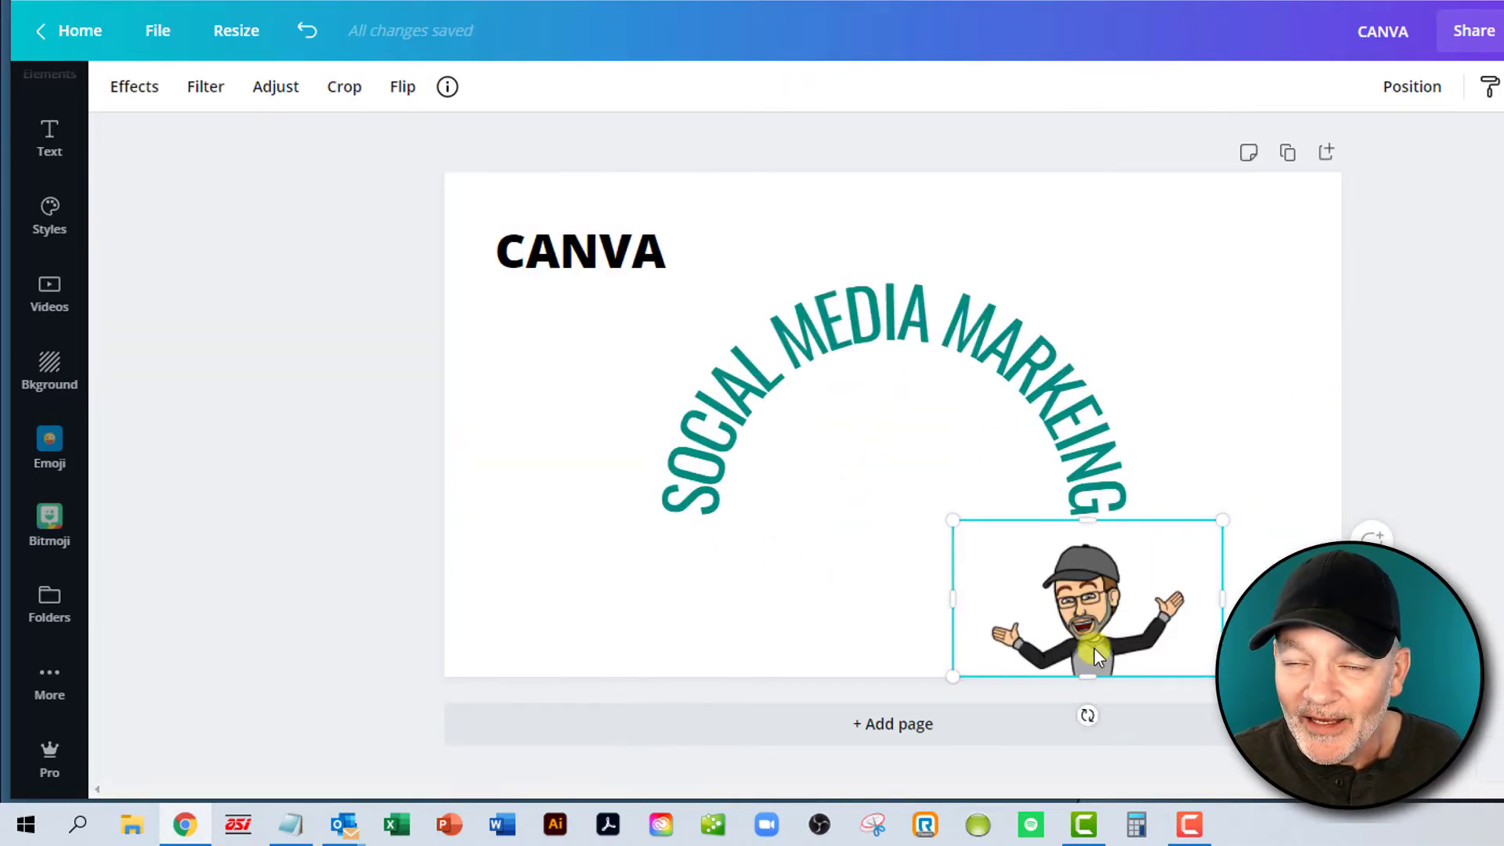
left_click(624, 618)
left_click_drag(1129, 655, 880, 643)
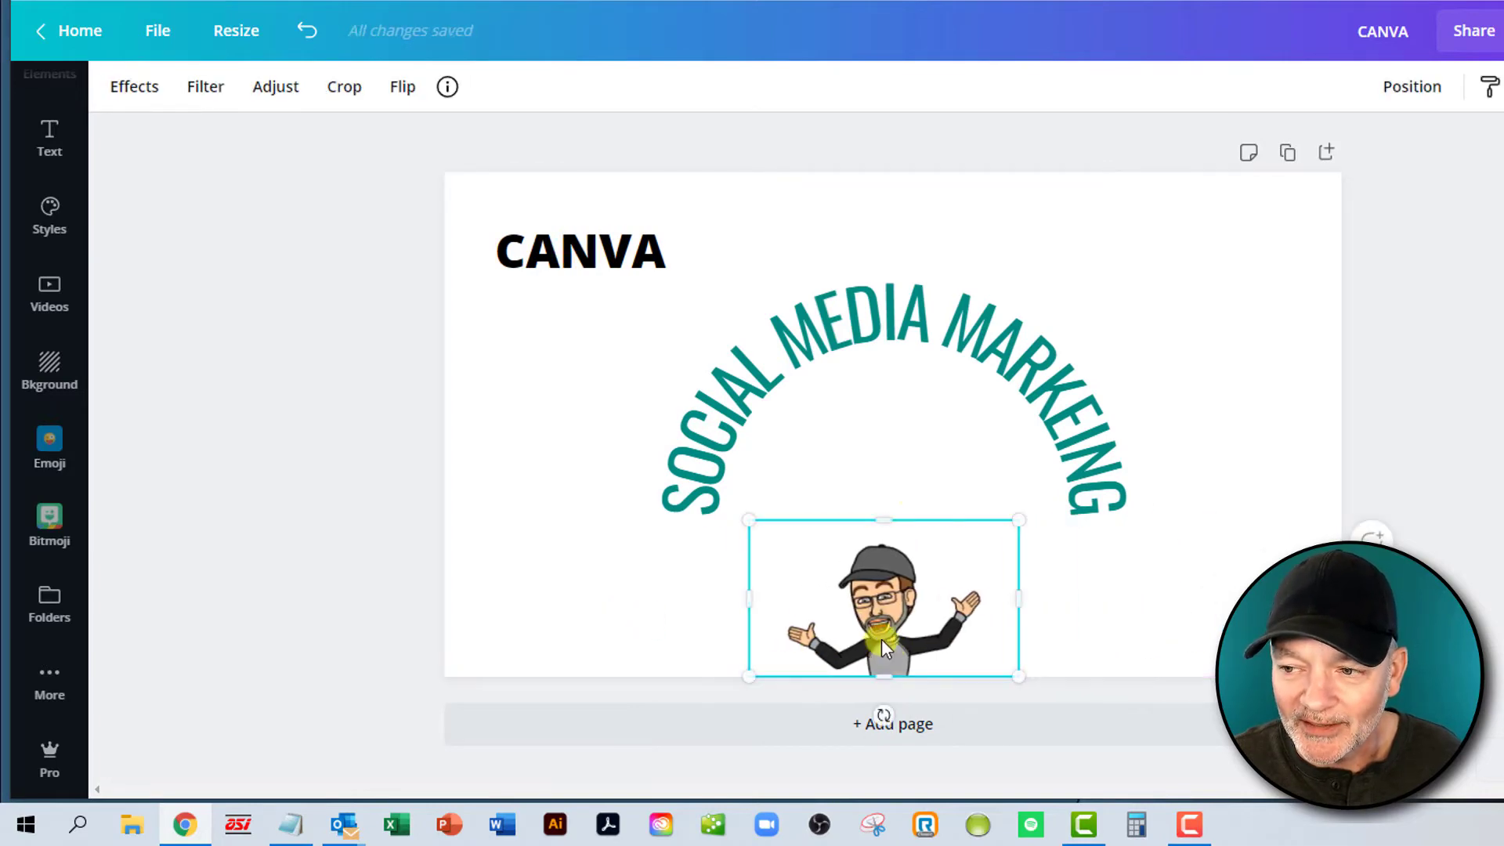
- Centre the curved text above the Bitmoji and reduce its curve to 46
left_click(915, 316)
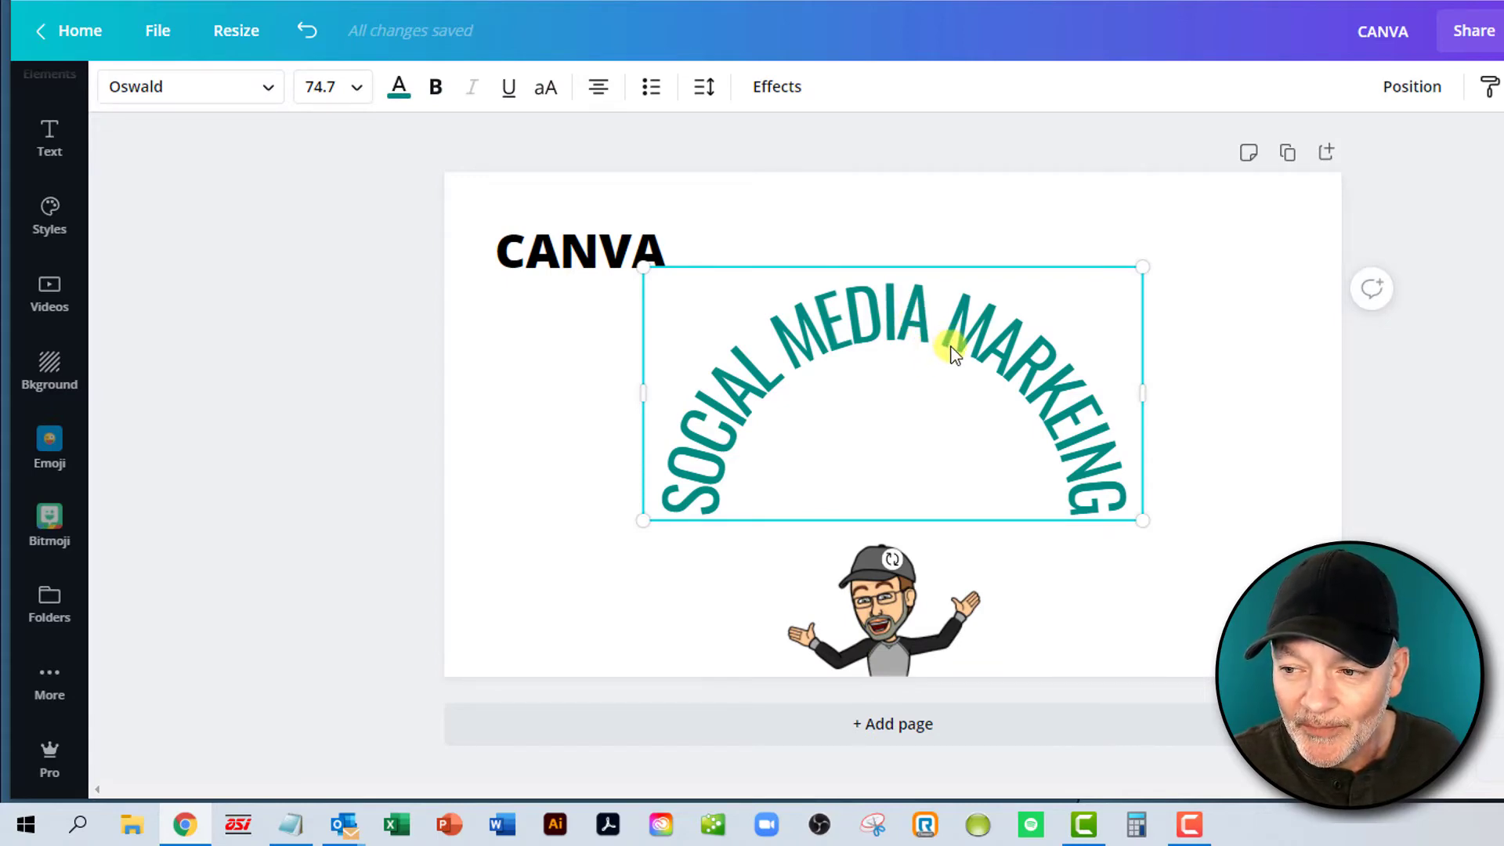
left_click_drag(956, 346, 946, 365)
left_click(777, 87)
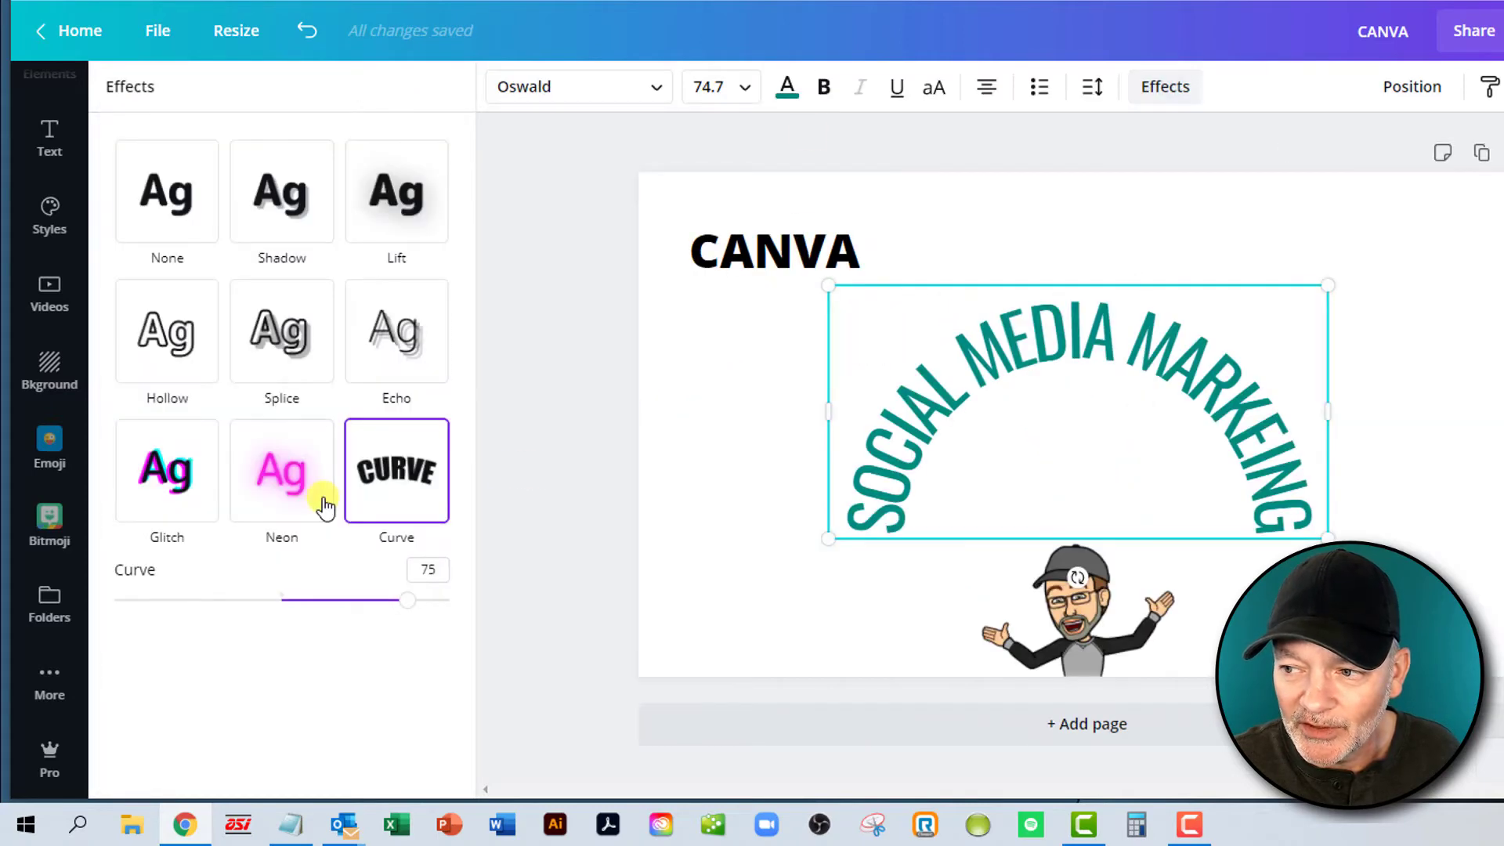
left_click_drag(407, 611, 362, 604)
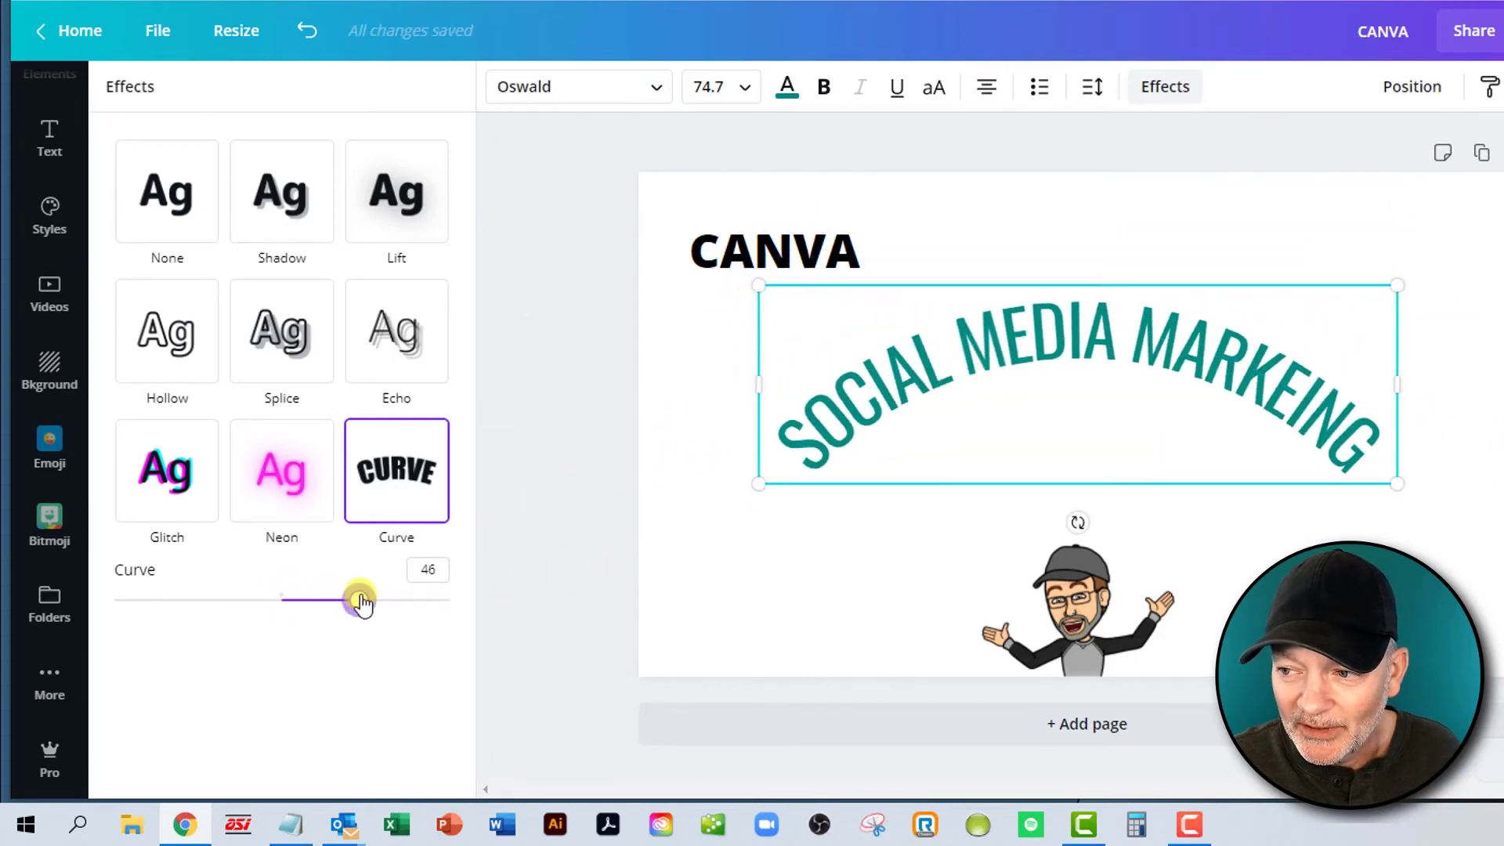
- Shrink the curved text, shift it left, and place a duplicate to its right
left_click_drag(1001, 381, 886, 344)
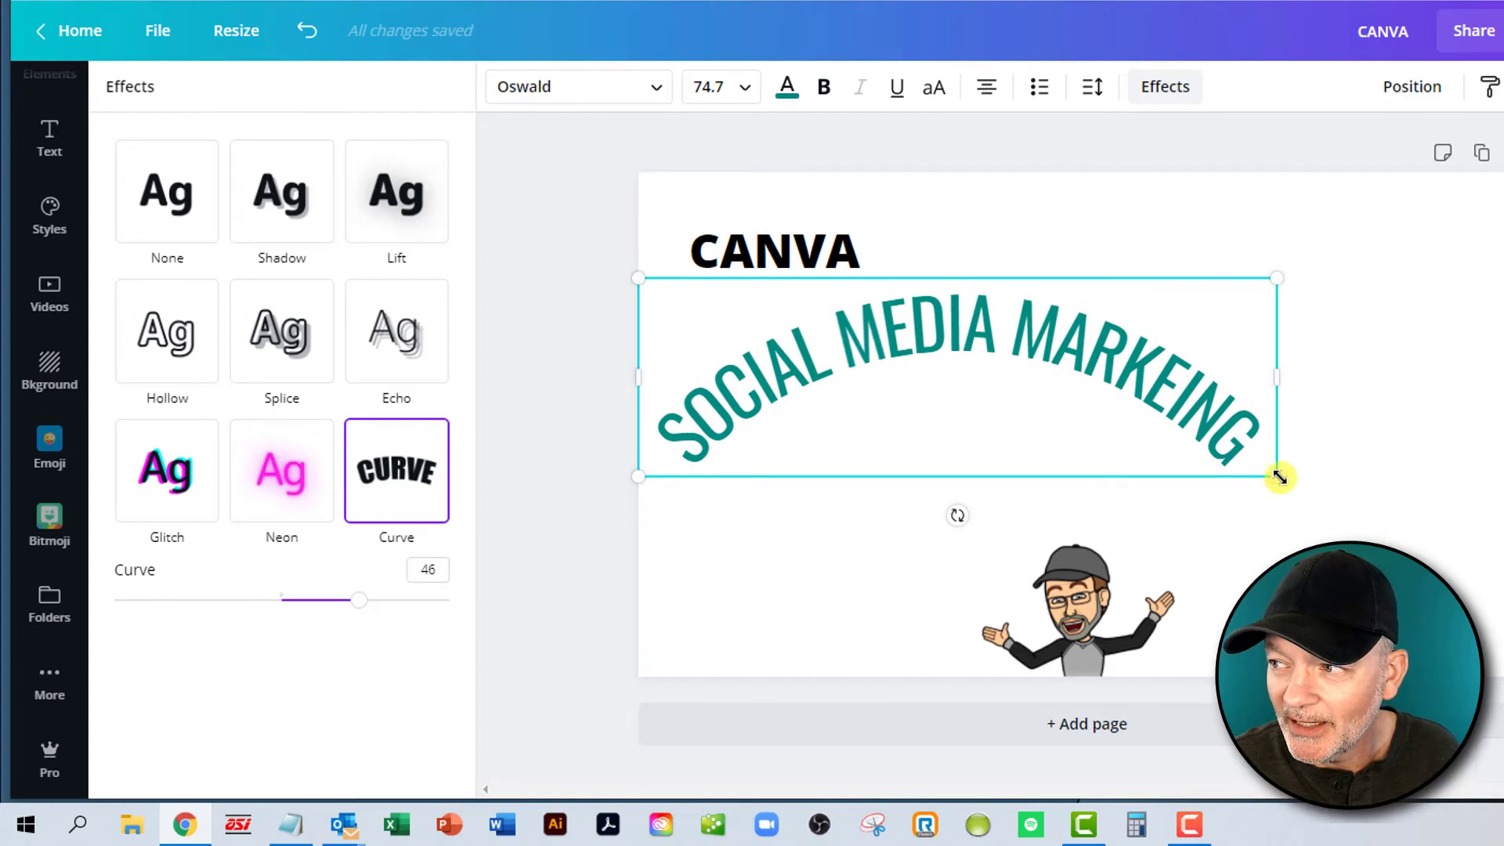
left_click_drag(1189, 472, 1079, 415)
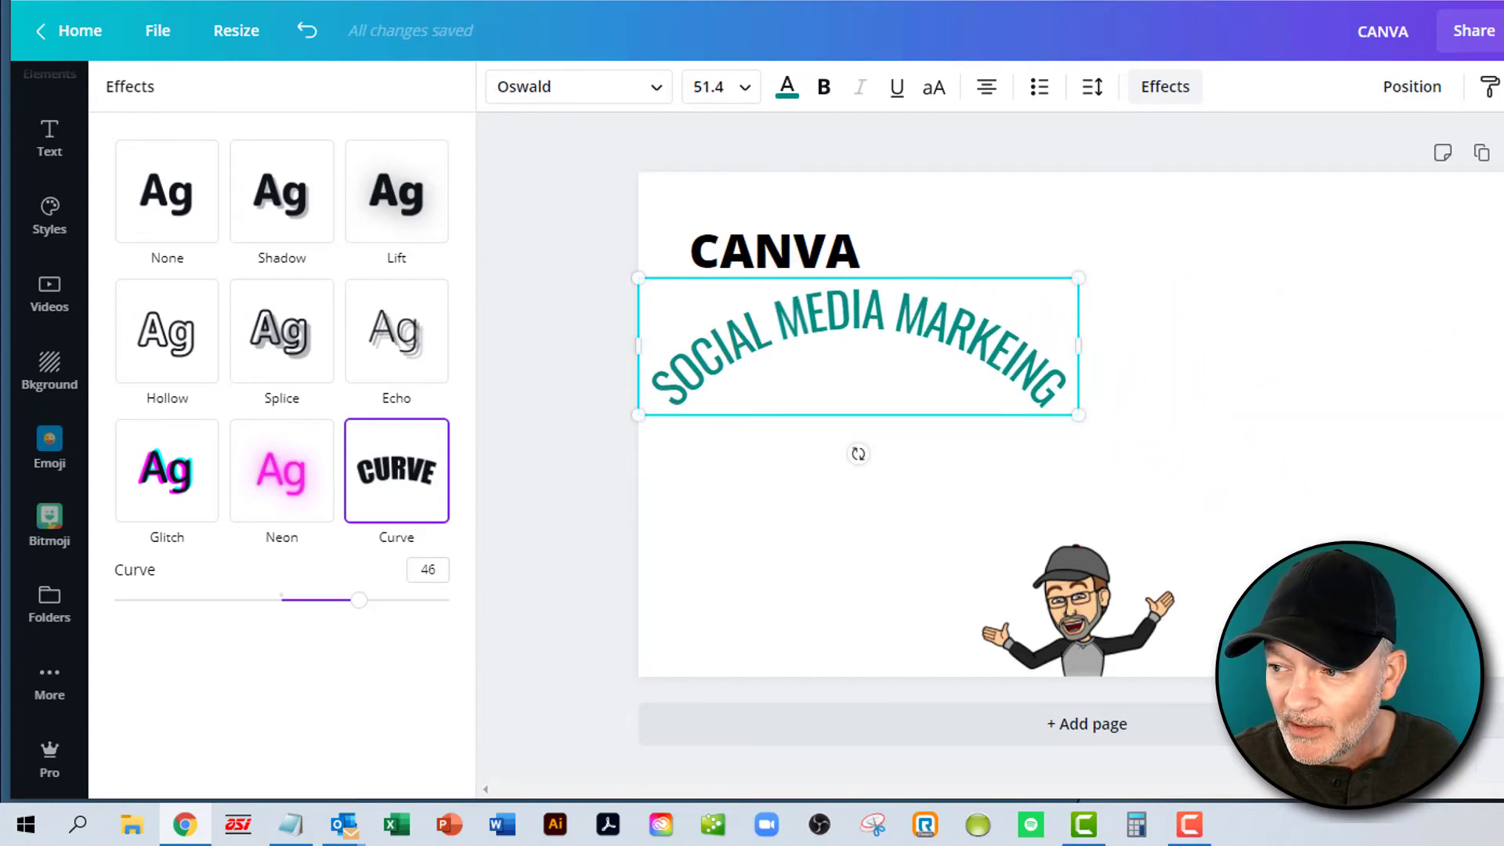
key("ctrl+d")
left_click_drag(1084, 336, 1363, 329)
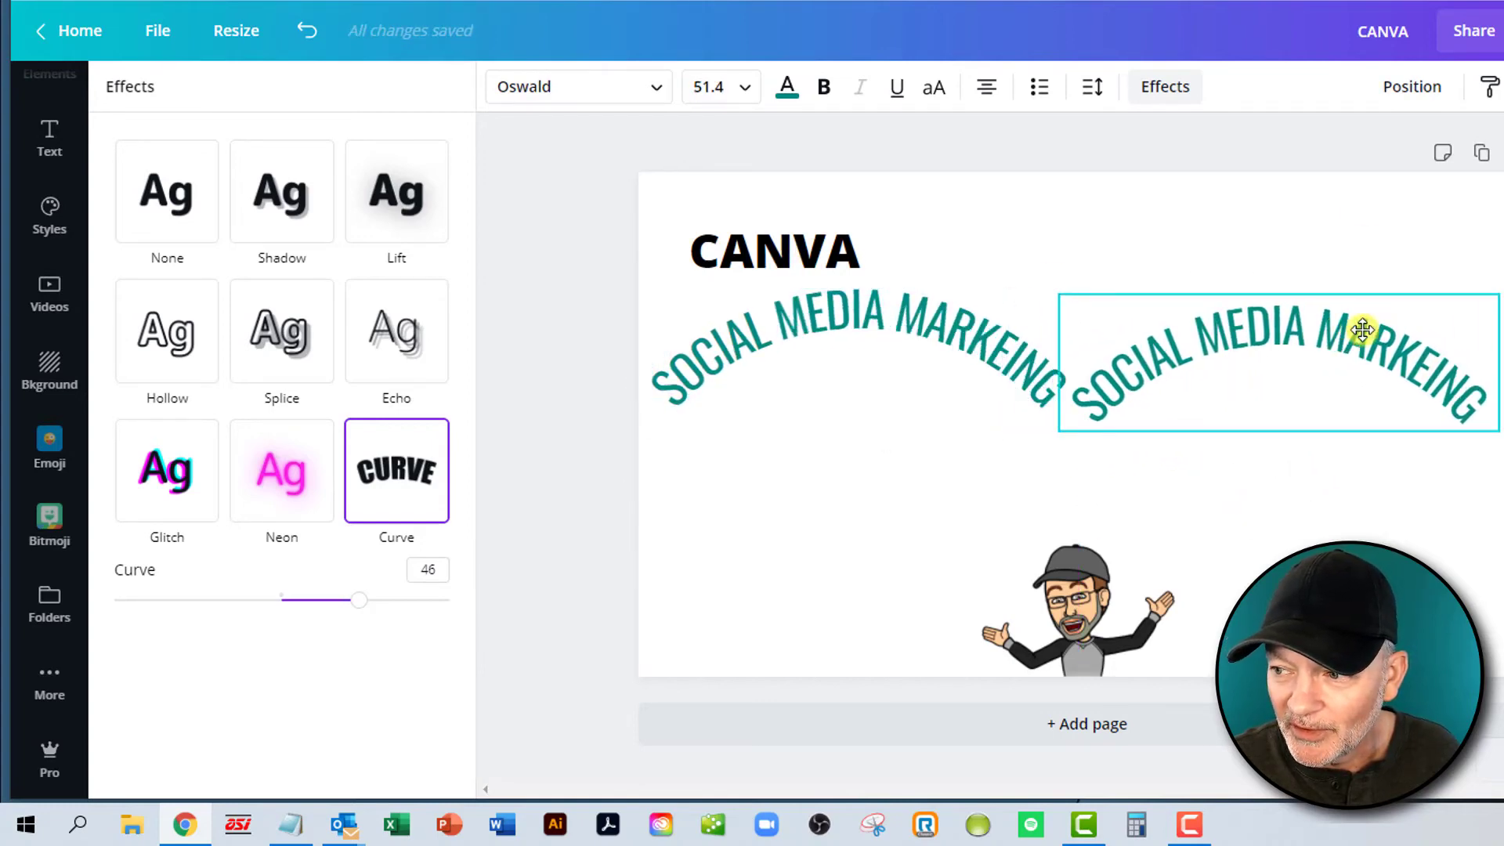
- Set the copy's curve to -44 and place it lower right to form a wave
left_click_drag(364, 605, 218, 573)
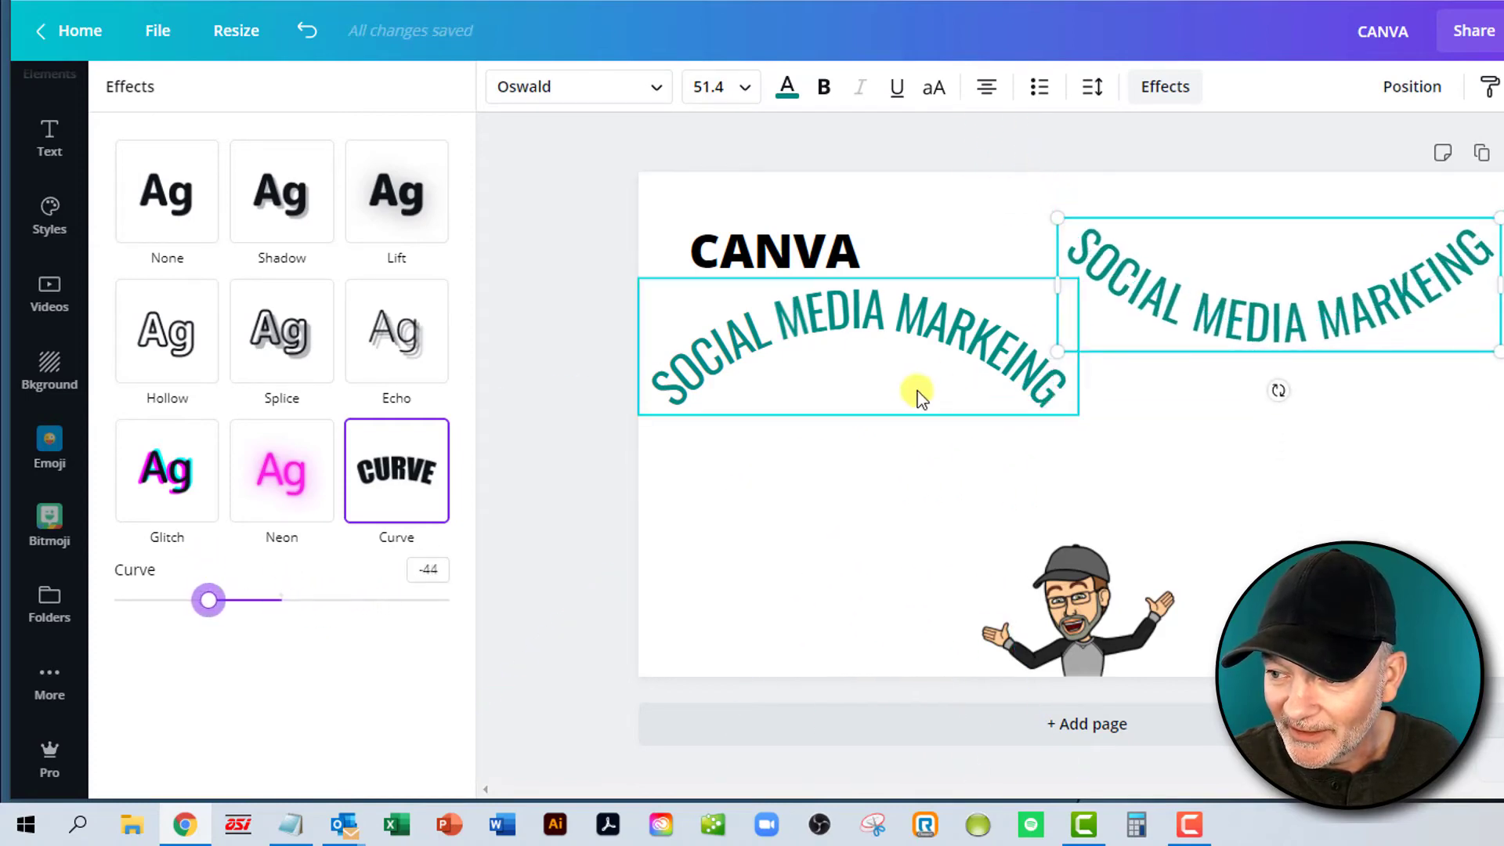
left_click_drag(1269, 319, 1236, 484)
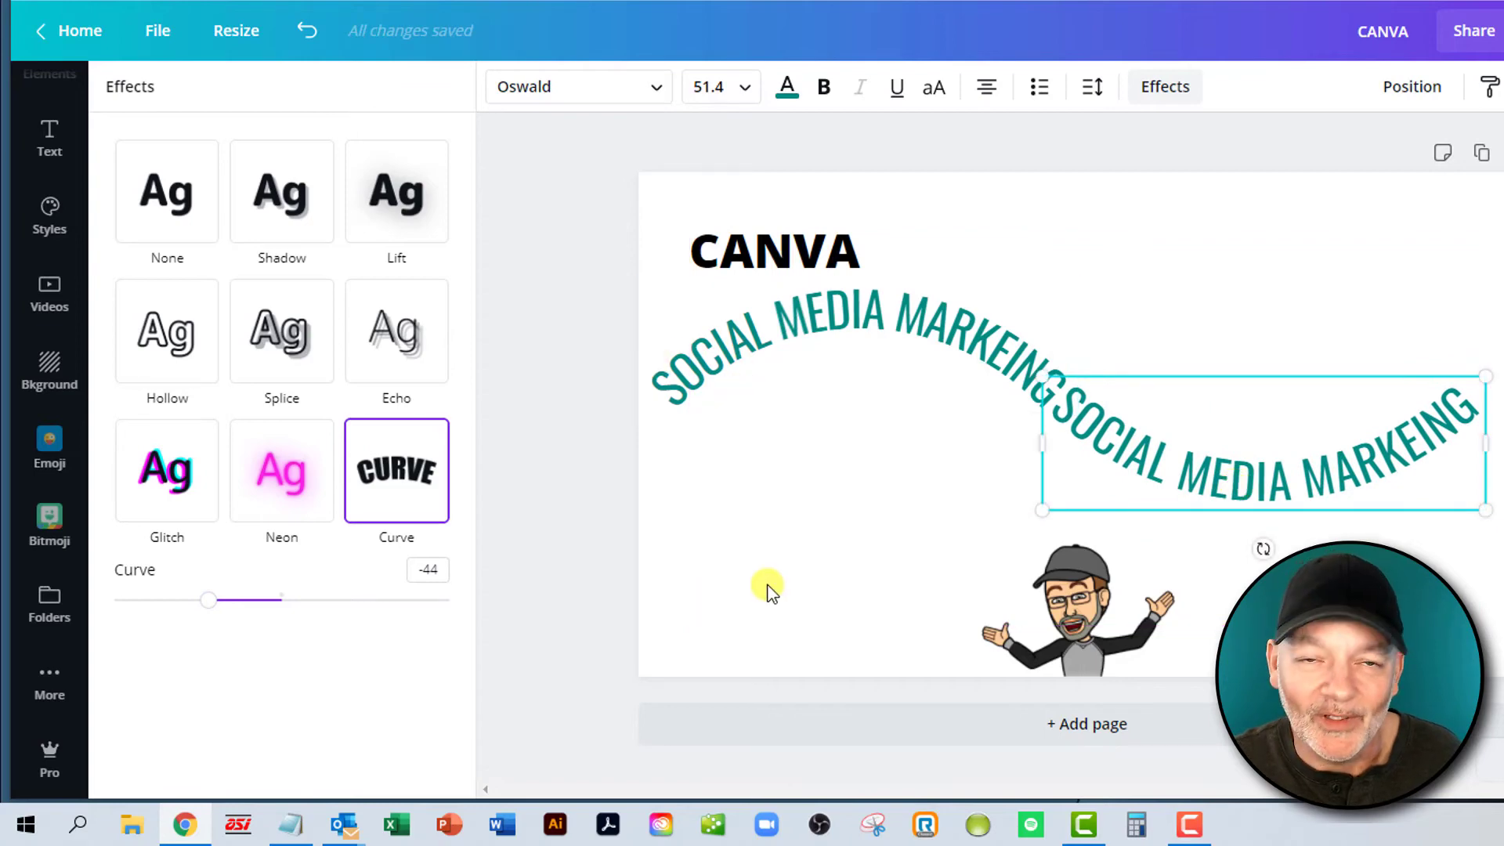
key("Escape")
left_click(1480, 597)
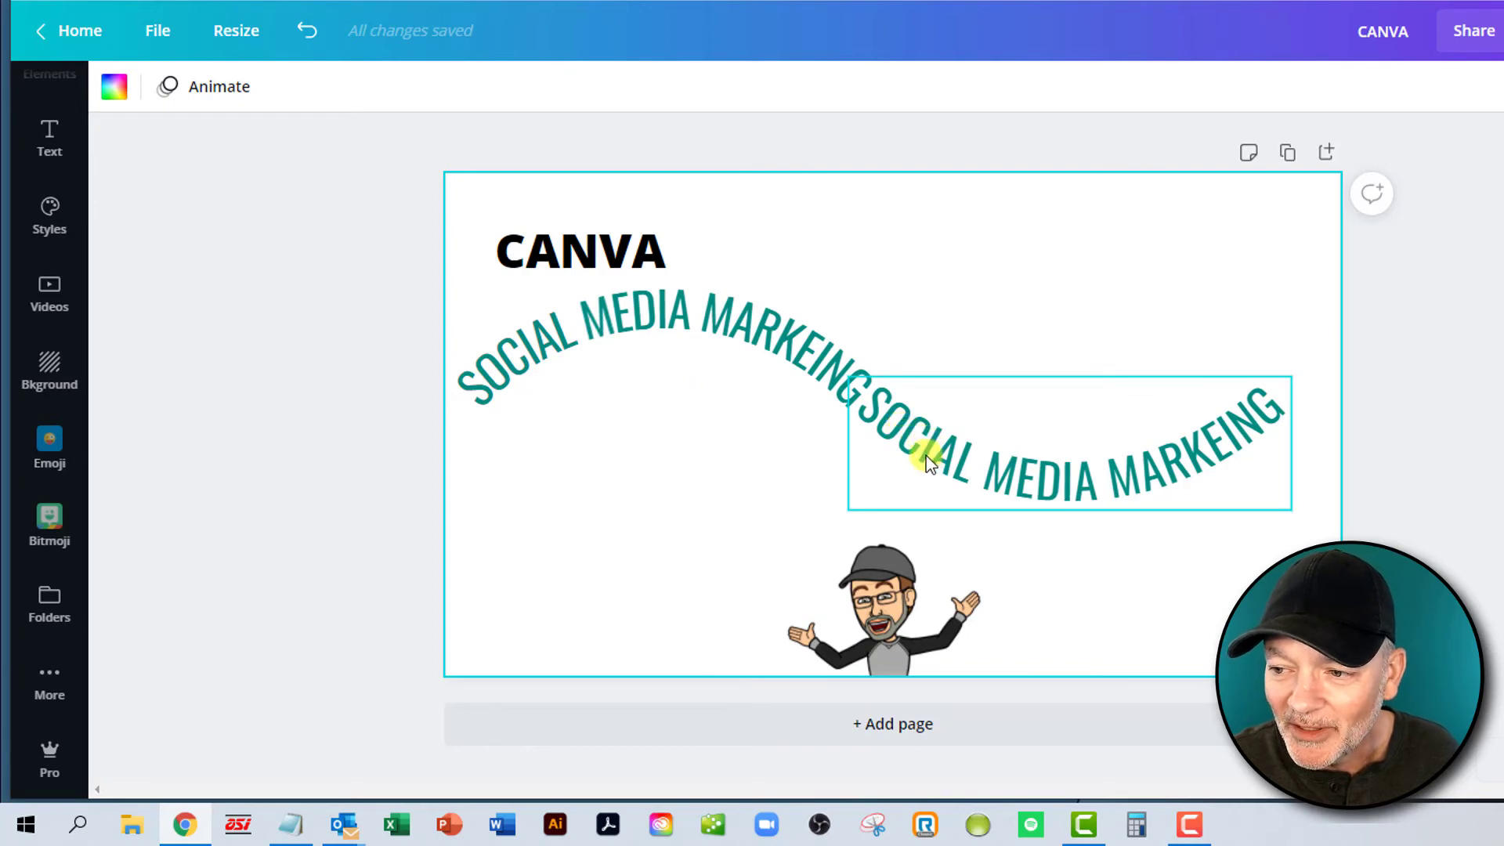
- Move the wave copy up-right and shrink the left arc, placing it above the bitmoji
left_click_drag(963, 460, 1201, 291)
left_click_drag(732, 309, 806, 470)
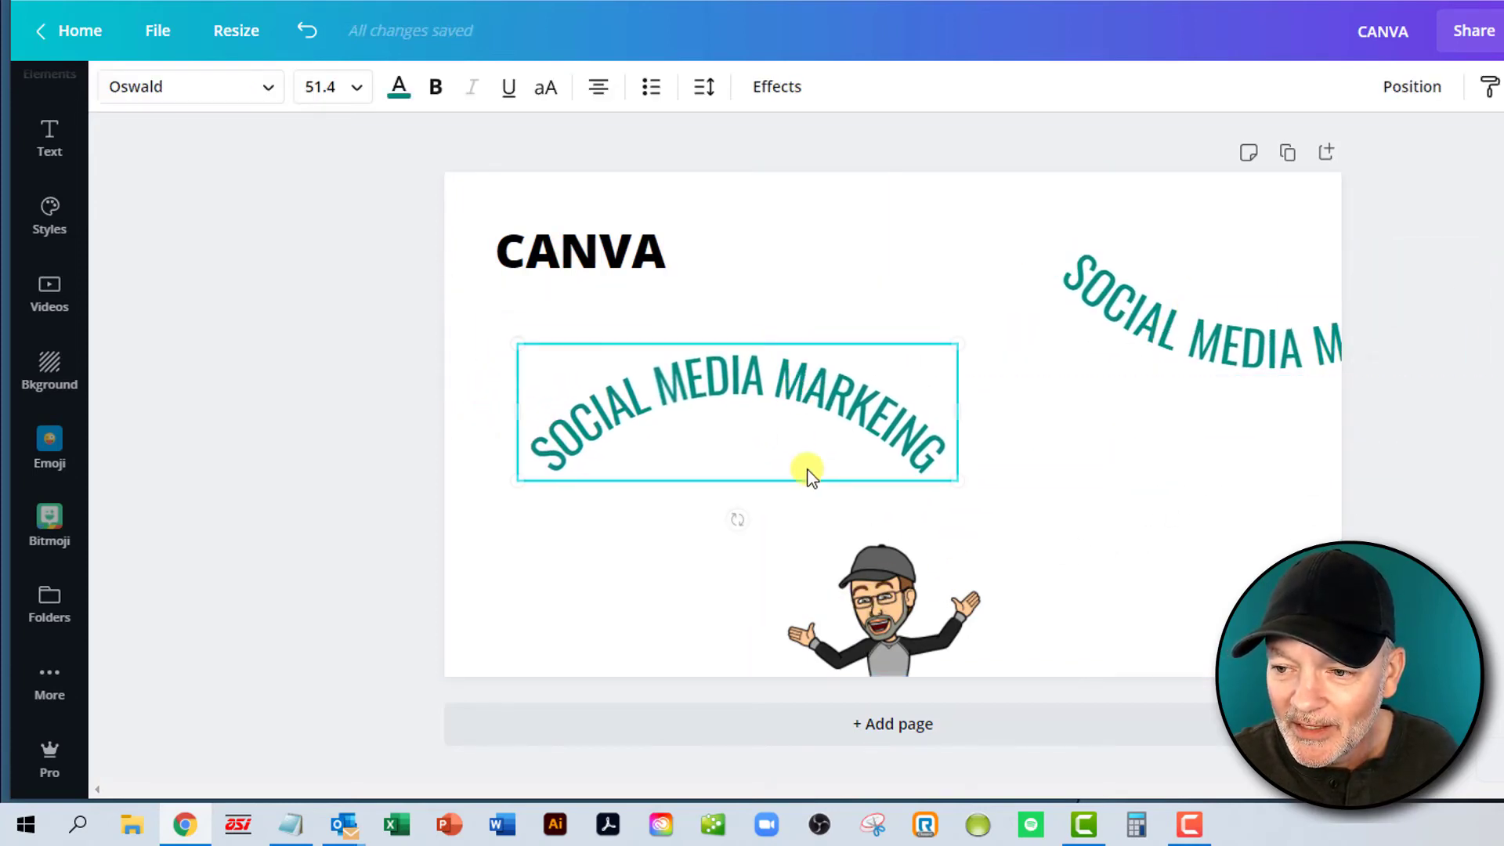
left_click_drag(939, 486, 787, 430)
left_click_drag(643, 369, 731, 449)
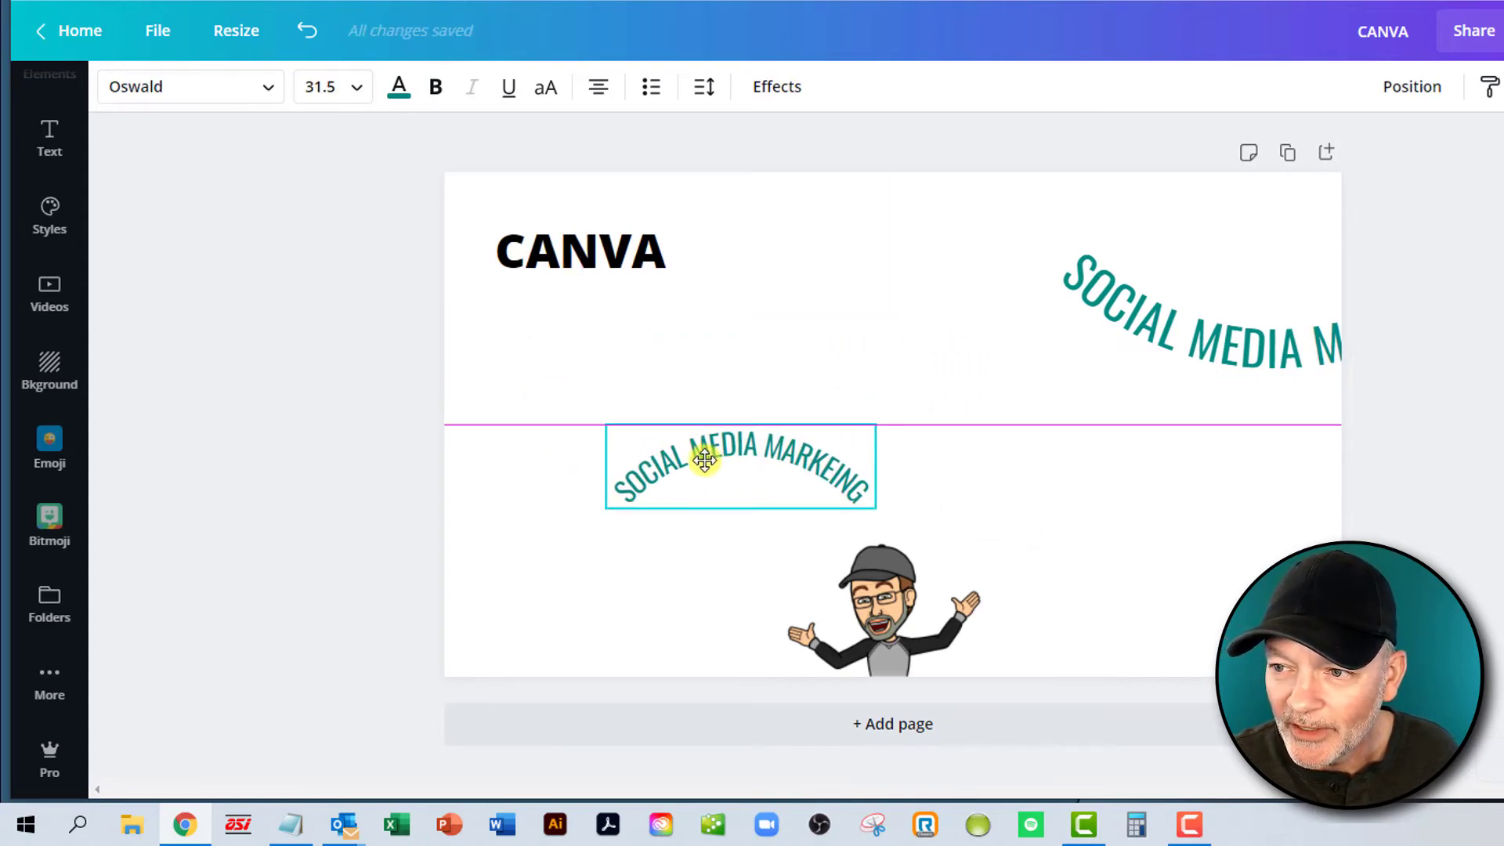
- Raise the small arc's curve to 69 and shift it right above the bitmoji
left_click(752, 453)
left_click(775, 86)
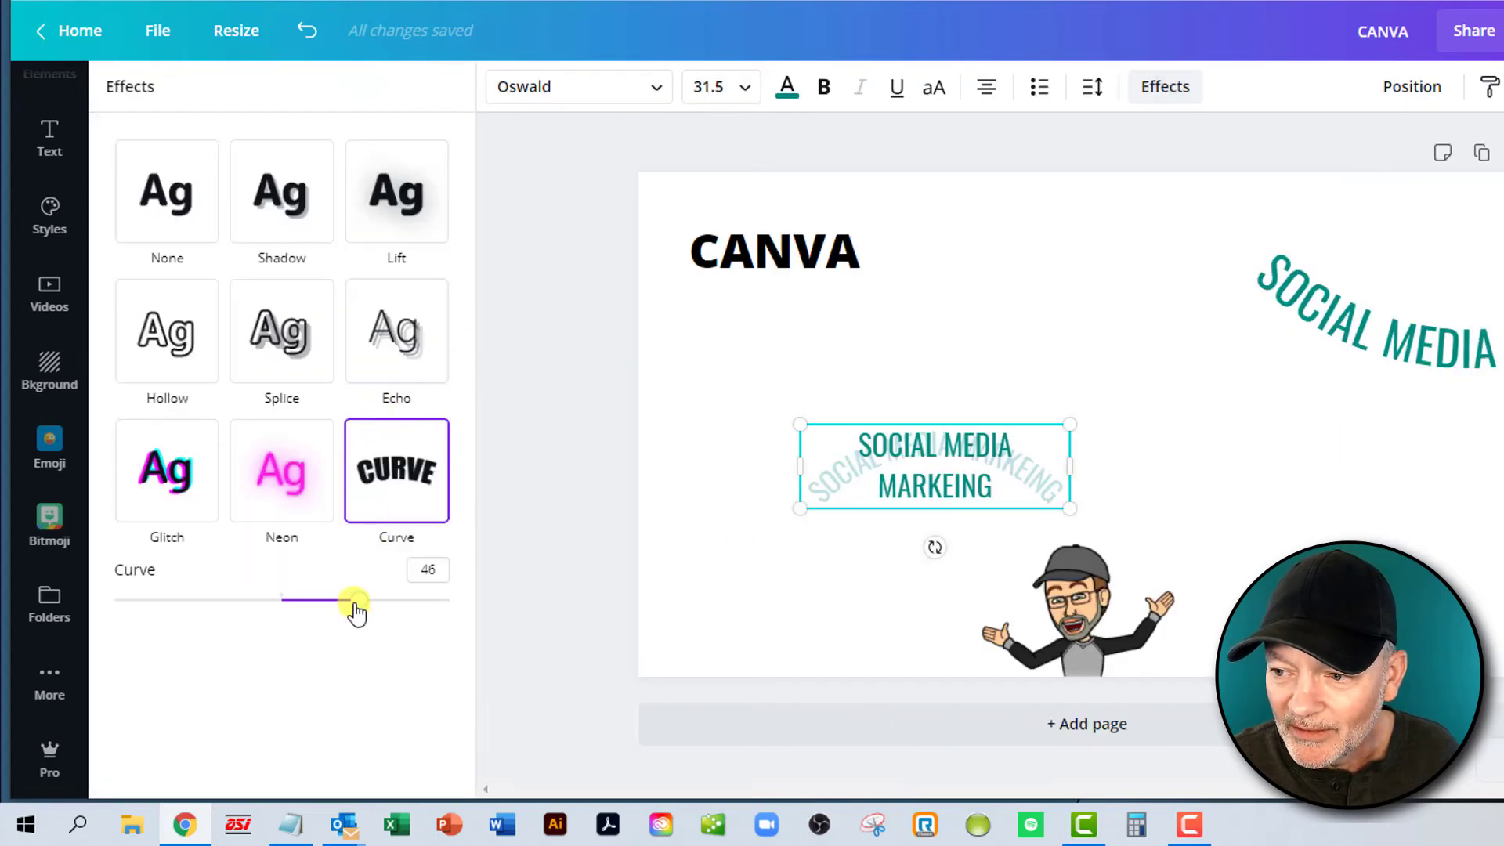
left_click_drag(356, 611, 398, 600)
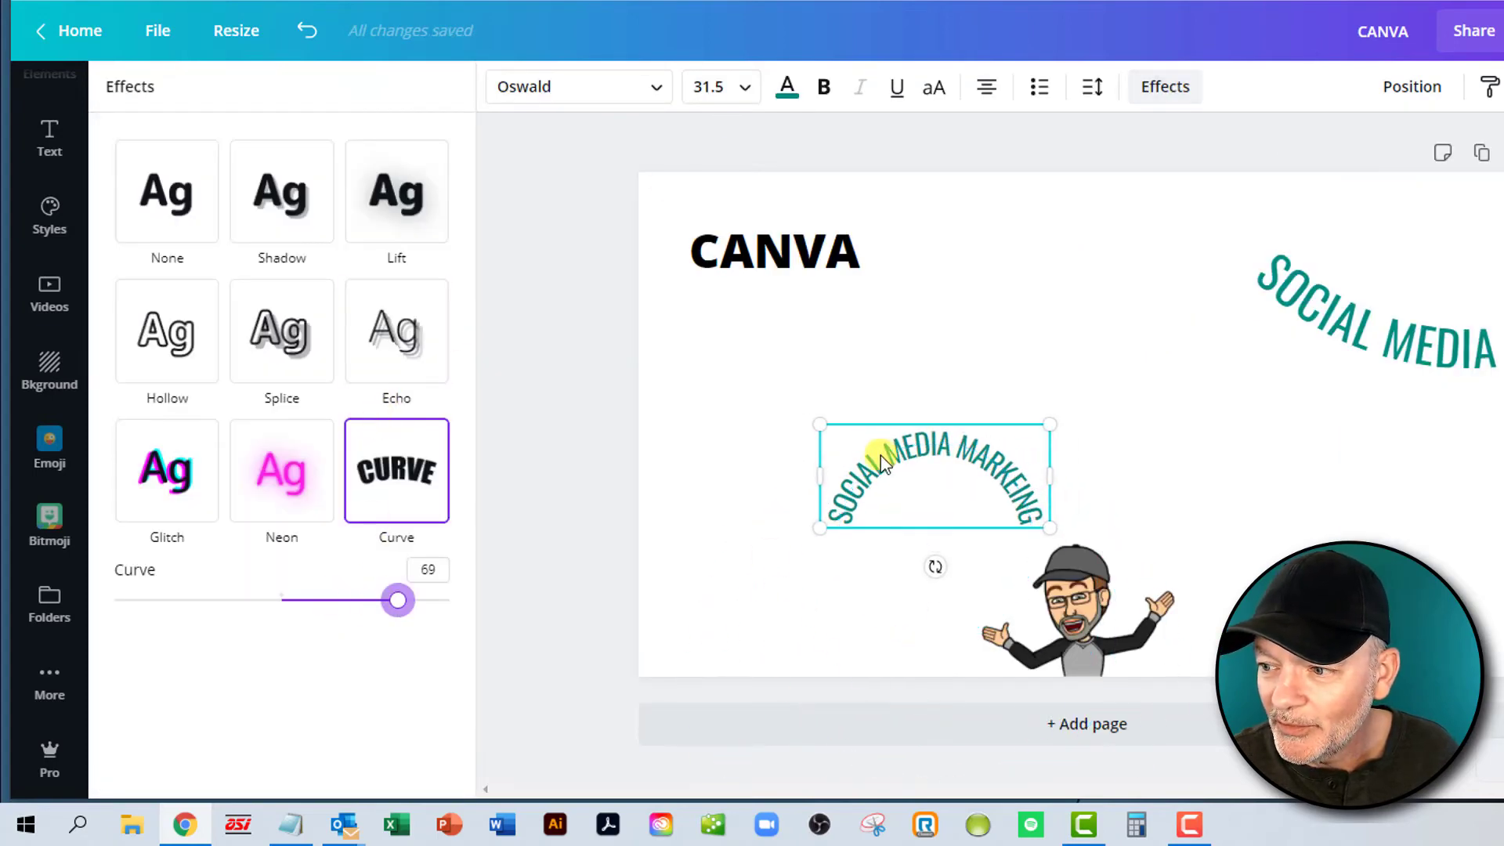
left_click_drag(881, 462, 1158, 444)
- Change the copied arc's wording to 'CANVA IS THE BEAT' and widen its text box
double_click(1185, 453)
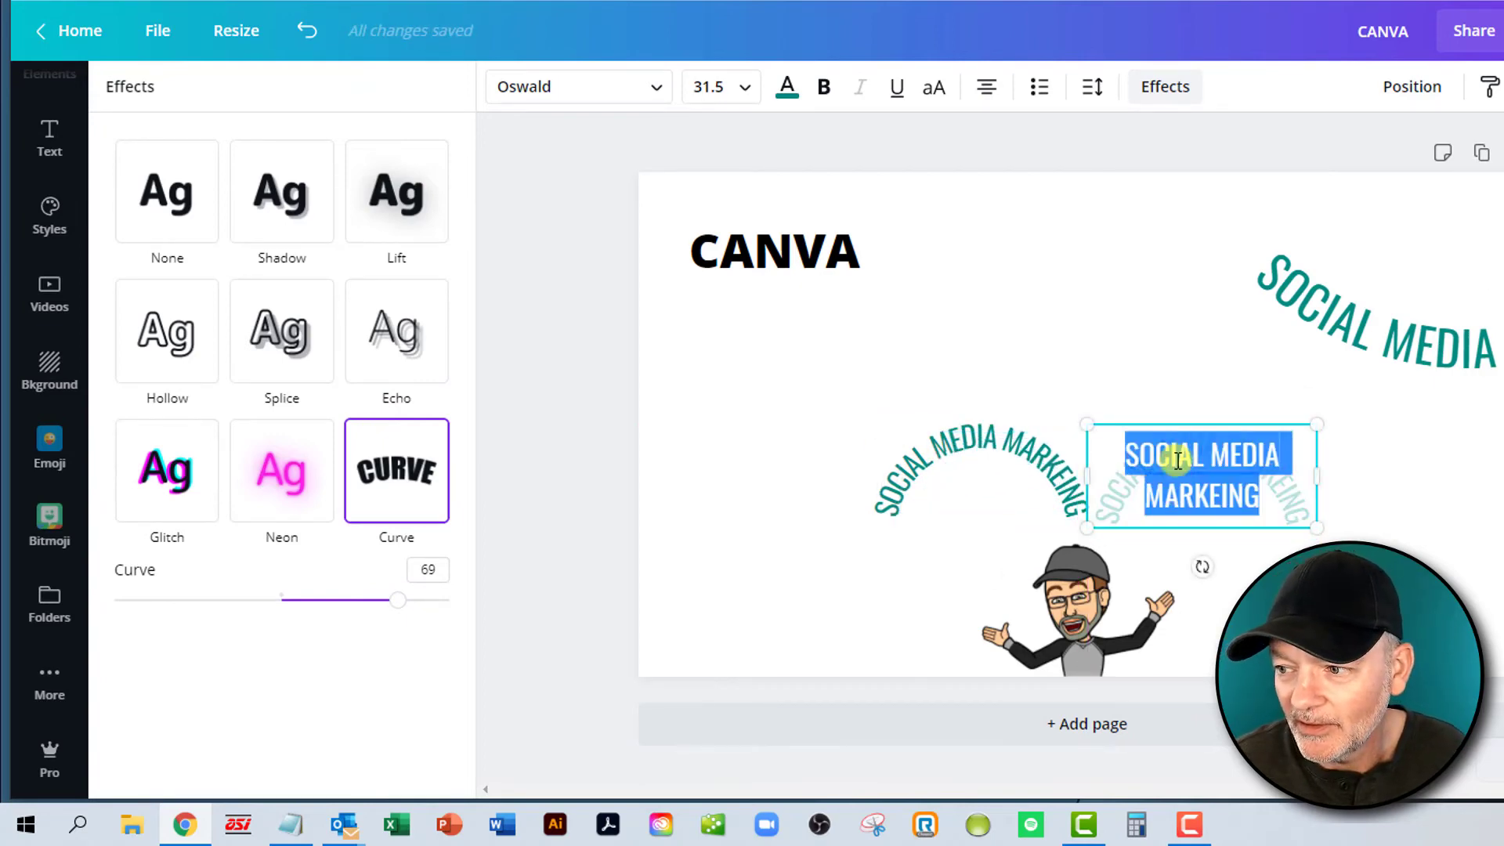
type("CANVA")
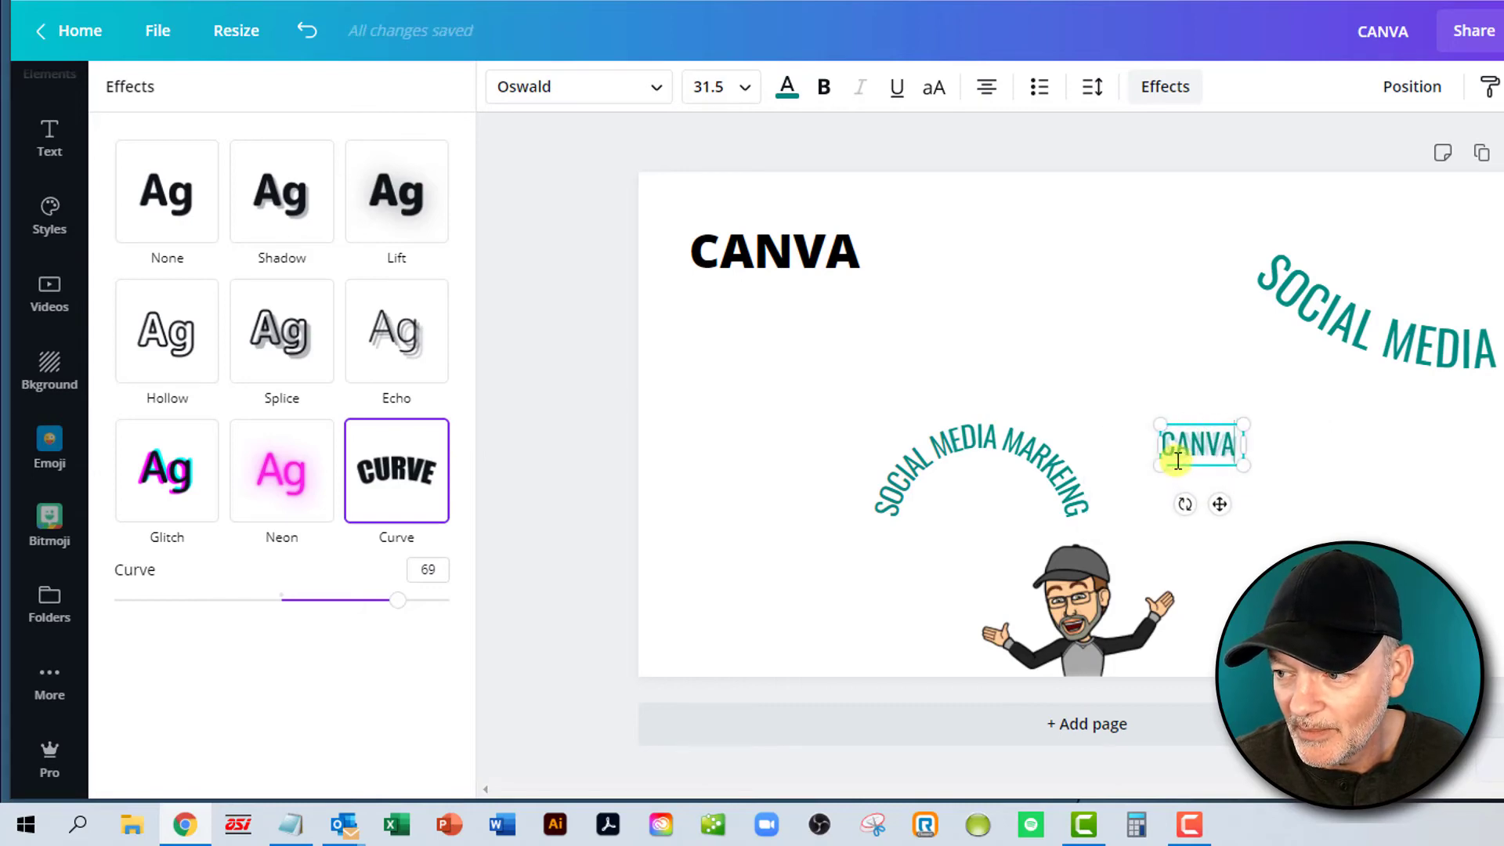
type(" IS THE B")
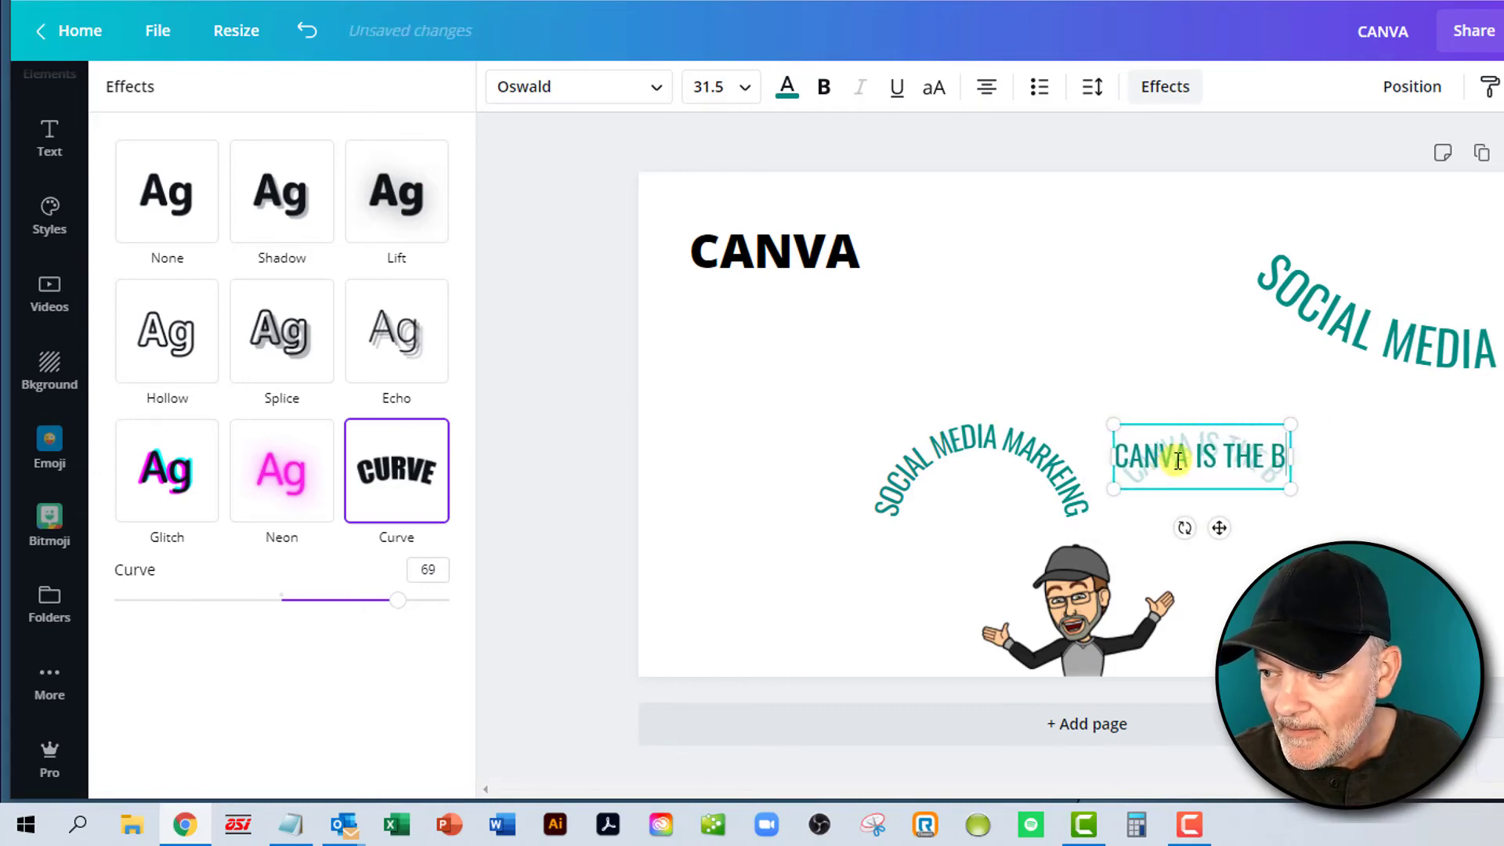
type("EAT")
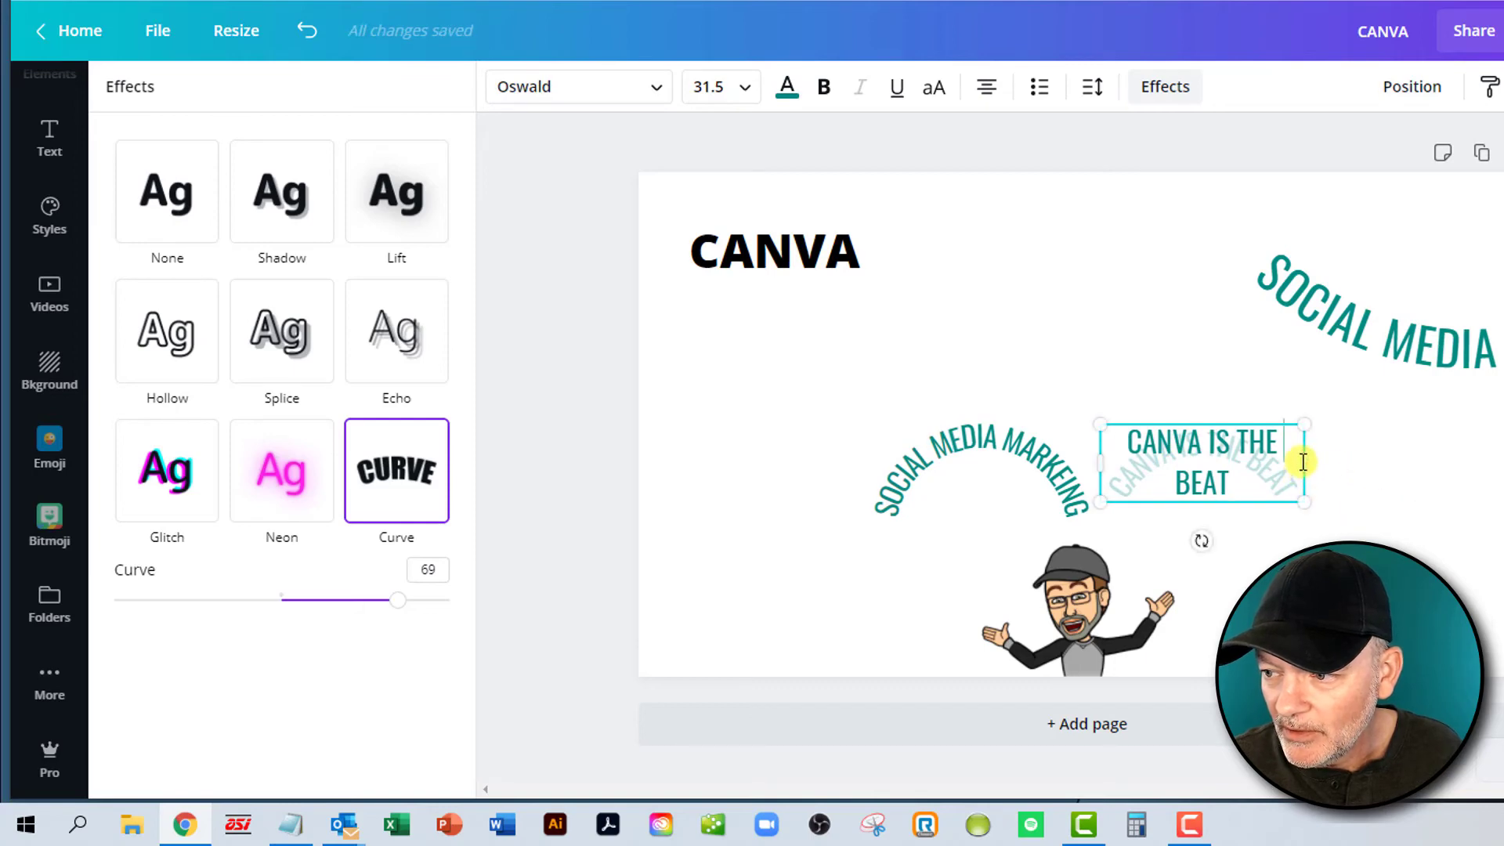
left_click(1271, 467)
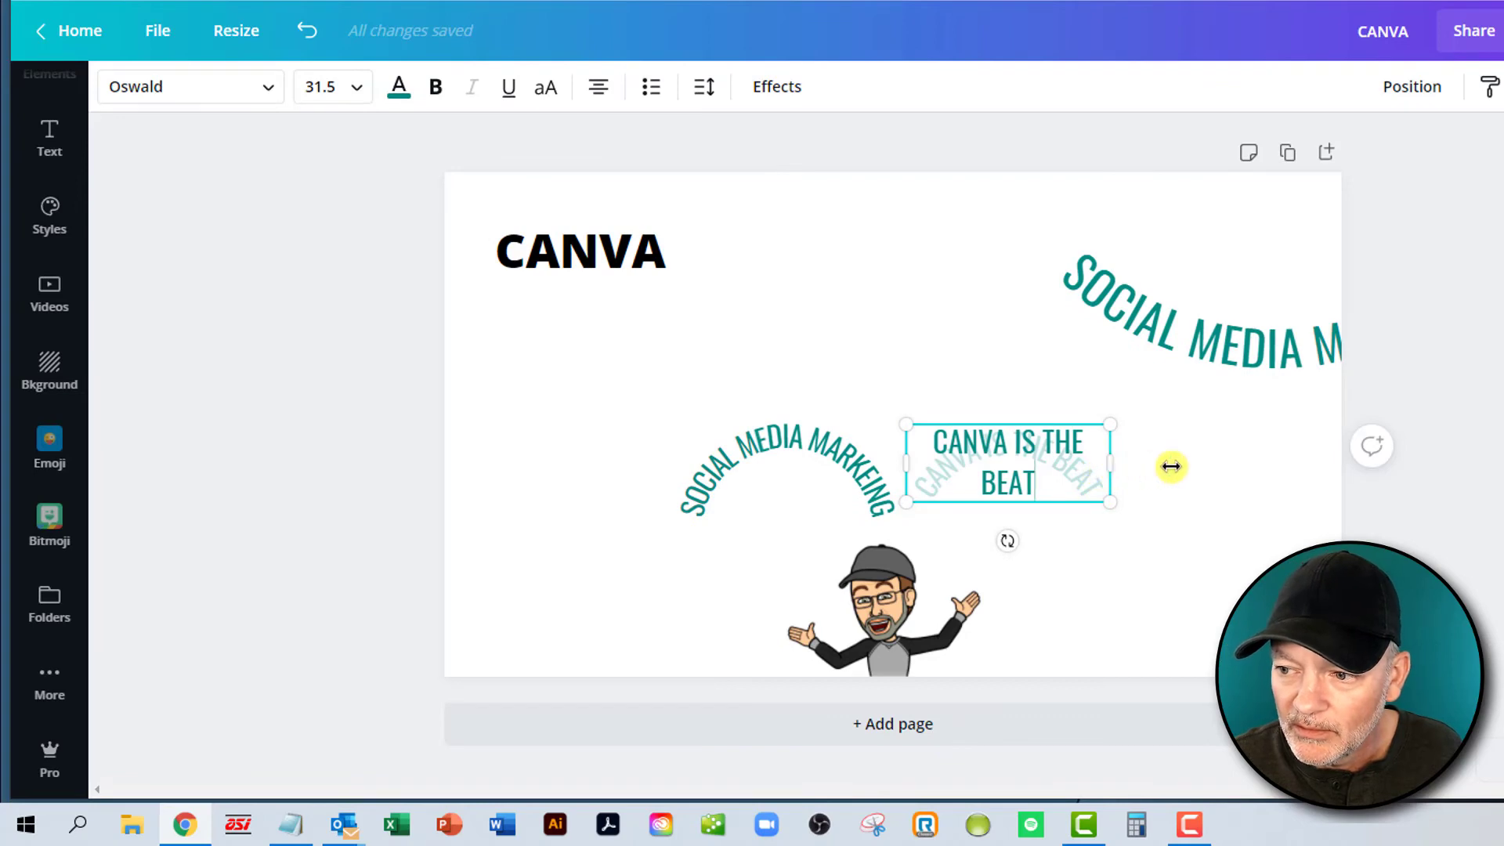
left_click_drag(1111, 464, 995, 431)
left_click(995, 425)
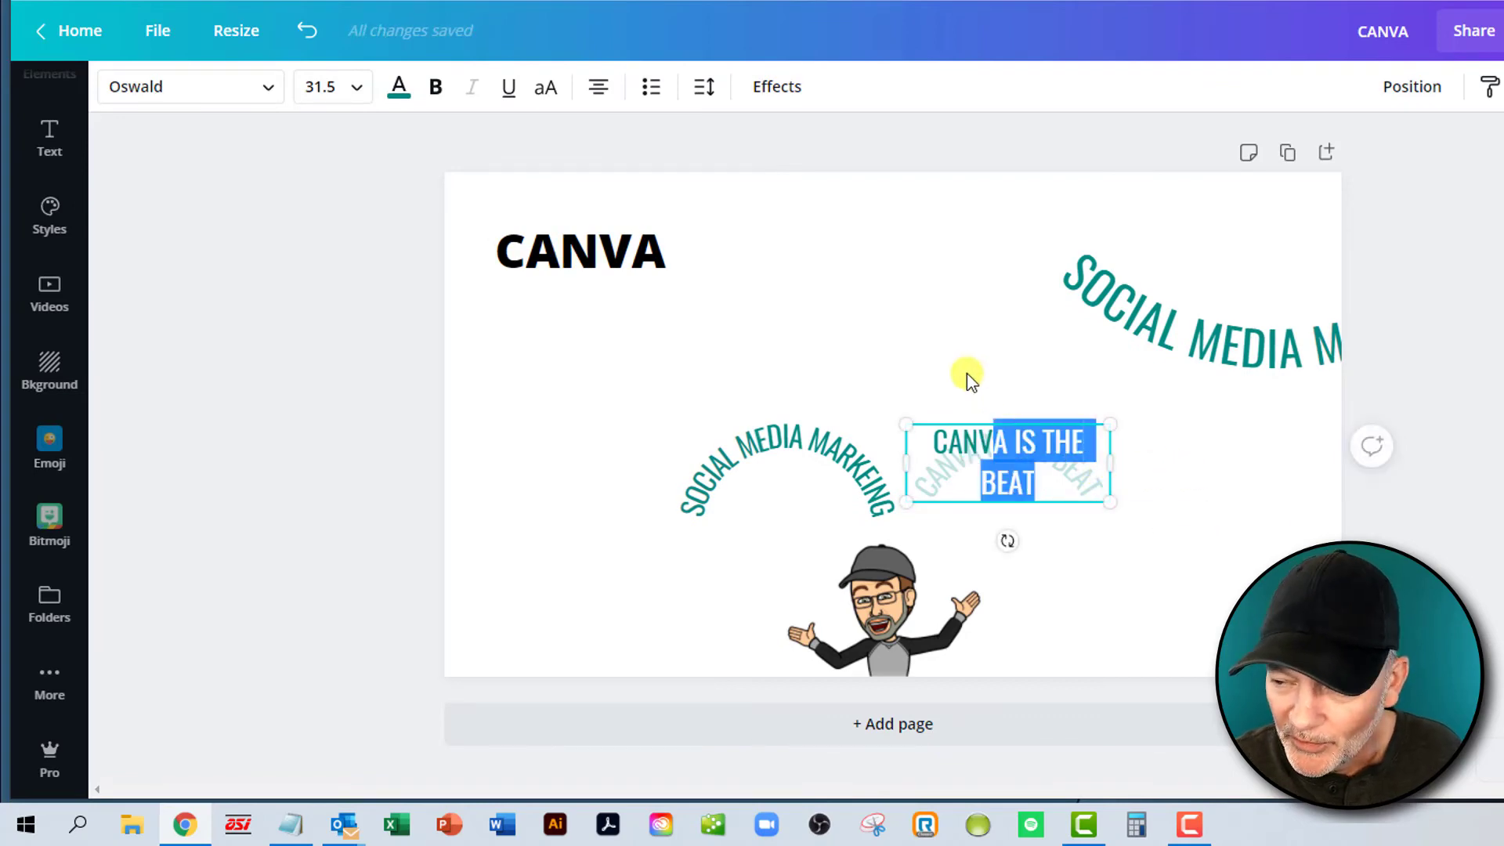
left_click(963, 431)
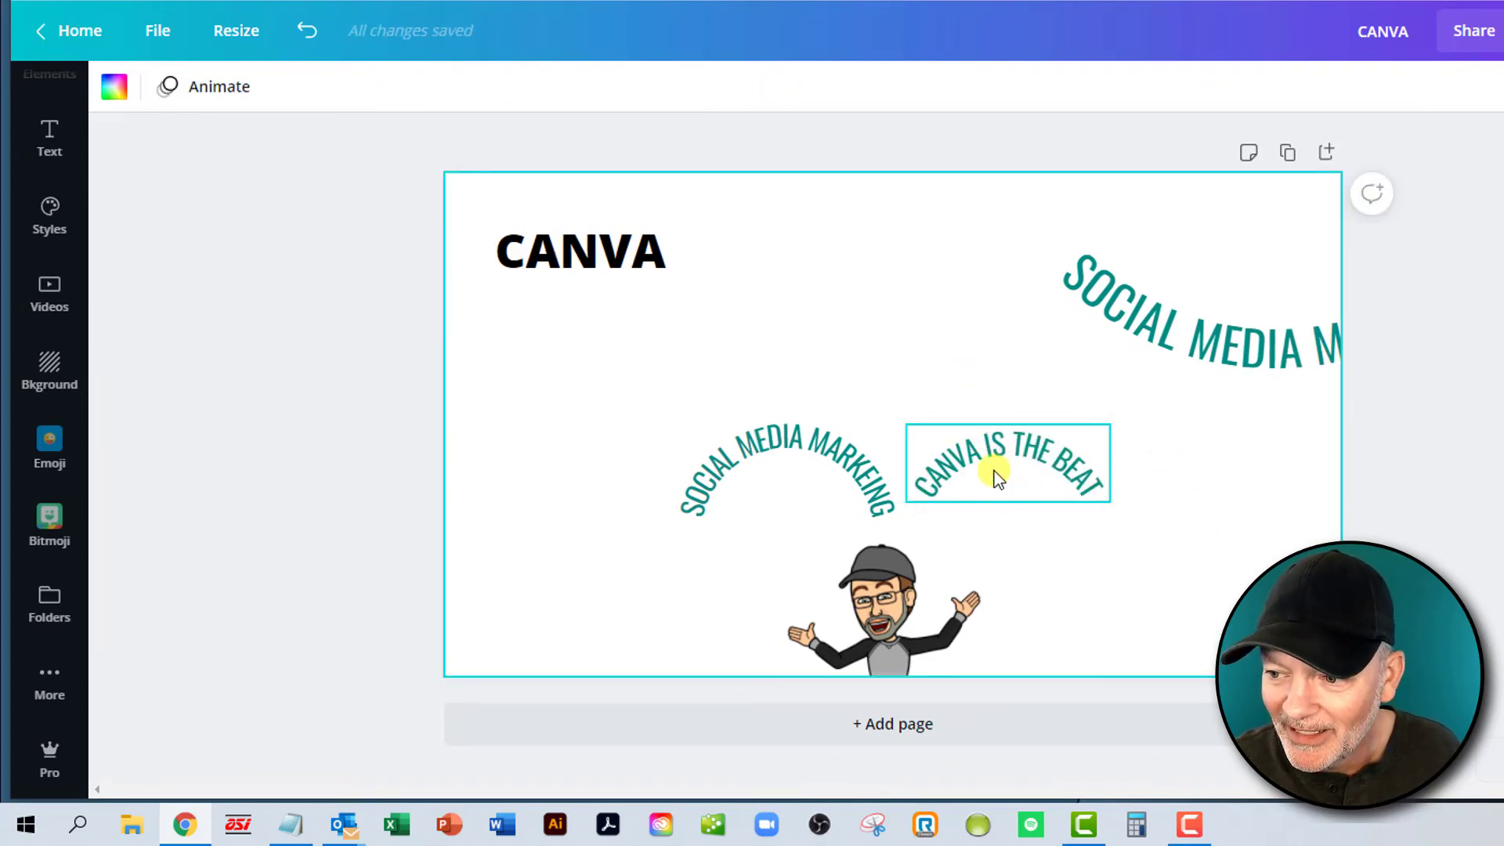
- Nudge and enlarge the CANVA IS THE BEAT arc, then tilt and shrink the SOCIAL MEDIA MARKEING arc
mouse_move(995, 440)
left_mouse_down()
mouse_move(1001, 468)
mouse_move(988, 468)
left_mouse_up()
left_click_drag(1113, 443, 1140, 430)
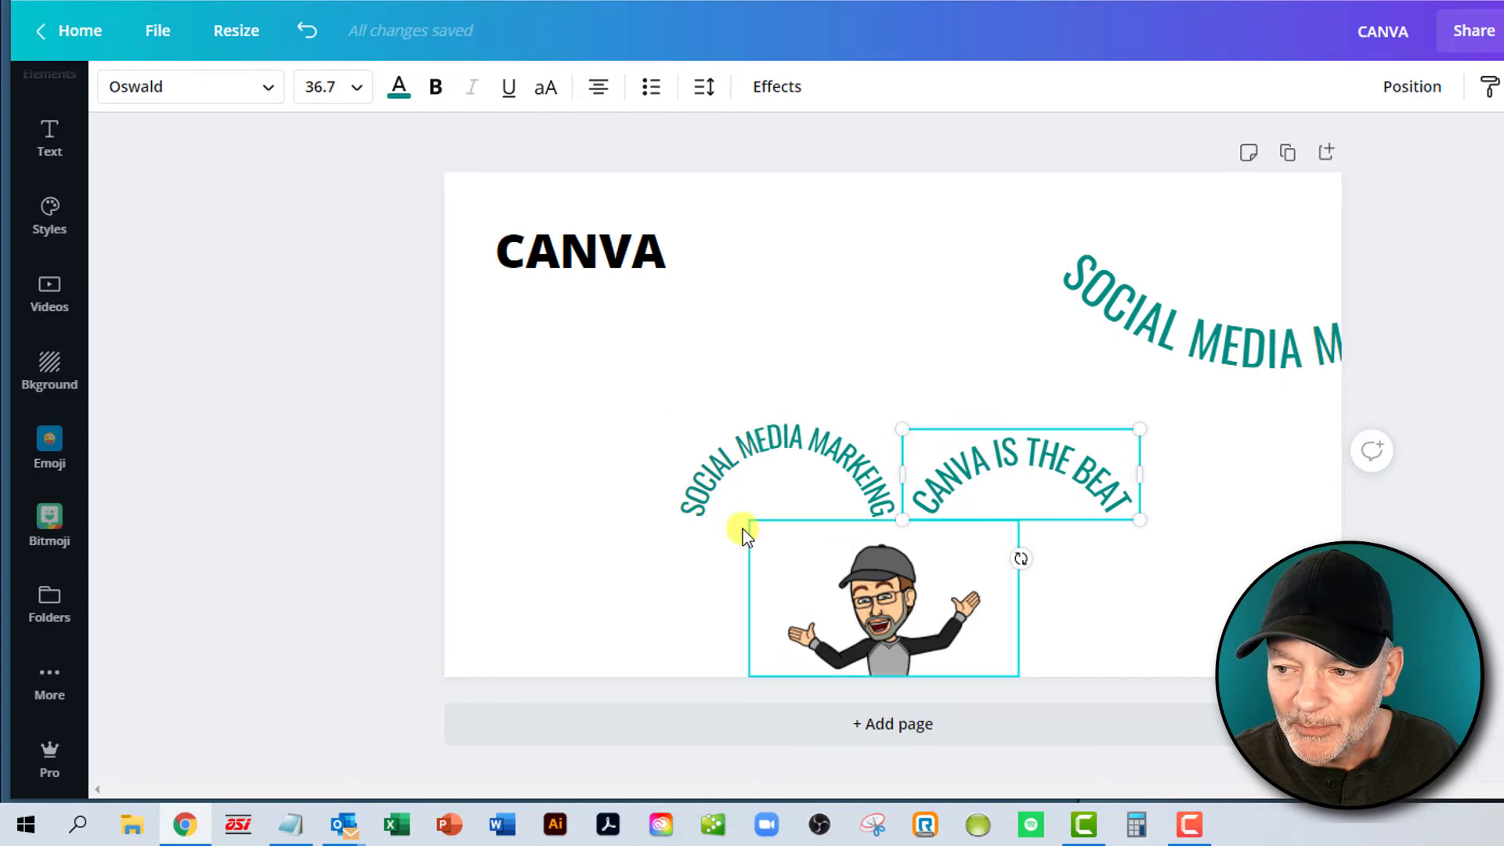
left_click(698, 516)
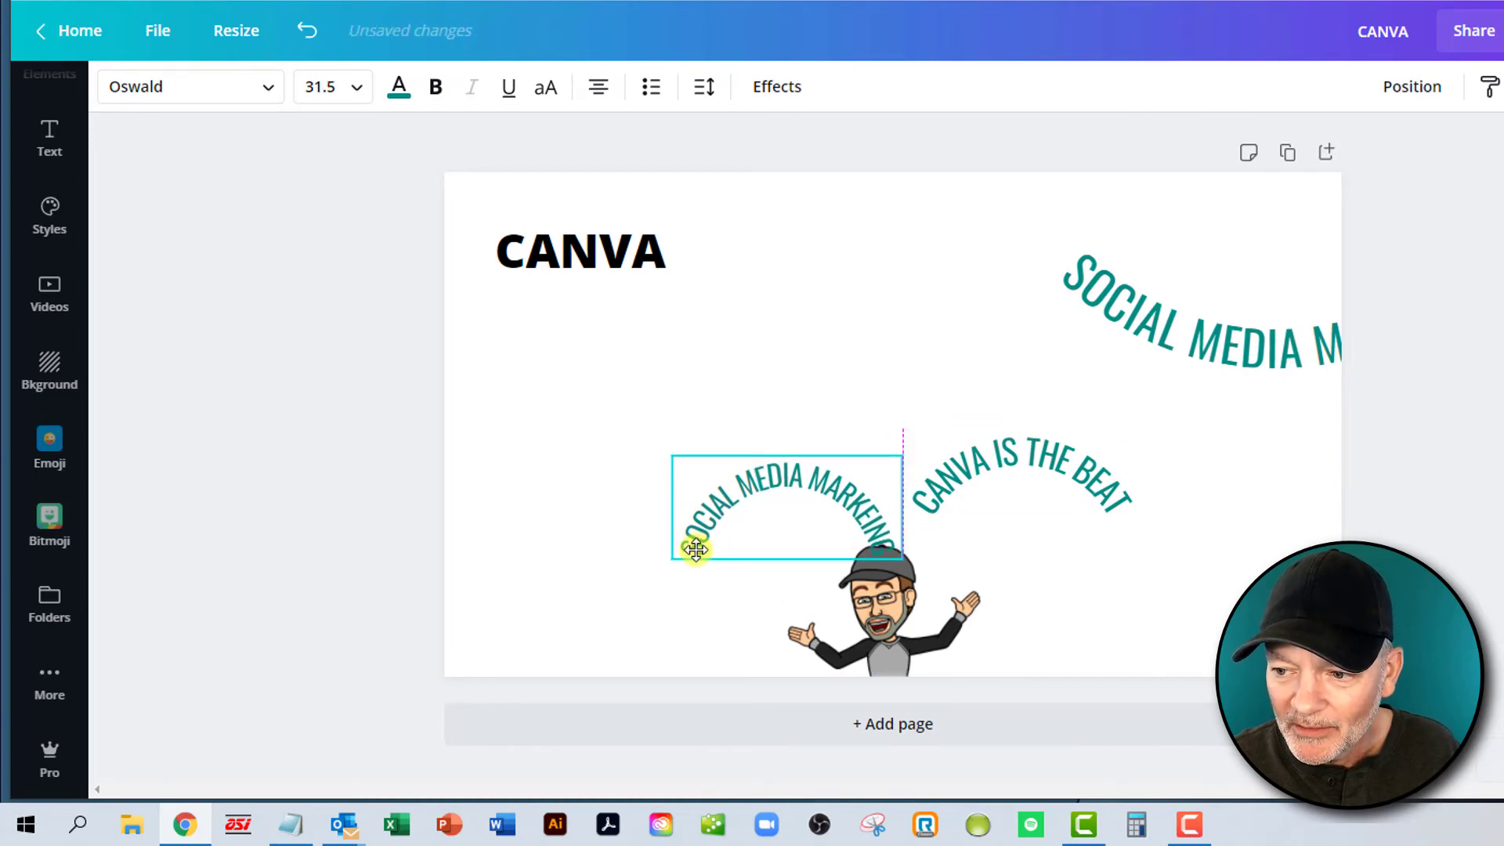
left_click_drag(786, 586, 832, 566)
left_click_drag(736, 517, 763, 554)
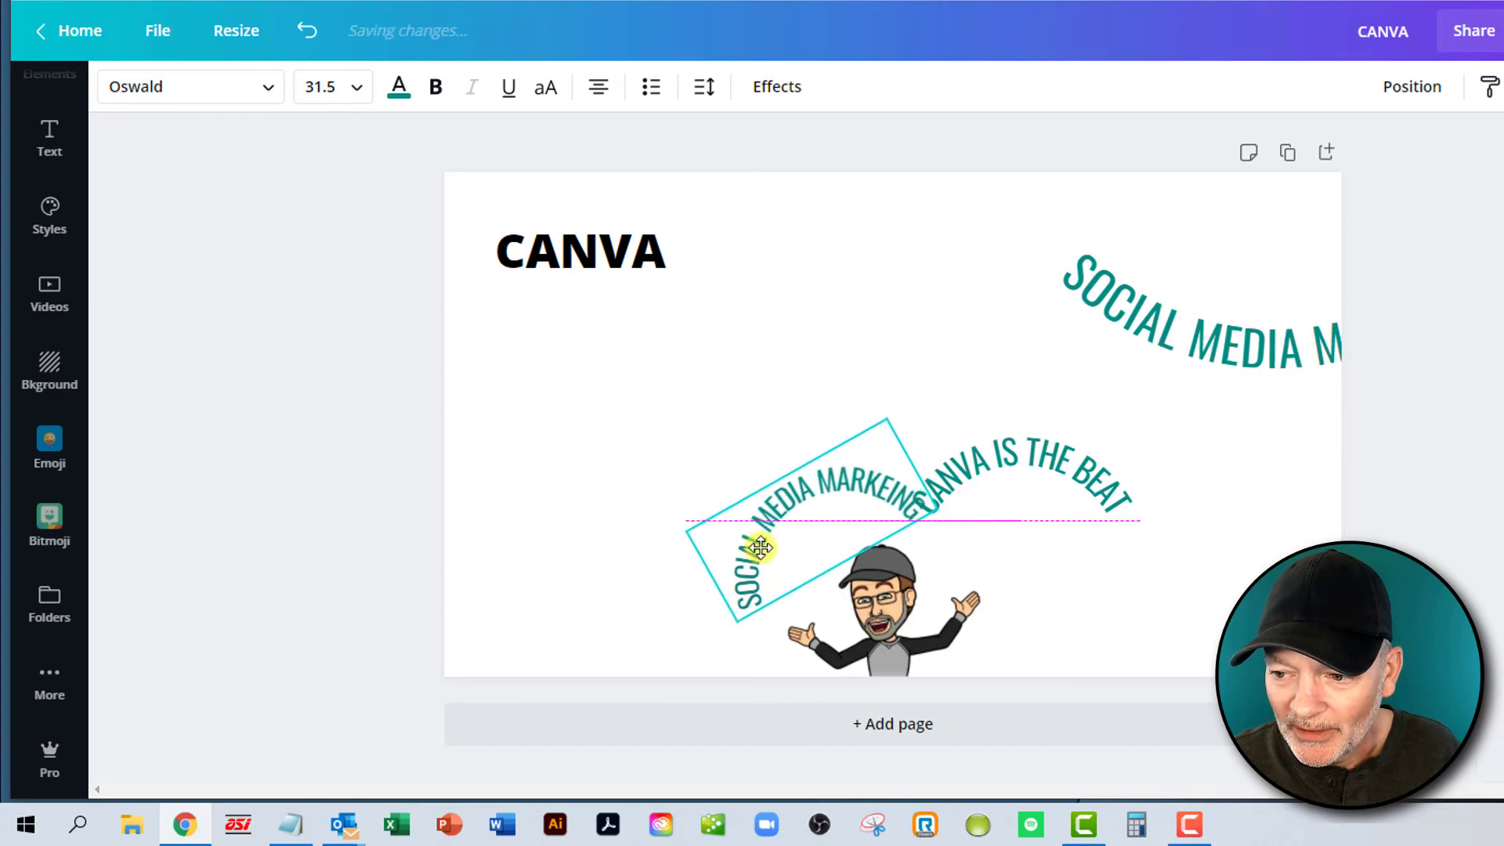
left_click_drag(936, 509, 776, 571)
- Rotate the CANVA IS THE BEAT arc to 30° and shrink it
left_click(1091, 513)
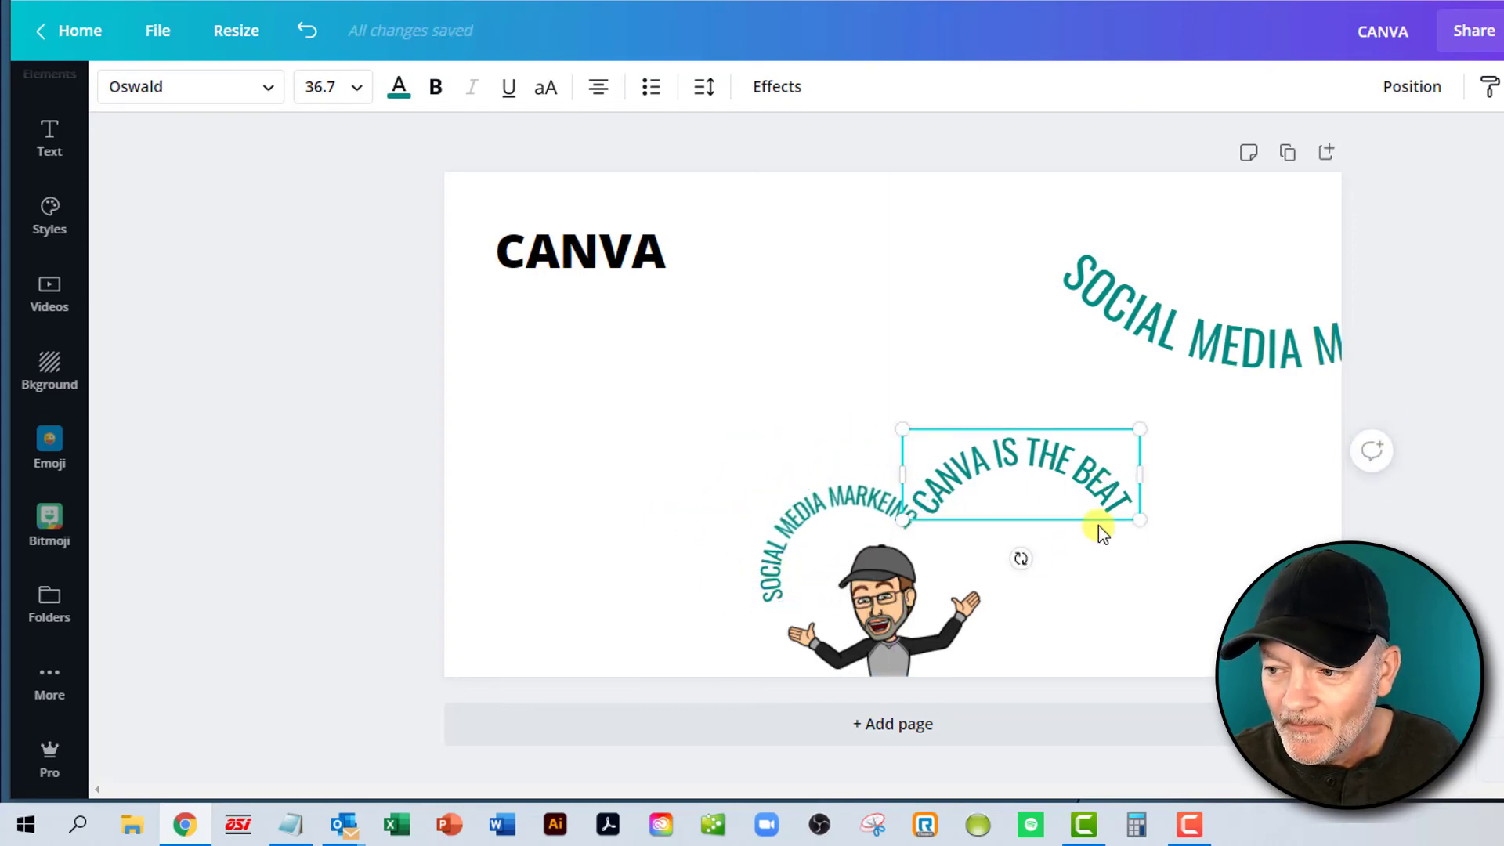
left_click_drag(1027, 561, 986, 577)
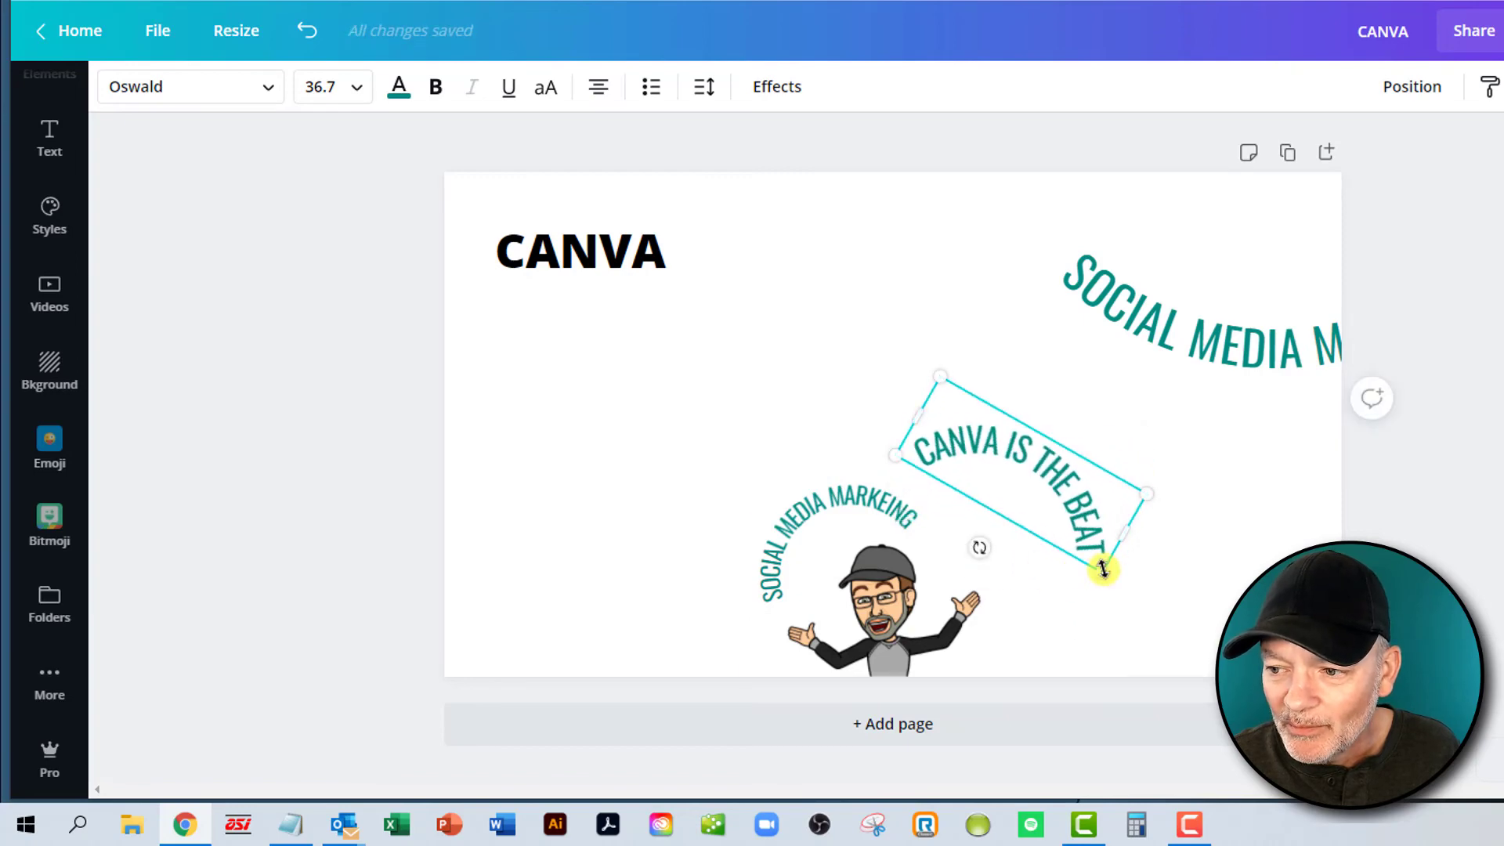
left_click_drag(1098, 566, 1038, 551)
left_click_drag(1069, 608, 1024, 569)
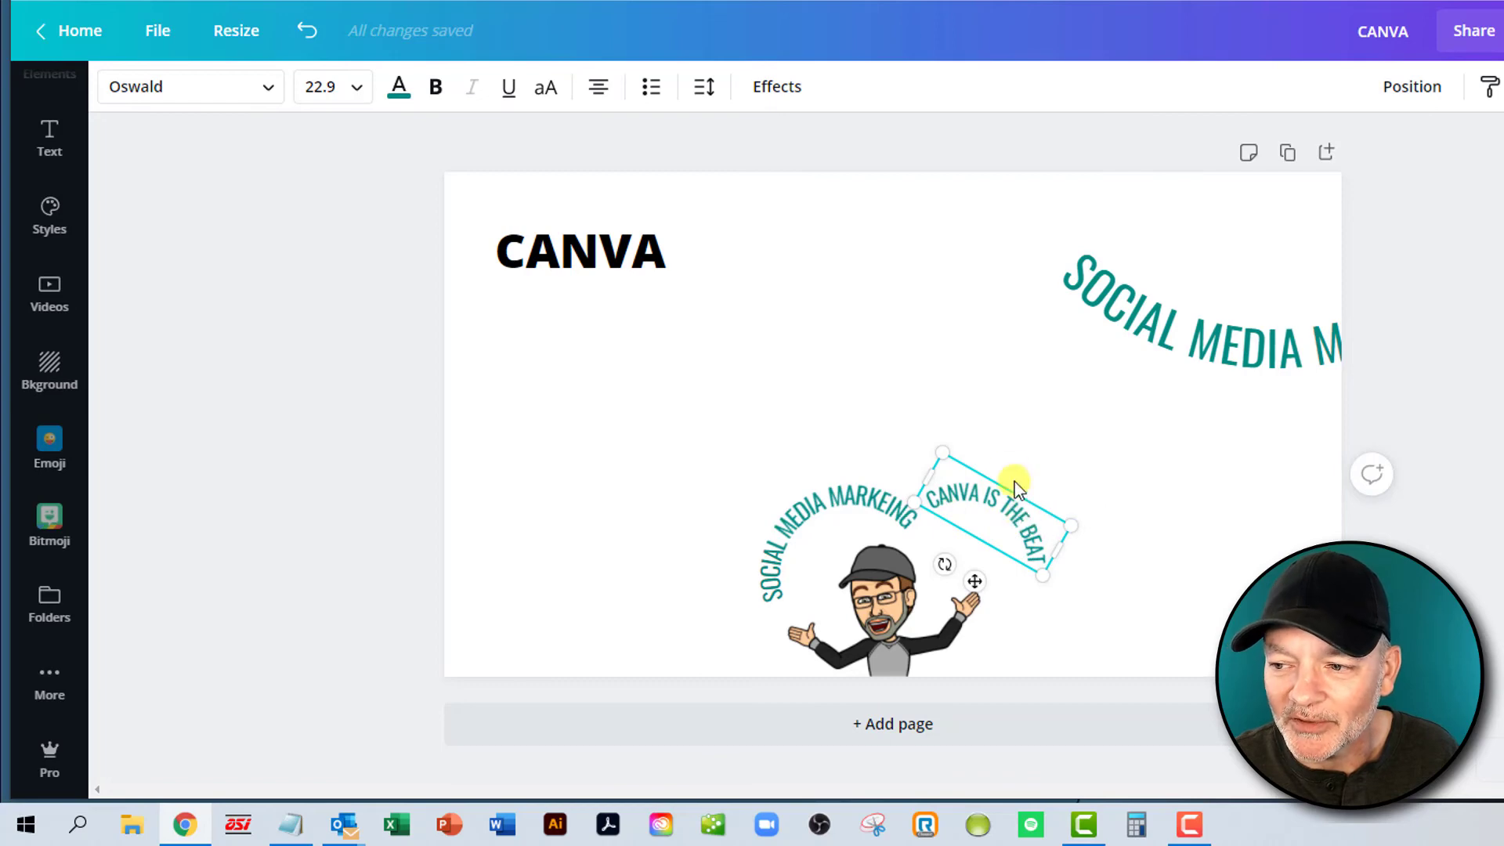
- Raise both arcs above the bitmoji and enlarge SOCIAL MEDIA MARKEING to 35.4
left_click_drag(1008, 480, 1008, 396)
left_click_drag(878, 514, 795, 385)
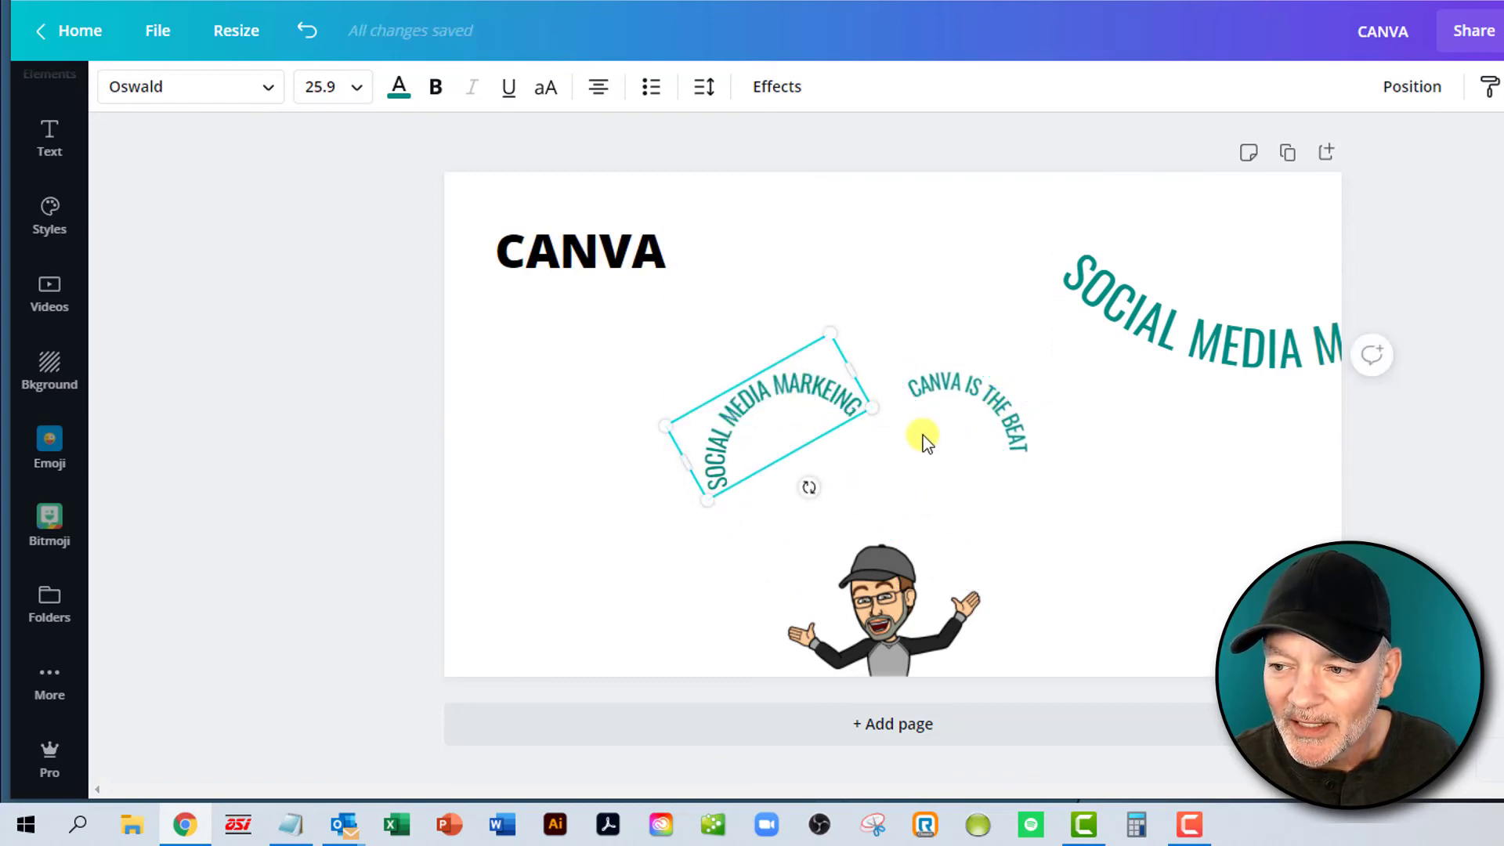
left_click_drag(899, 396, 947, 392)
- Lower the Curve effect on SOCIAL MEDIA MARKEING from 69 to 7
left_click(776, 86)
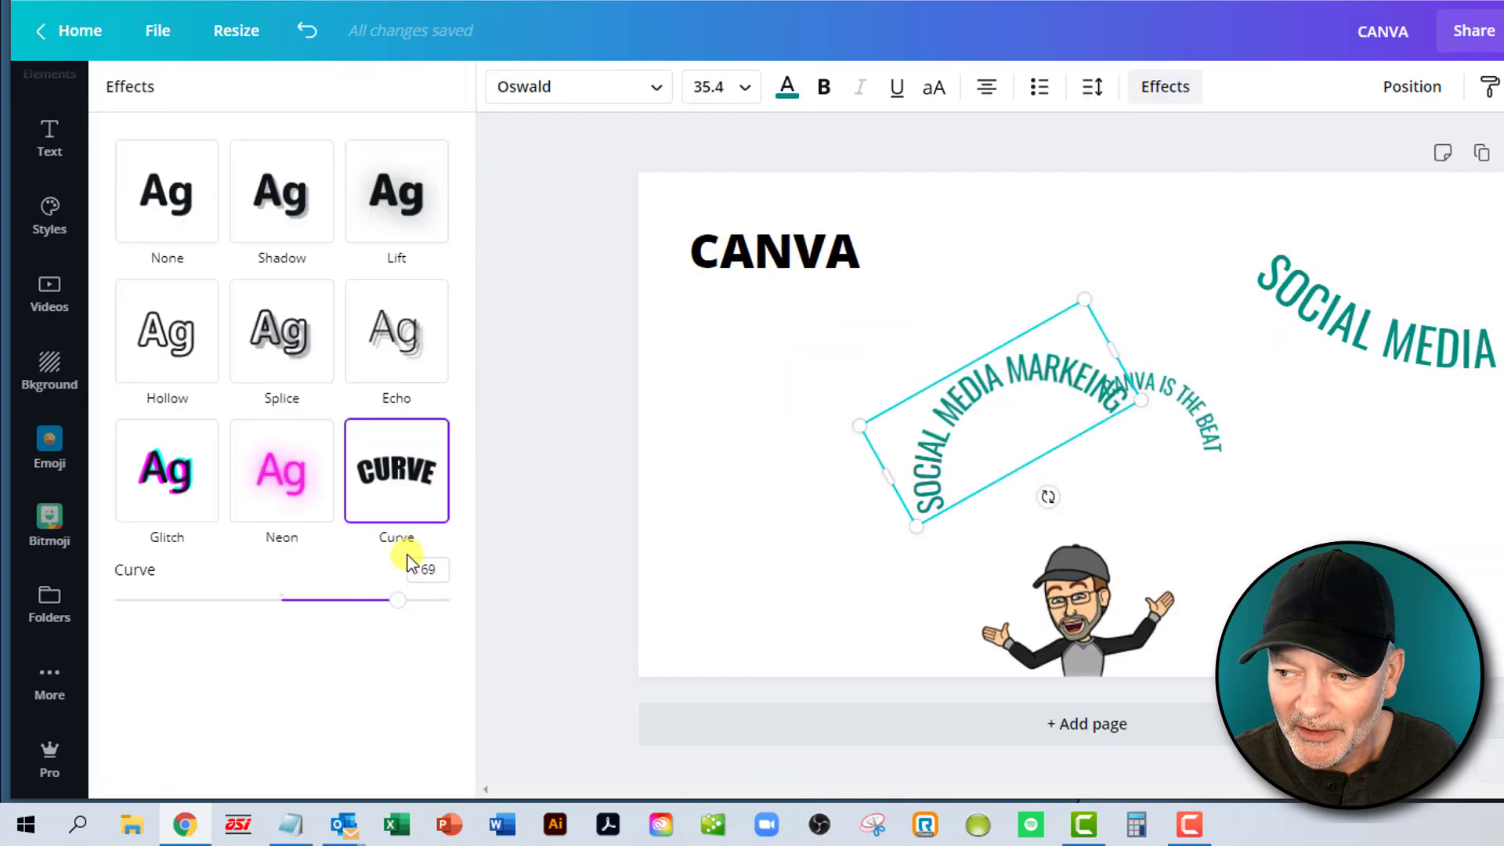
left_click_drag(401, 600, 291, 619)
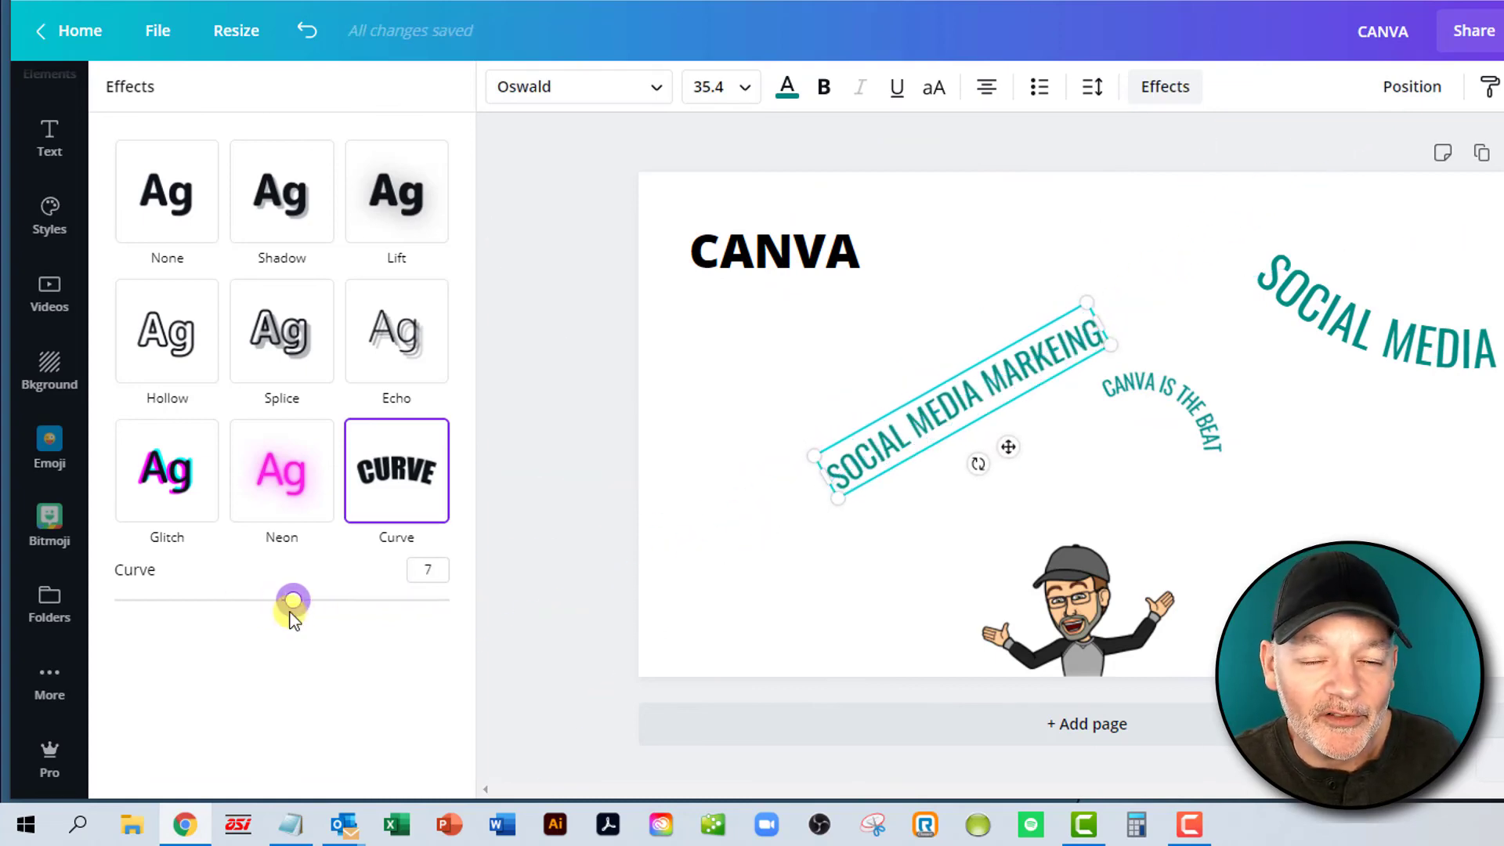